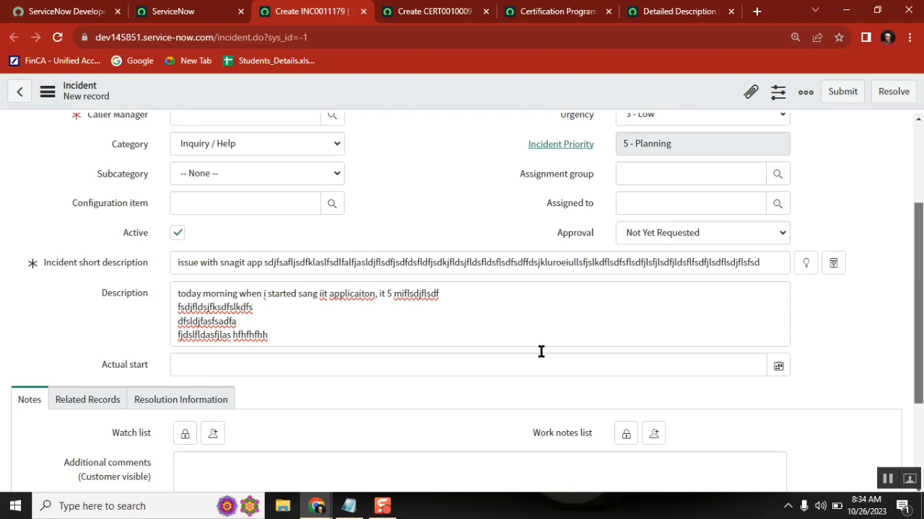
Review the fields of the new Certification Program record form, down to Short Description and Detailed Description.
{"action": "left_click", "coordinate": [433, 11]}
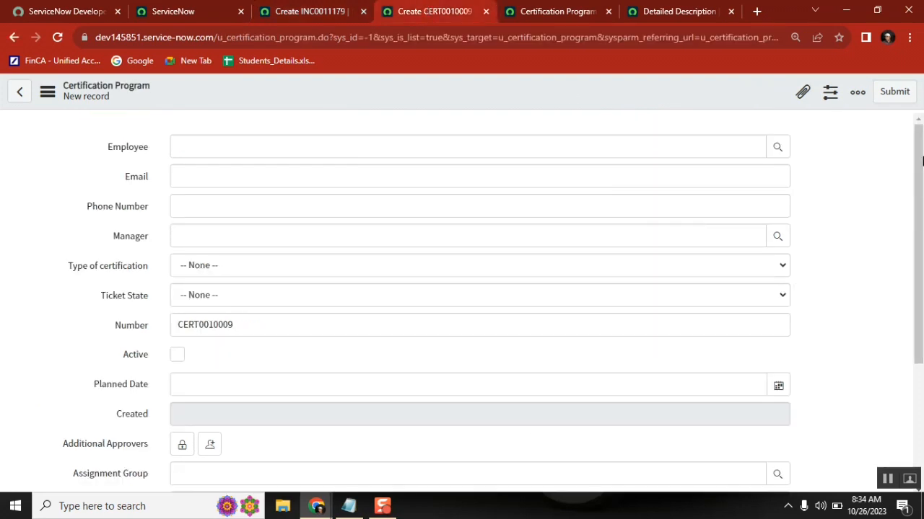
{"action": "scroll", "coordinate": [920, 159], "scroll_direction": "down", "scroll_amount": 2}
{"action": "scroll", "coordinate": [915, 154], "scroll_direction": "up", "scroll_amount": 2}
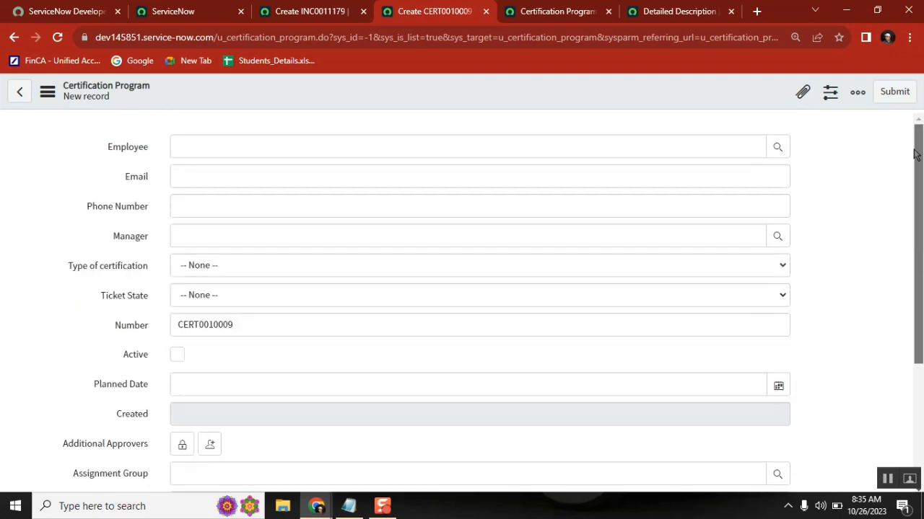
{"action": "left_click_drag", "start_coordinate": [915, 154], "coordinate": [915, 326]}
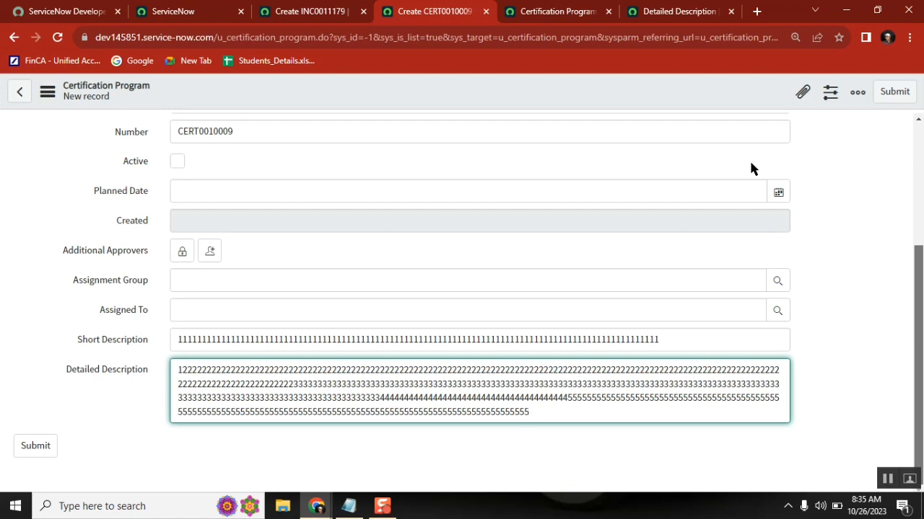
{"action": "left_click", "coordinate": [920, 132]}
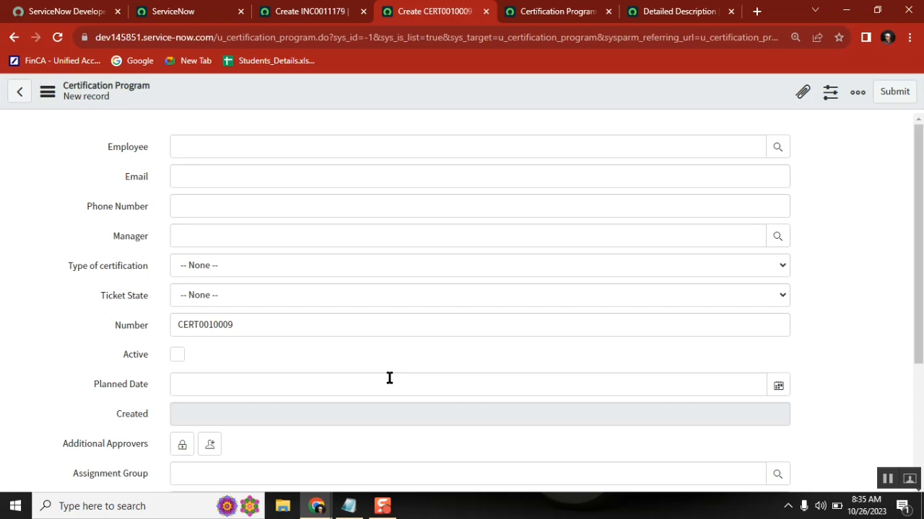
Duplicate the browser page holding the new Certification Program record and close the Detailed Description dictionary entry.
{"action": "right_click", "coordinate": [414, 19]}
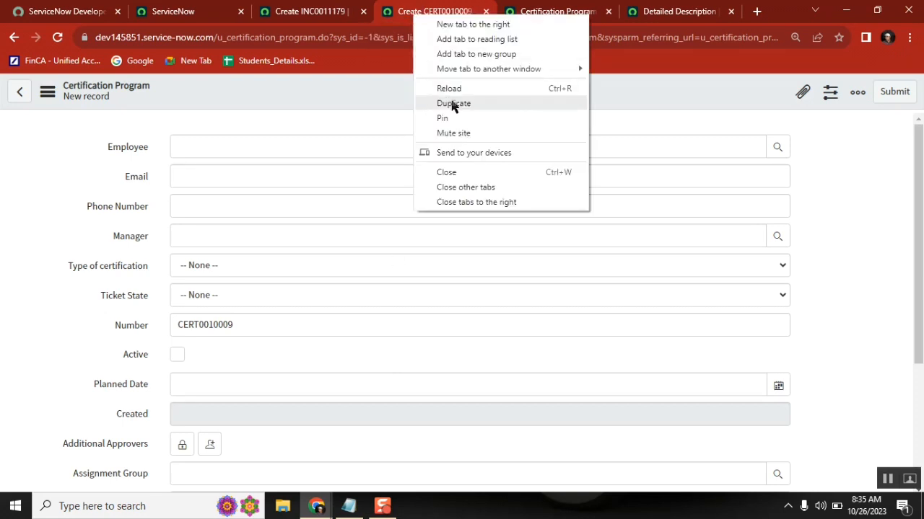
{"action": "key", "text": "Escape"}
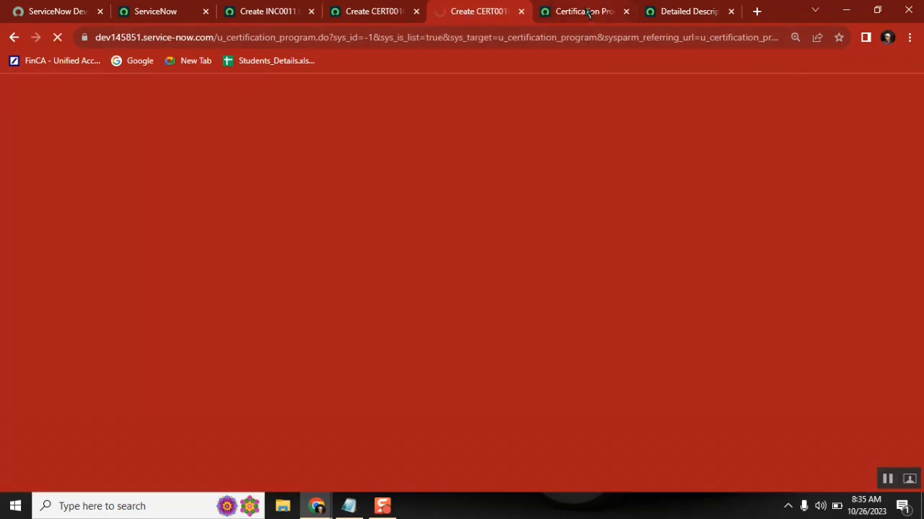
{"action": "left_click", "coordinate": [591, 11]}
{"action": "left_click", "coordinate": [687, 12]}
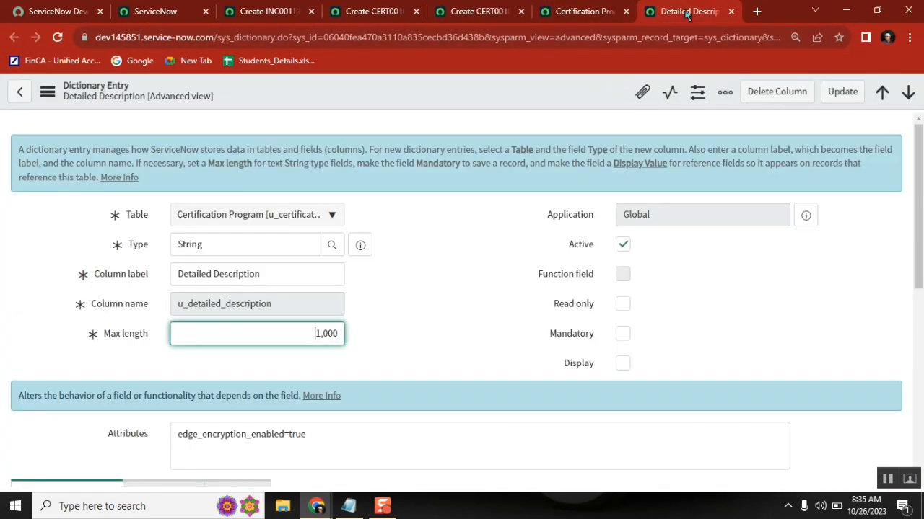
{"action": "left_click", "coordinate": [731, 11]}
{"action": "left_click", "coordinate": [555, 11]}
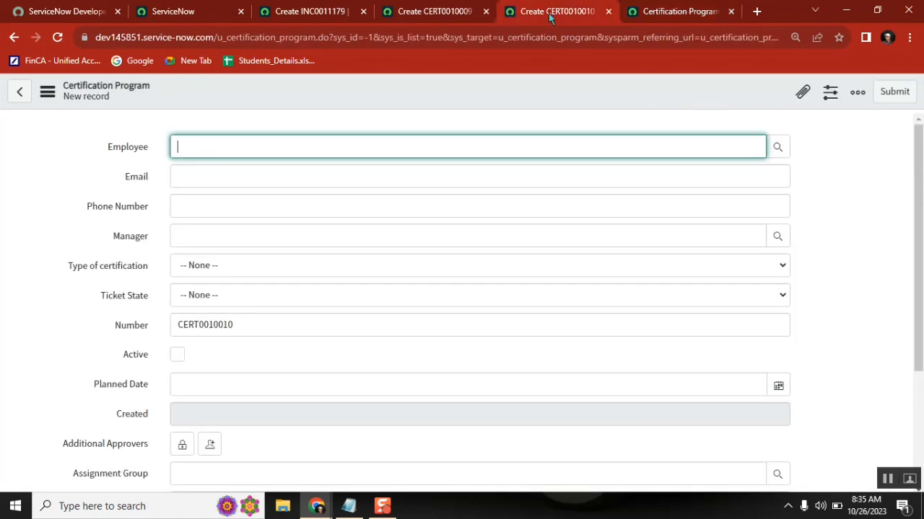
Open Form Design for the Certification Program form from the original new record.
{"action": "left_click", "coordinate": [432, 13]}
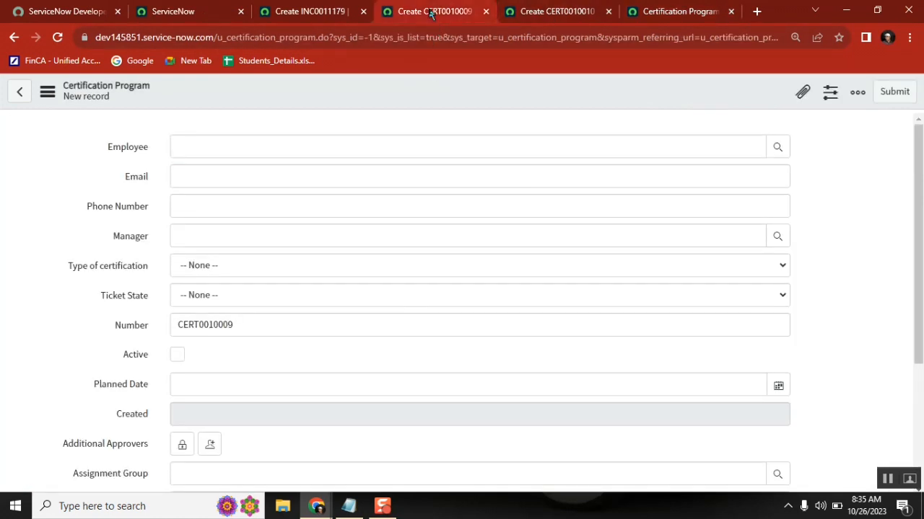
{"action": "right_click", "coordinate": [402, 84]}
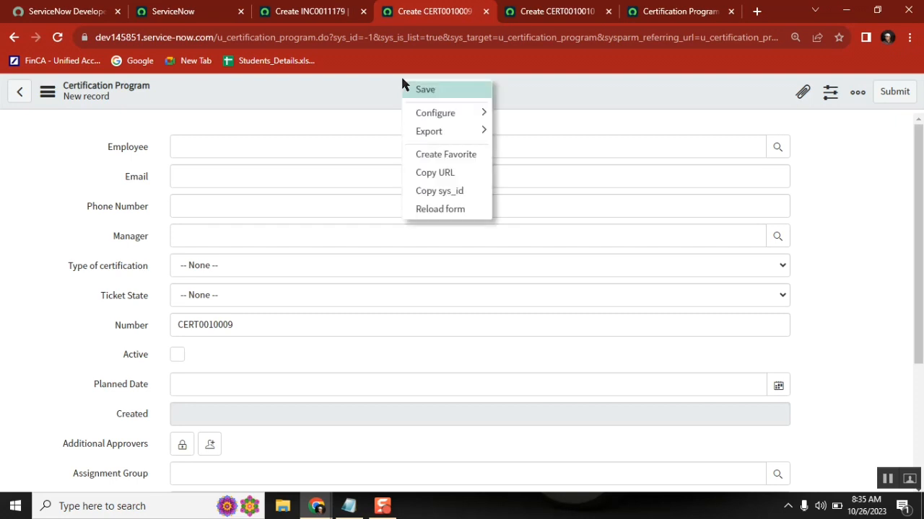
{"action": "mouse_move", "coordinate": [442, 123]}
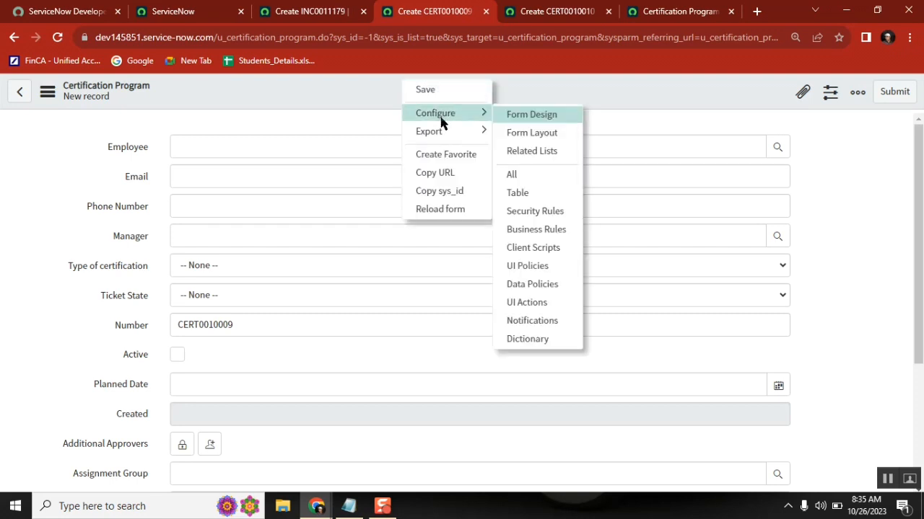
{"action": "left_click", "coordinate": [534, 118]}
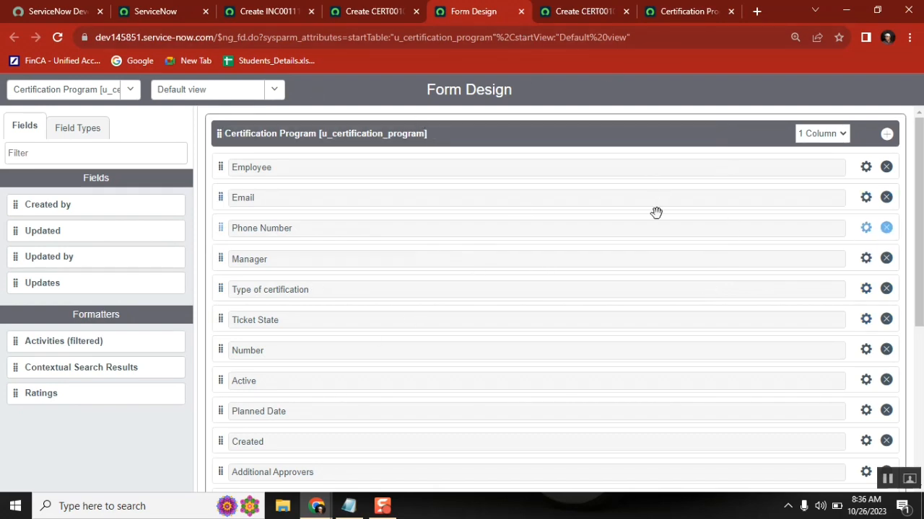
Check the duplicated record form, and set the Certification Program section to the 2 Column layout in Form Design.
{"action": "left_click", "coordinate": [575, 17]}
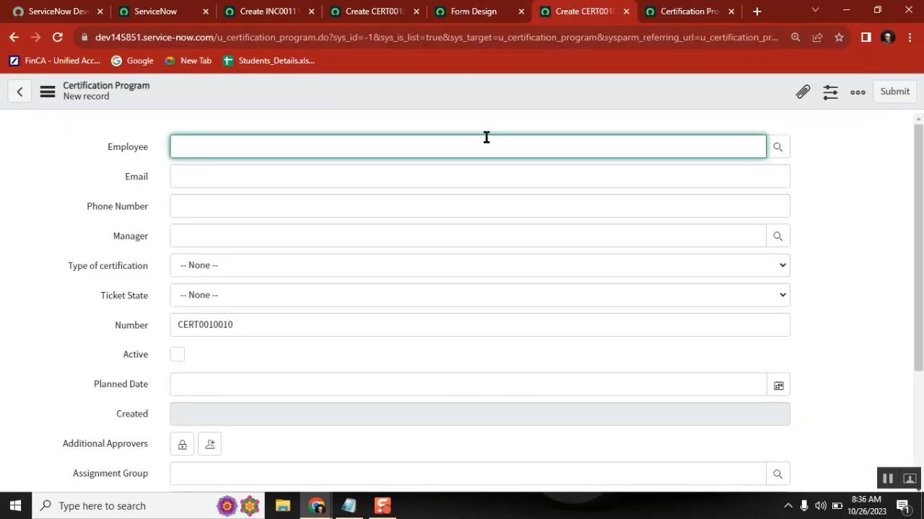
{"action": "left_click", "coordinate": [460, 7]}
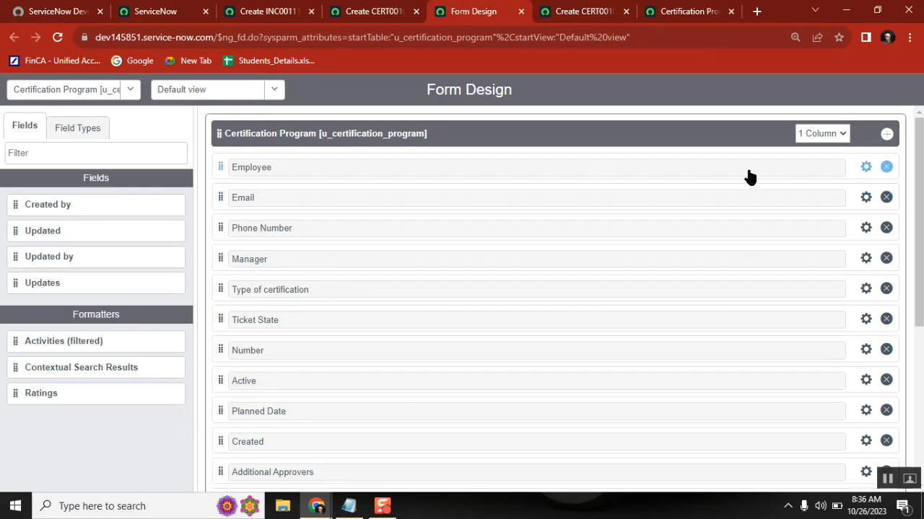
{"action": "left_click", "coordinate": [828, 133]}
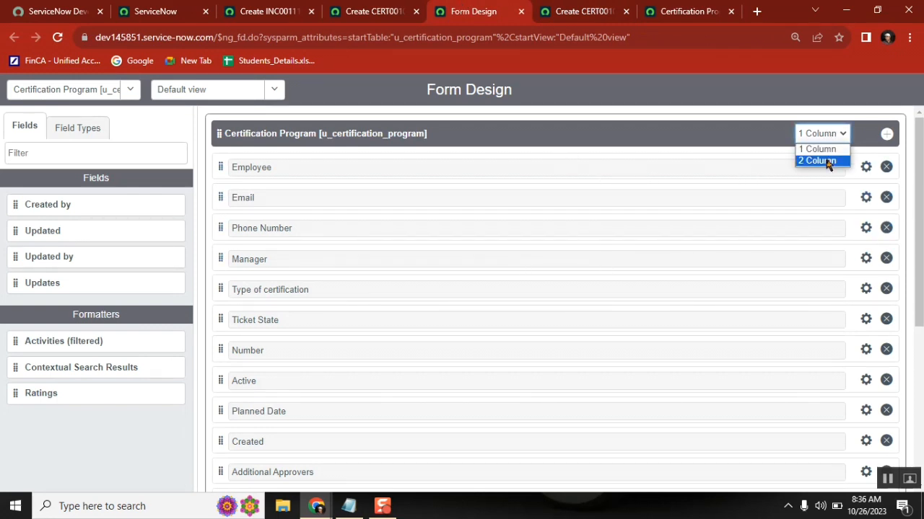
{"action": "left_click", "coordinate": [828, 162]}
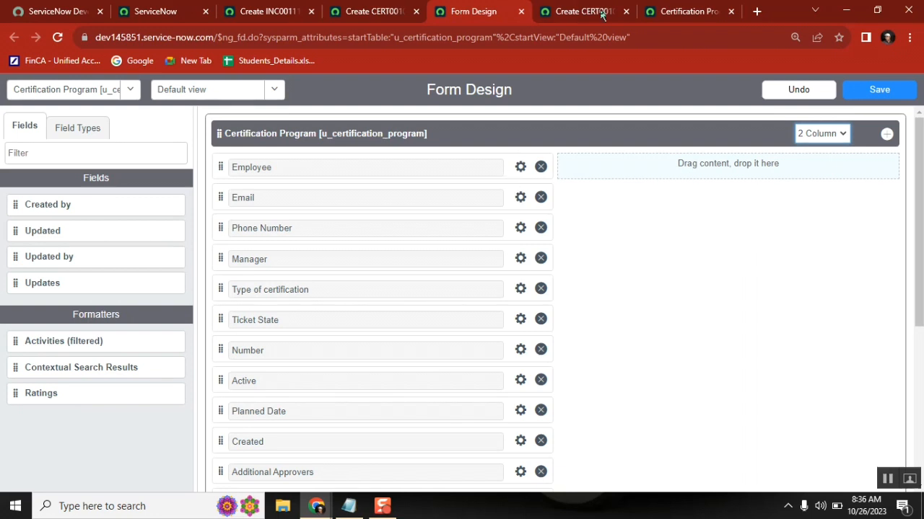
Move the Number field above Employee as the first field in the form design.
{"action": "left_click", "coordinate": [578, 9]}
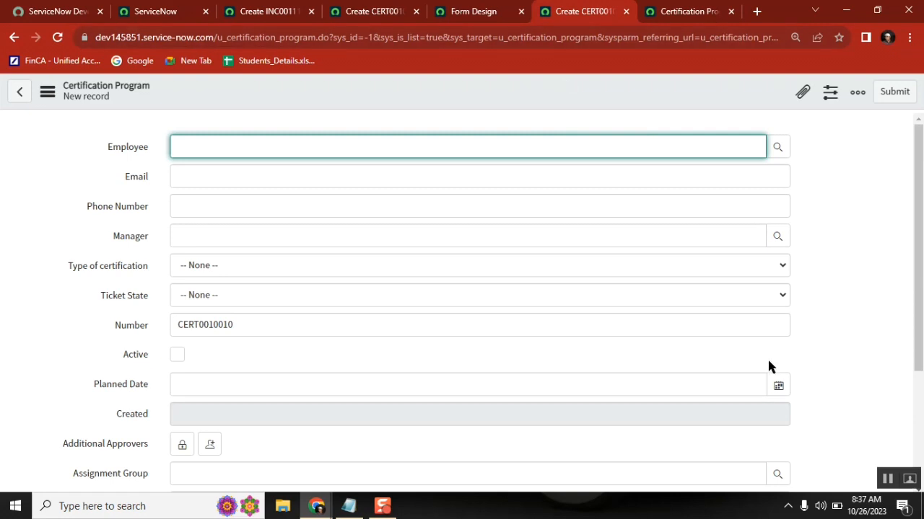
{"action": "left_click", "coordinate": [480, 13]}
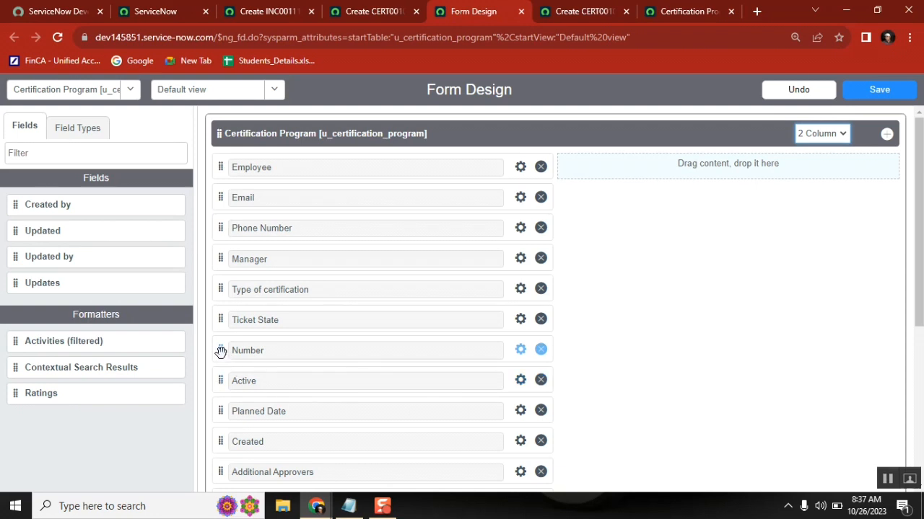
{"action": "left_click_drag", "start_coordinate": [221, 351], "coordinate": [219, 163]}
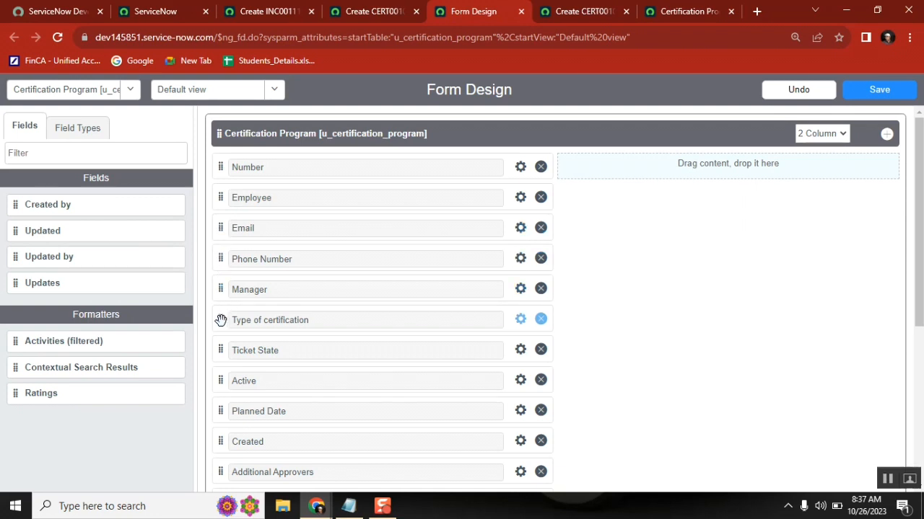
Move Type of certification, Active, Ticket State, Additional Approvers, Assignment Group and Assigned To into the section's second column, in that order.
{"action": "left_click_drag", "start_coordinate": [221, 319], "coordinate": [570, 161]}
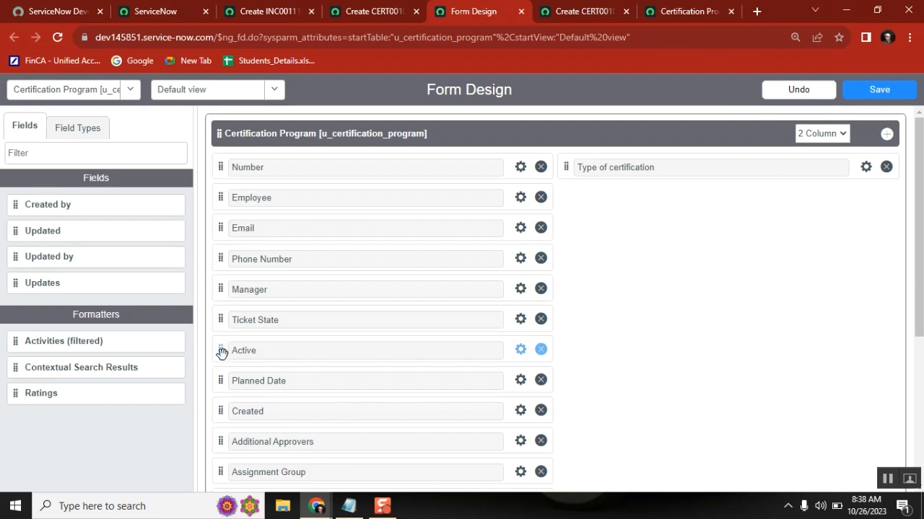
{"action": "left_click_drag", "start_coordinate": [222, 352], "coordinate": [583, 195]}
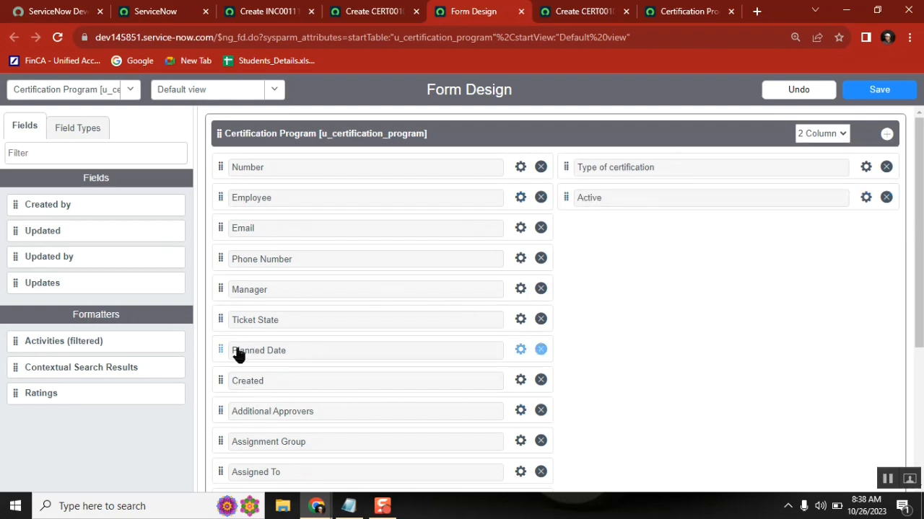
{"action": "left_click_drag", "start_coordinate": [222, 320], "coordinate": [582, 228]}
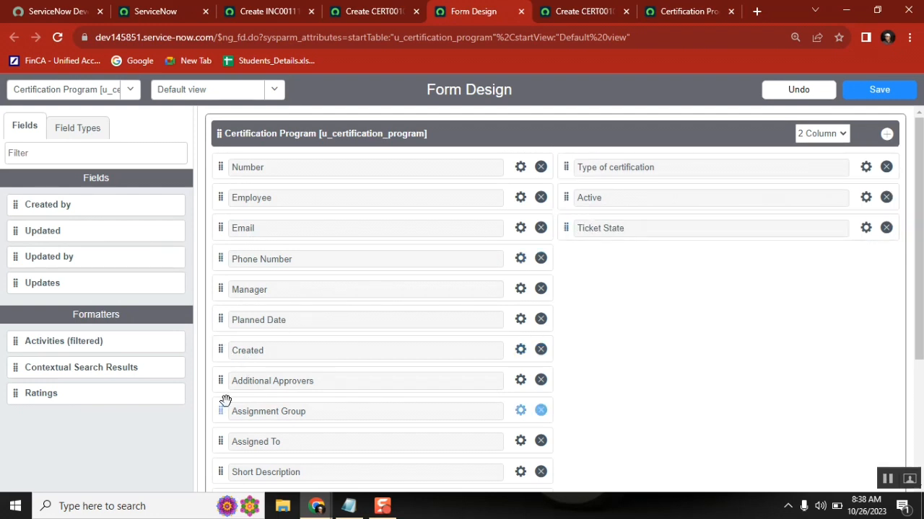
{"action": "left_click_drag", "start_coordinate": [220, 381], "coordinate": [422, 314]}
{"action": "left_click_drag", "start_coordinate": [536, 321], "coordinate": [568, 258]}
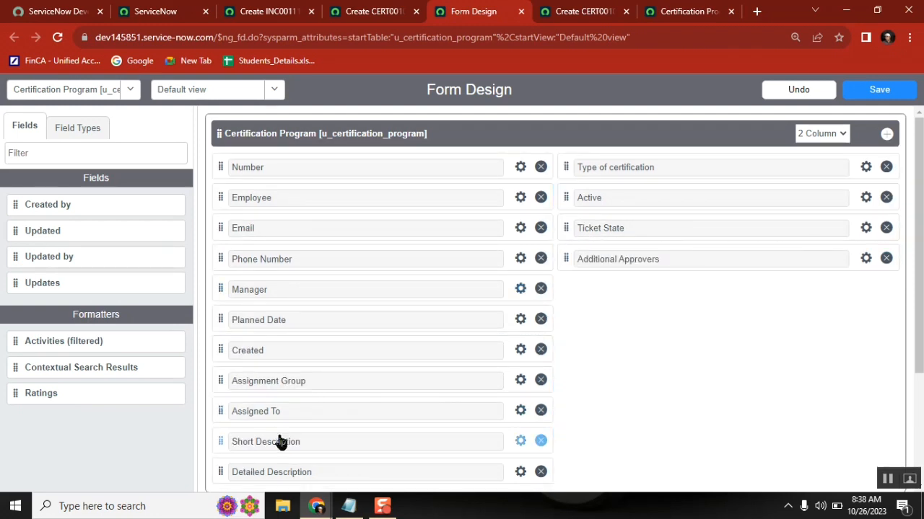
{"action": "left_click_drag", "start_coordinate": [220, 381], "coordinate": [568, 282]}
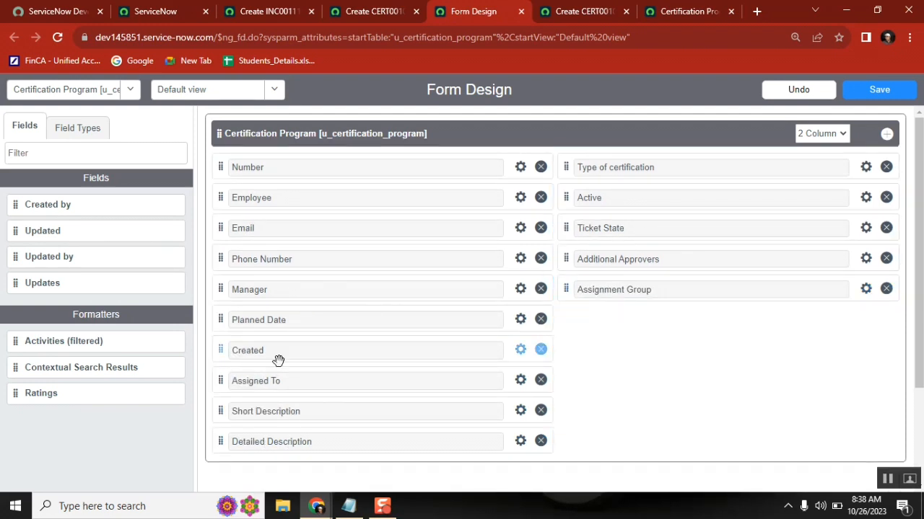
{"action": "left_click_drag", "start_coordinate": [220, 383], "coordinate": [574, 320]}
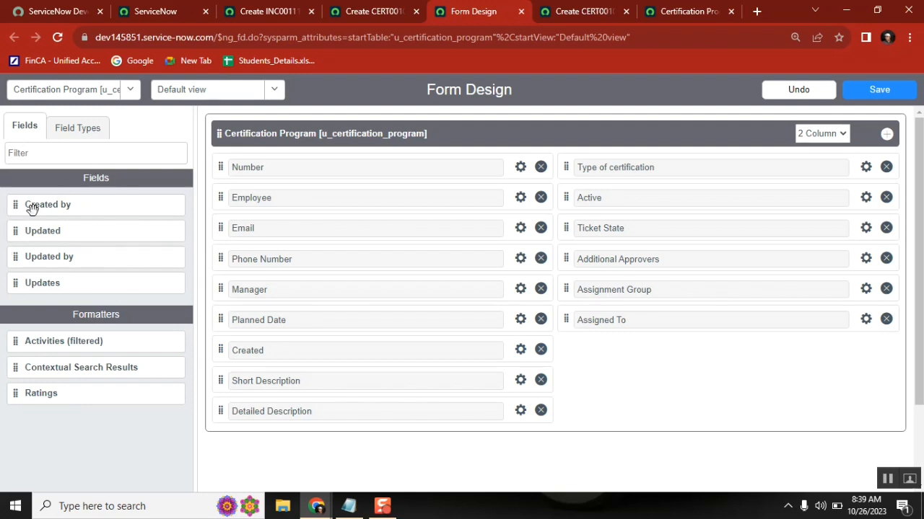
Remove the Created field from the Certification Program form layout and save the design.
{"action": "left_click", "coordinate": [541, 350]}
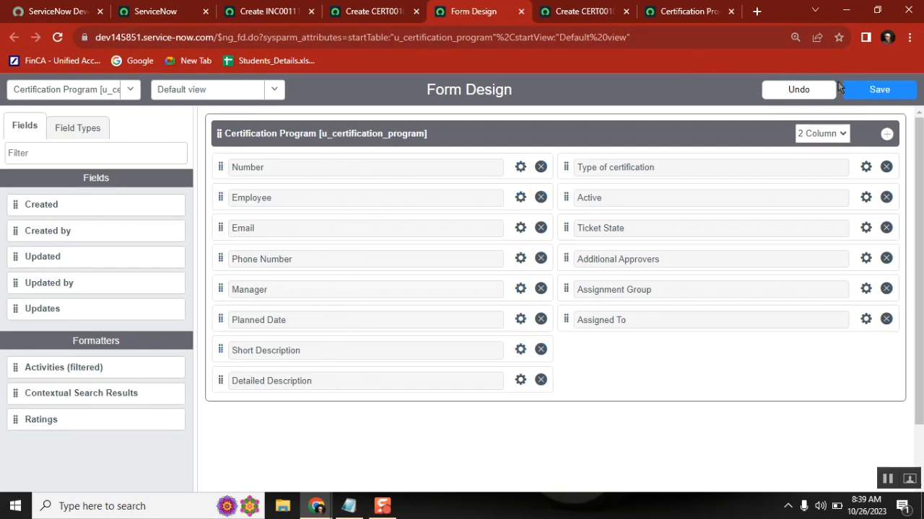
{"action": "left_click", "coordinate": [881, 92]}
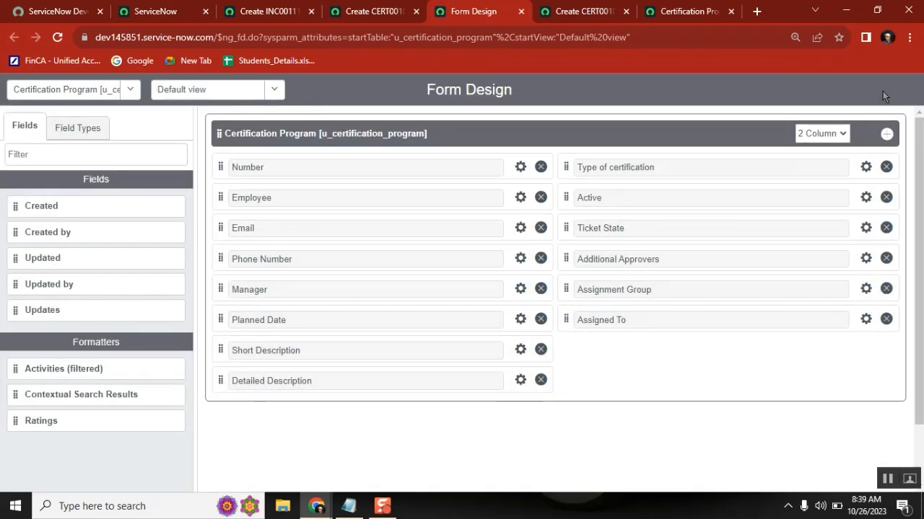
Reload the duplicated Certification Program record form and compare the layout of its description fields with the Incident form.
{"action": "left_click", "coordinate": [570, 13]}
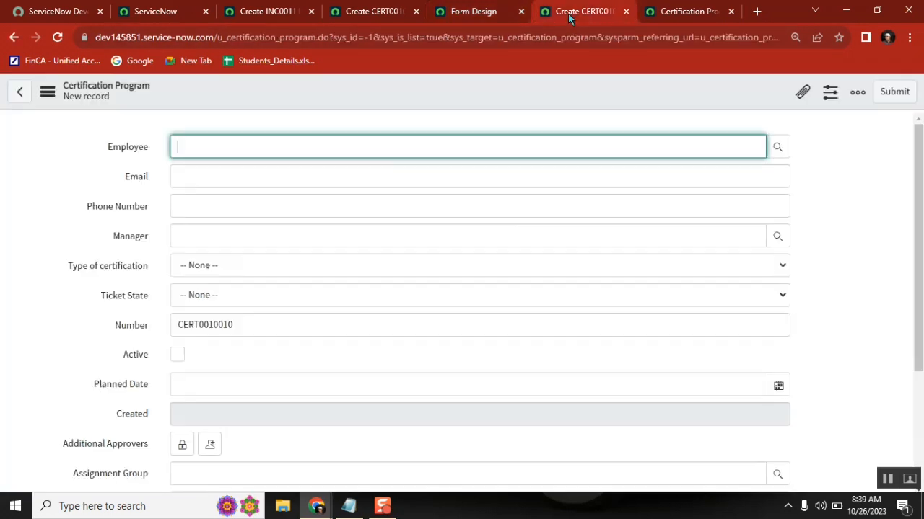
{"action": "left_click", "coordinate": [58, 38]}
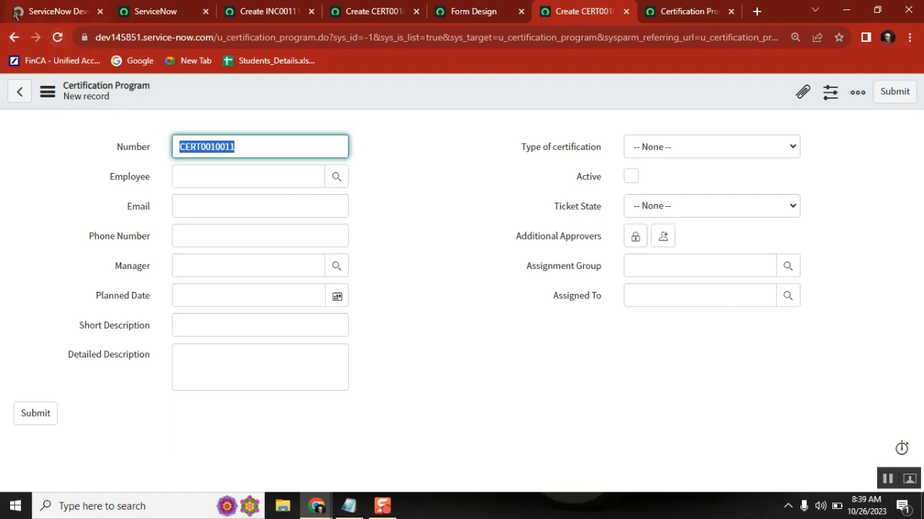
{"action": "left_click", "coordinate": [280, 10]}
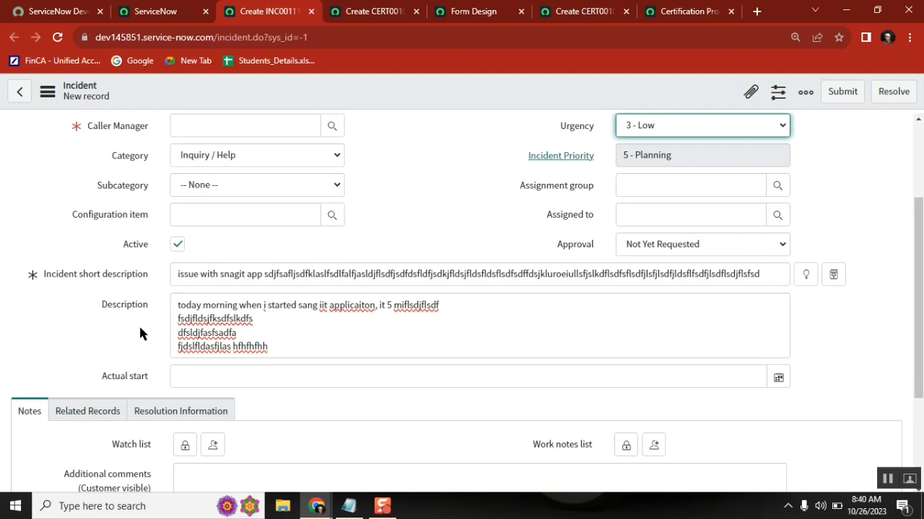
{"action": "left_click", "coordinate": [577, 12]}
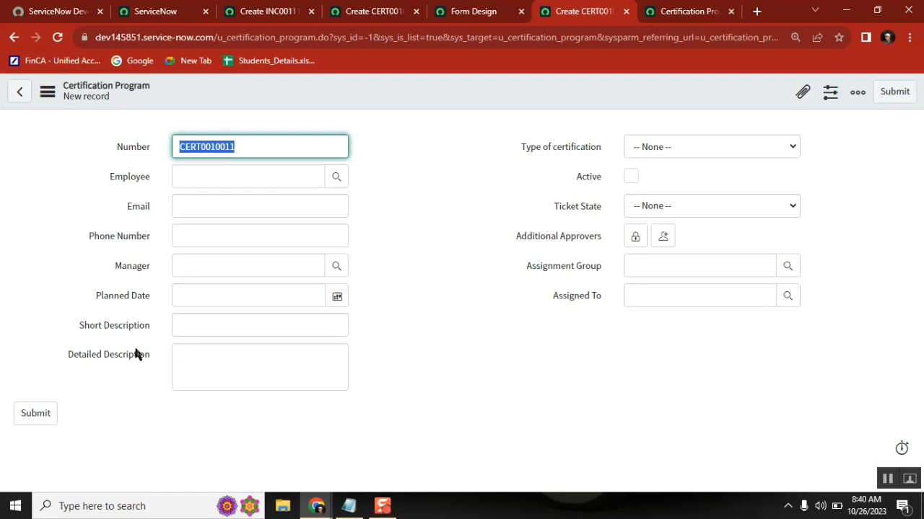
{"action": "left_click_drag", "start_coordinate": [70, 329], "coordinate": [151, 359]}
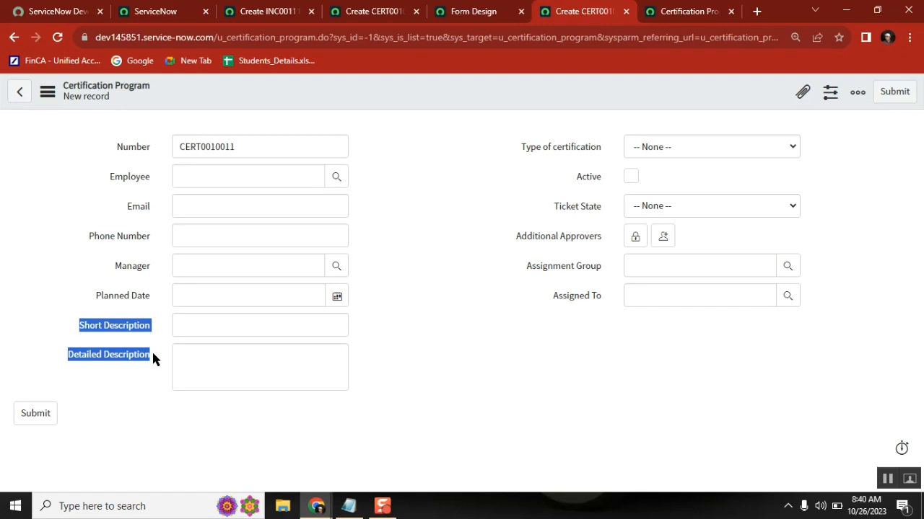
{"action": "left_click", "coordinate": [406, 249]}
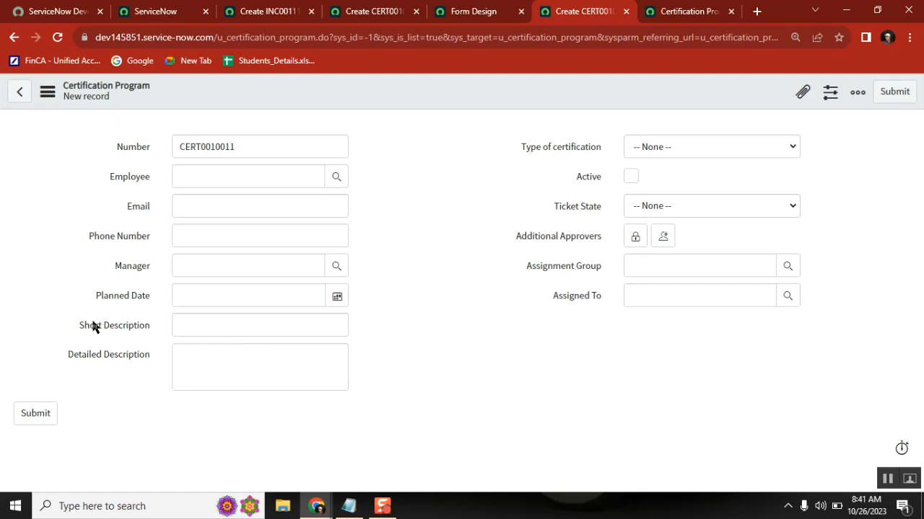
{"action": "left_click", "coordinate": [282, 13]}
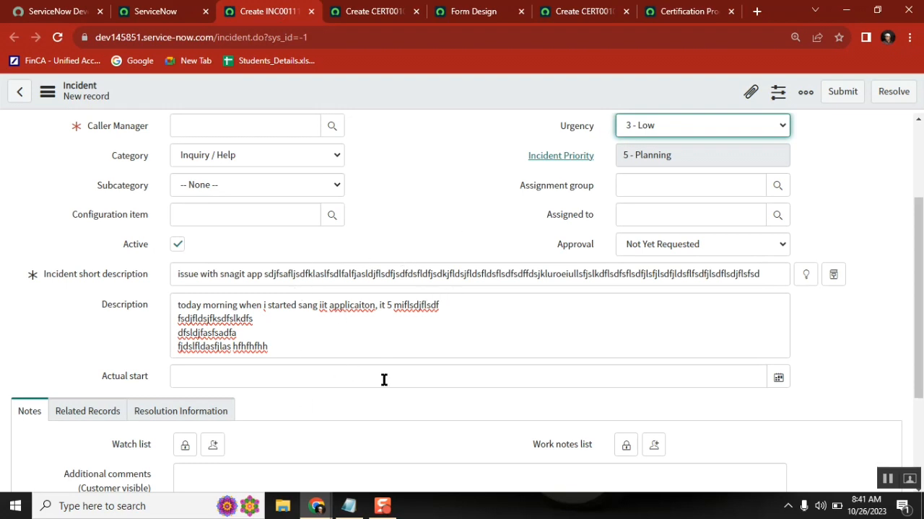
{"action": "left_click", "coordinate": [583, 16]}
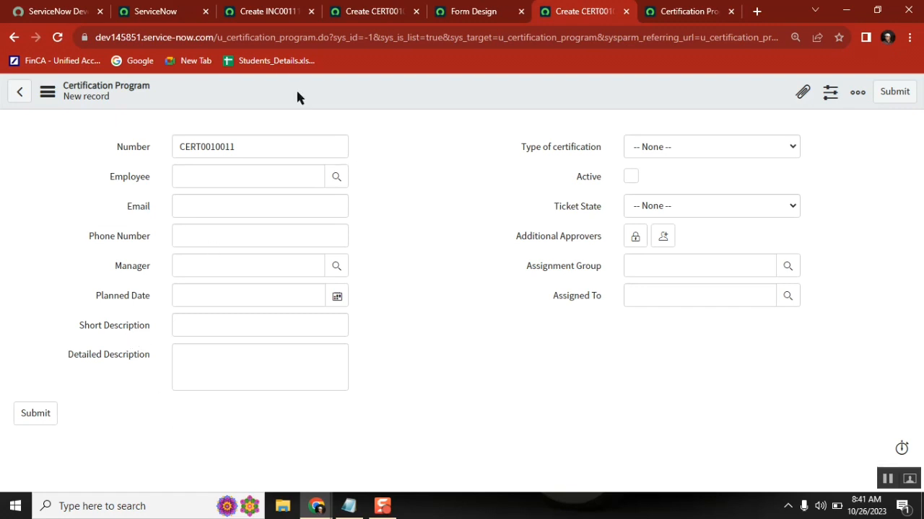
Open the Incident form's design and examine how its two-column and one-column sections hold the fields and descriptions.
{"action": "left_click", "coordinate": [257, 13]}
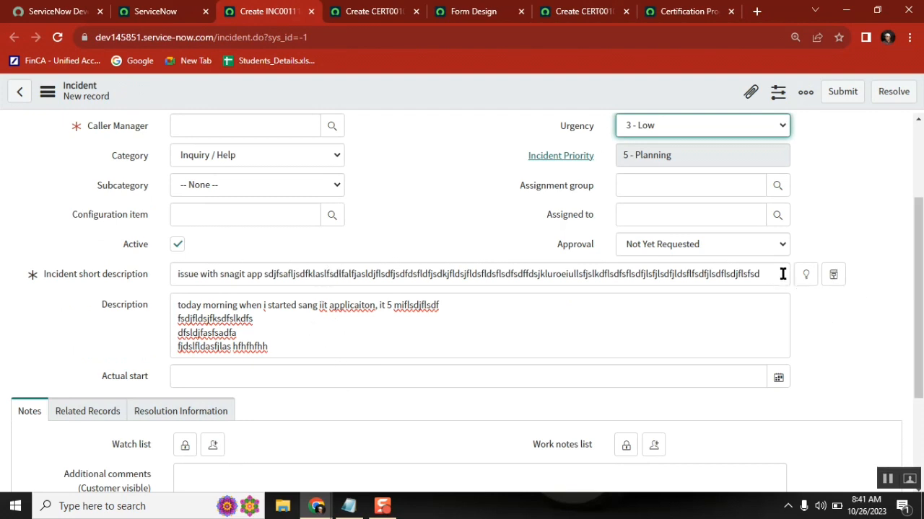
{"action": "right_click", "coordinate": [383, 87]}
{"action": "mouse_move", "coordinate": [418, 119]}
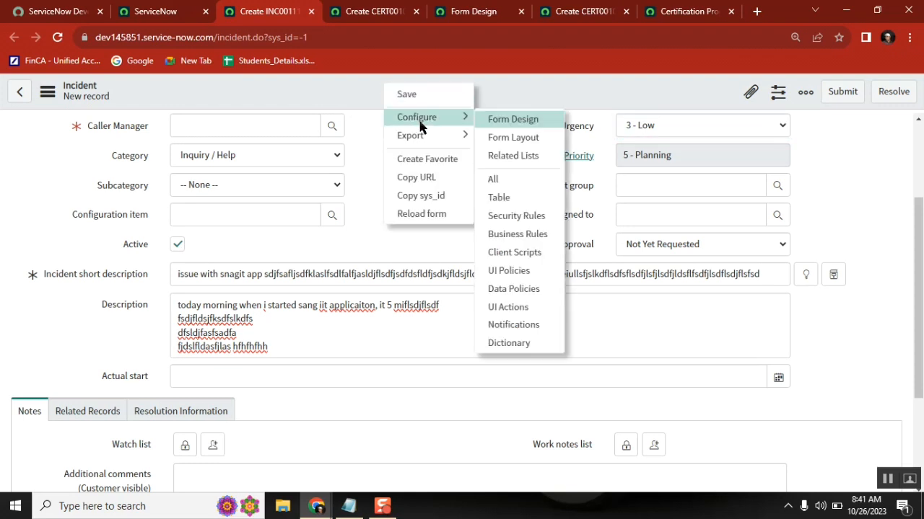
{"action": "left_click", "coordinate": [518, 120]}
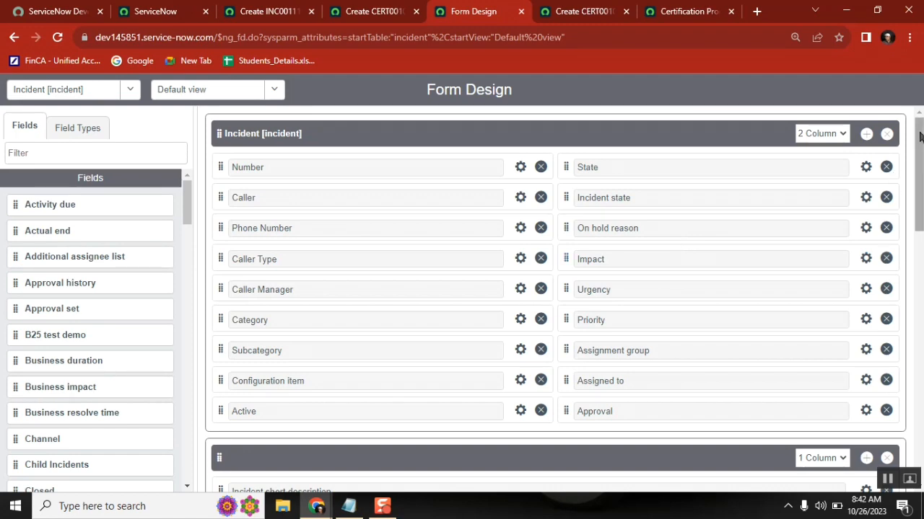
{"action": "mouse_move", "coordinate": [919, 137]}
{"action": "left_mouse_down"}
{"action": "mouse_move", "coordinate": [921, 191]}
{"action": "mouse_move", "coordinate": [920, 134]}
{"action": "left_mouse_up"}
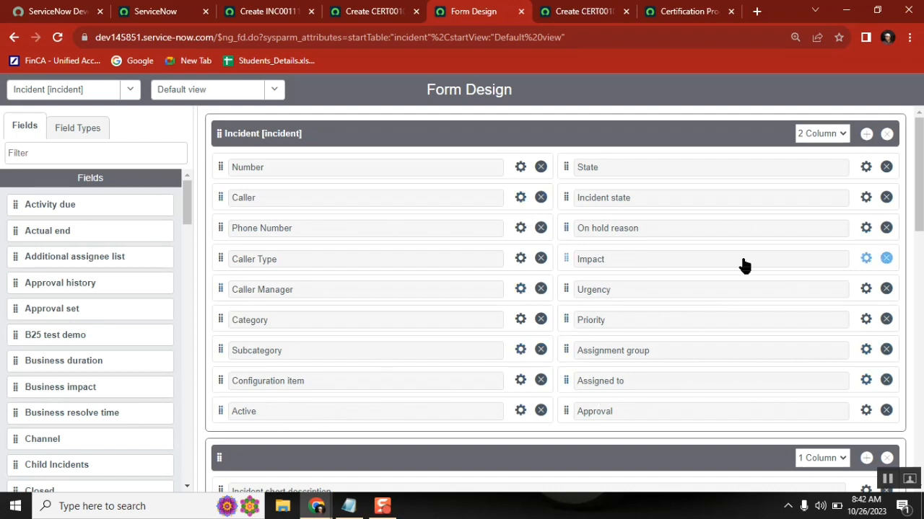
{"action": "left_click_drag", "start_coordinate": [920, 156], "coordinate": [921, 210]}
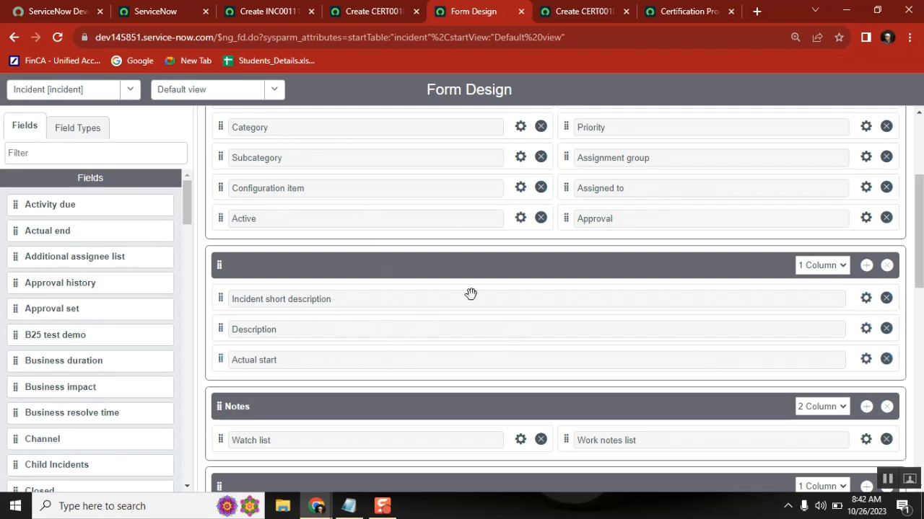
{"action": "left_click", "coordinate": [514, 262]}
Open the form design of the Certification Program form and add a new section below the main one.
{"action": "left_click", "coordinate": [358, 17]}
{"action": "left_click", "coordinate": [548, 11]}
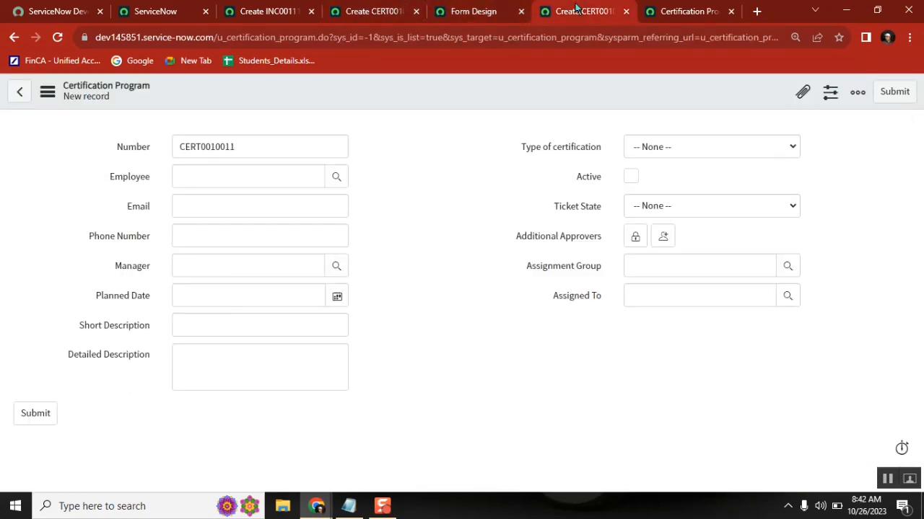
{"action": "left_click", "coordinate": [362, 15]}
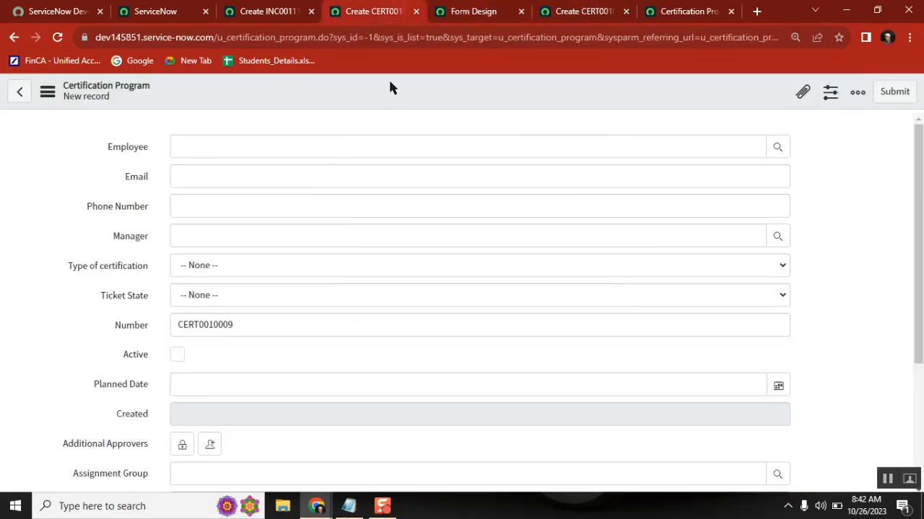
{"action": "right_click", "coordinate": [390, 87]}
{"action": "mouse_move", "coordinate": [437, 117]}
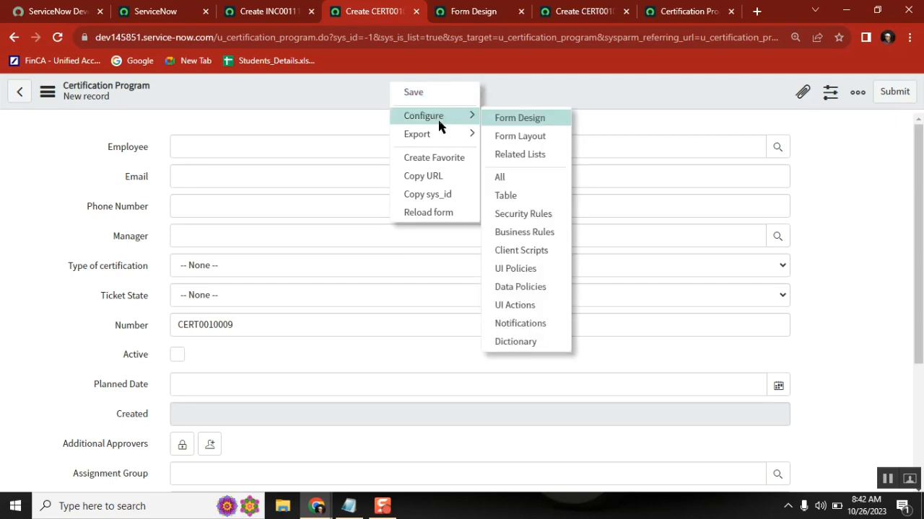
{"action": "left_click", "coordinate": [509, 118]}
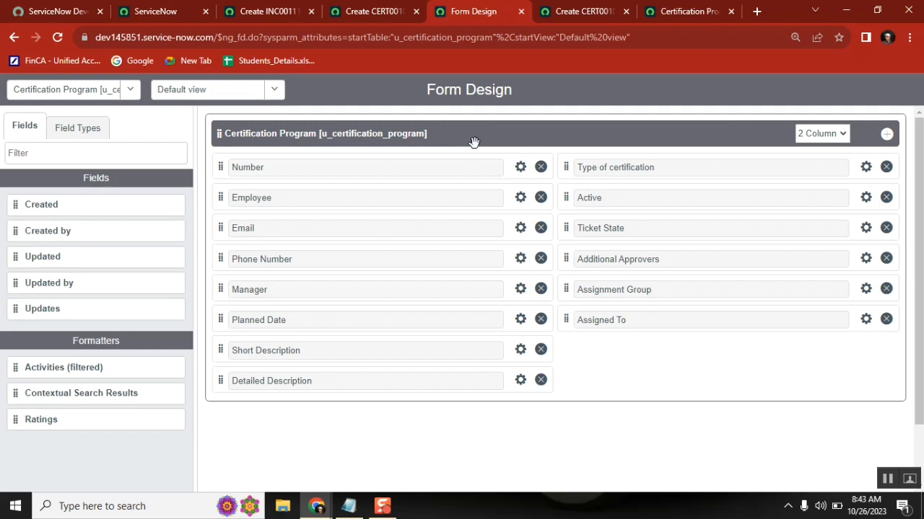
{"action": "left_click", "coordinate": [415, 136]}
{"action": "left_click", "coordinate": [886, 136]}
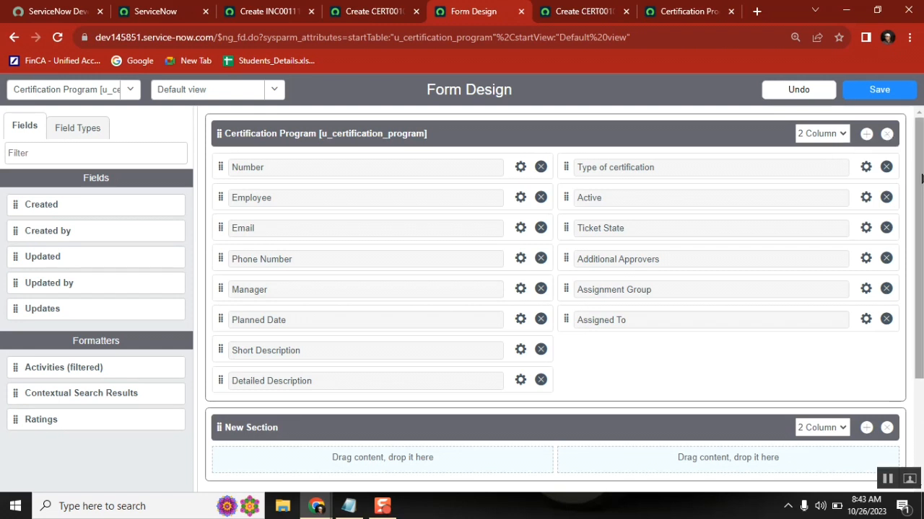
Set the new section of the Certification Program form to a 1 Column layout.
{"action": "left_click_drag", "start_coordinate": [921, 172], "coordinate": [920, 241]}
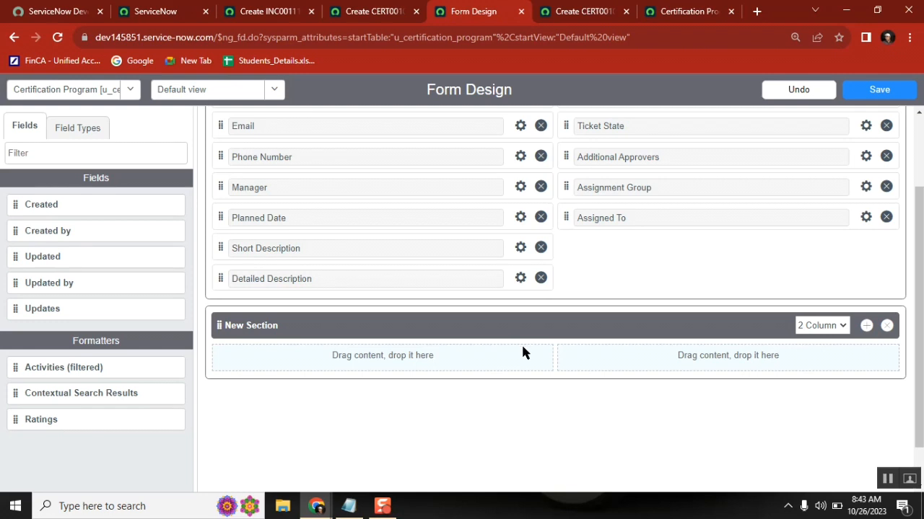
{"action": "left_click", "coordinate": [823, 326]}
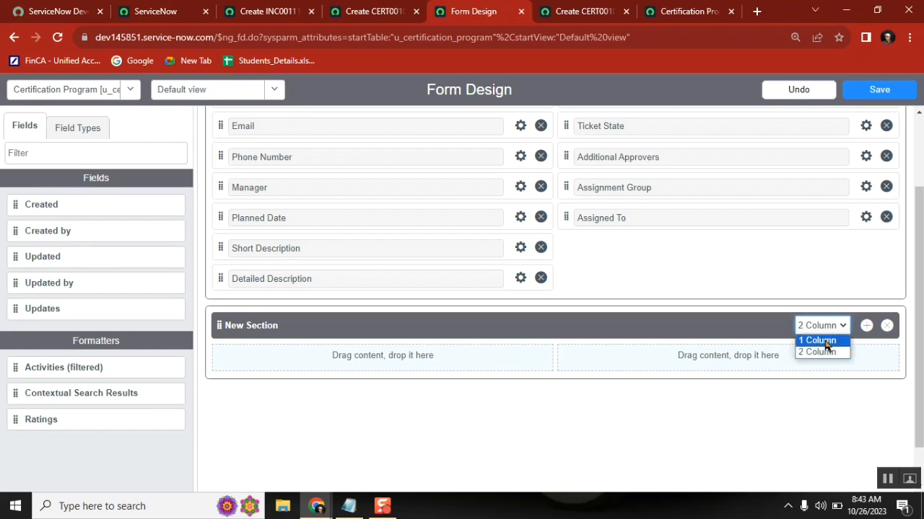
{"action": "left_click", "coordinate": [822, 341]}
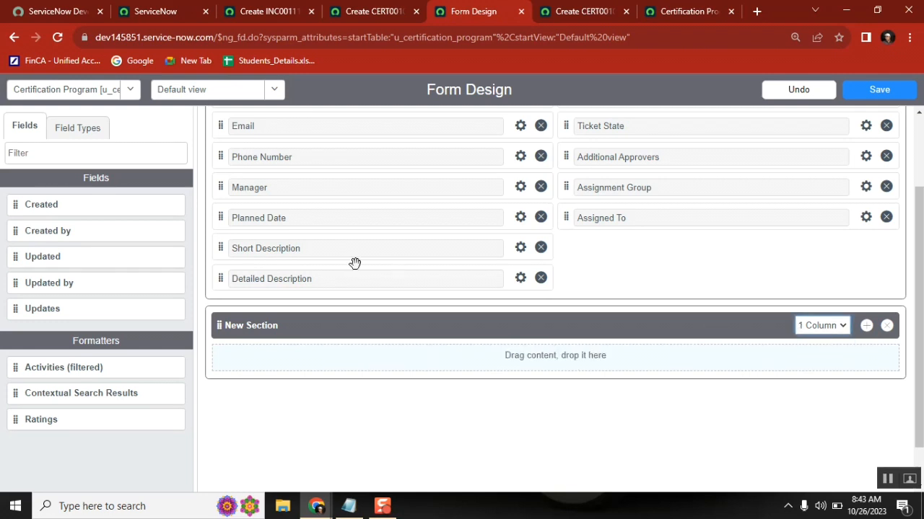
Move Short Description and Detailed Description, in that order, into the new one-column section and save the form design.
{"action": "left_click_drag", "start_coordinate": [218, 247], "coordinate": [238, 328]}
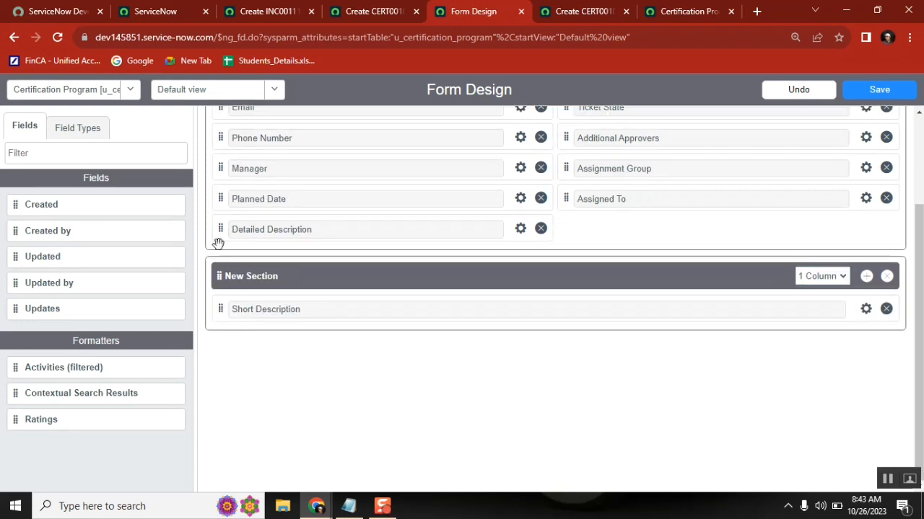
{"action": "left_click_drag", "start_coordinate": [220, 229], "coordinate": [221, 307]}
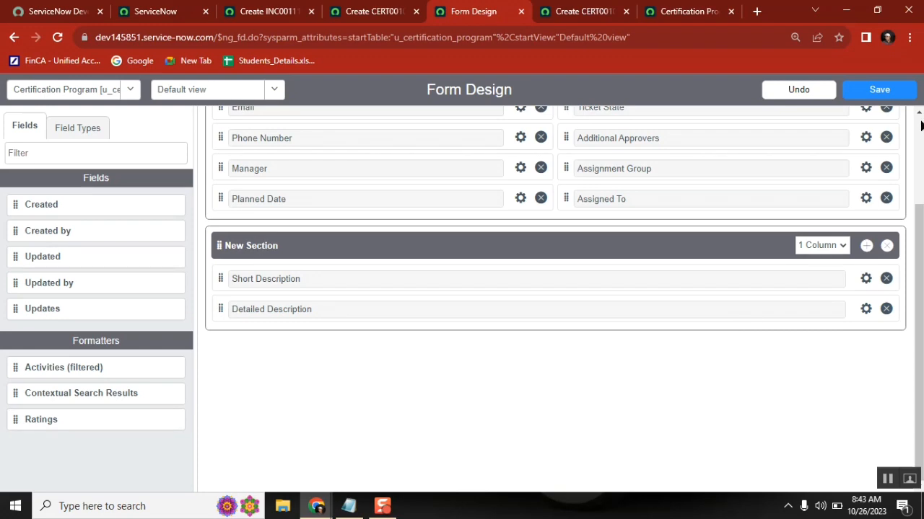
{"action": "scroll", "coordinate": [921, 130], "scroll_direction": "up", "scroll_amount": 2}
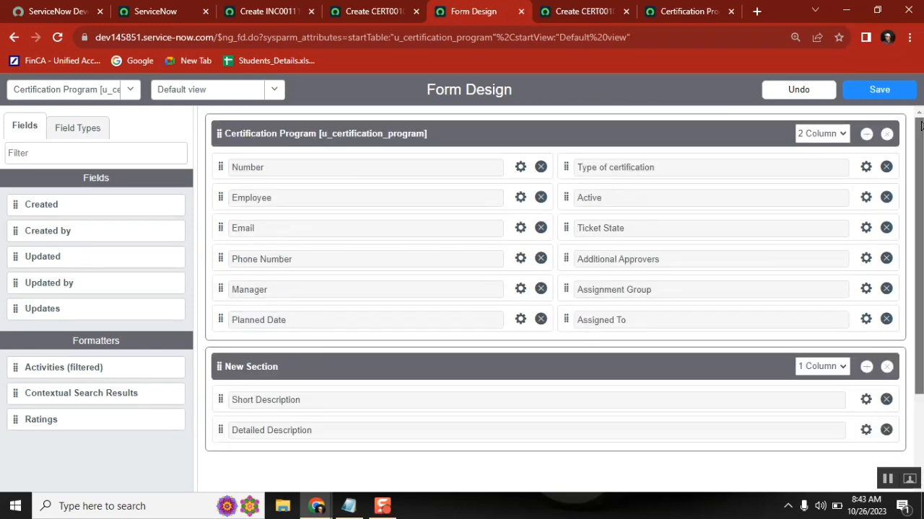
{"action": "left_click", "coordinate": [880, 91]}
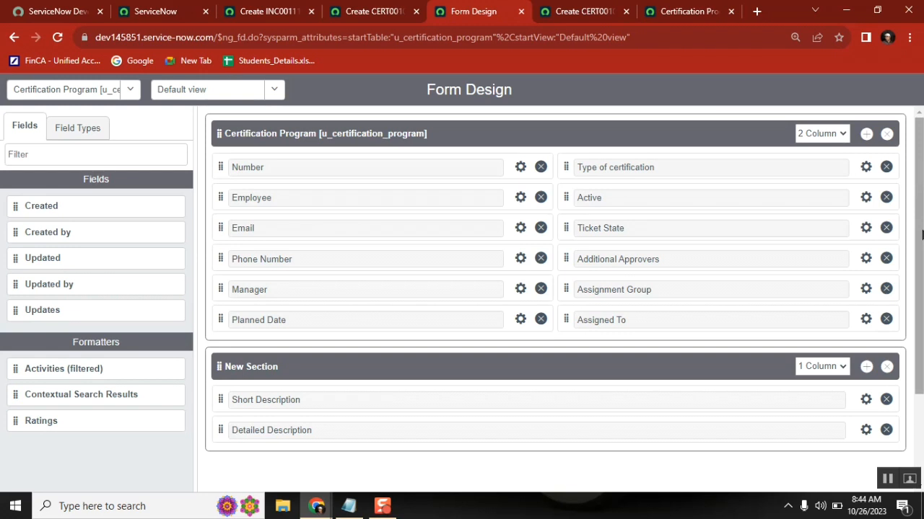
{"action": "right_click", "coordinate": [921, 233]}
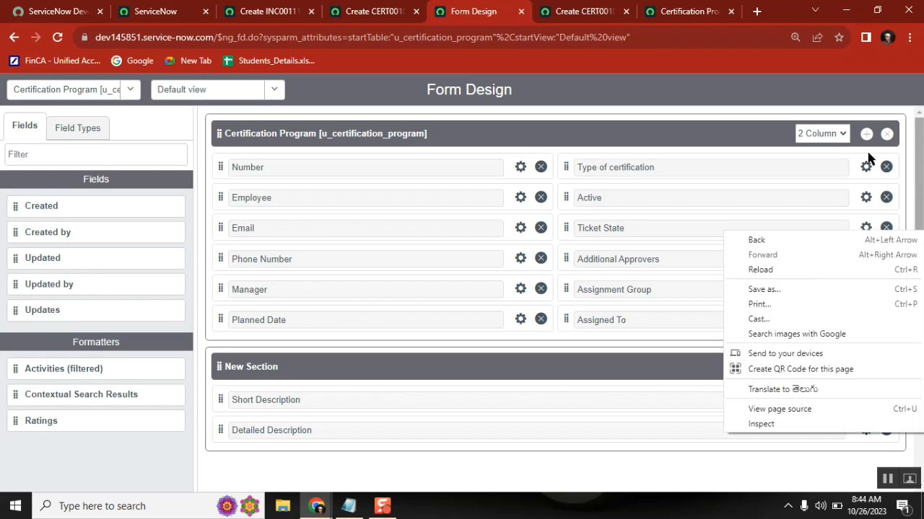
{"action": "left_click", "coordinate": [557, 464]}
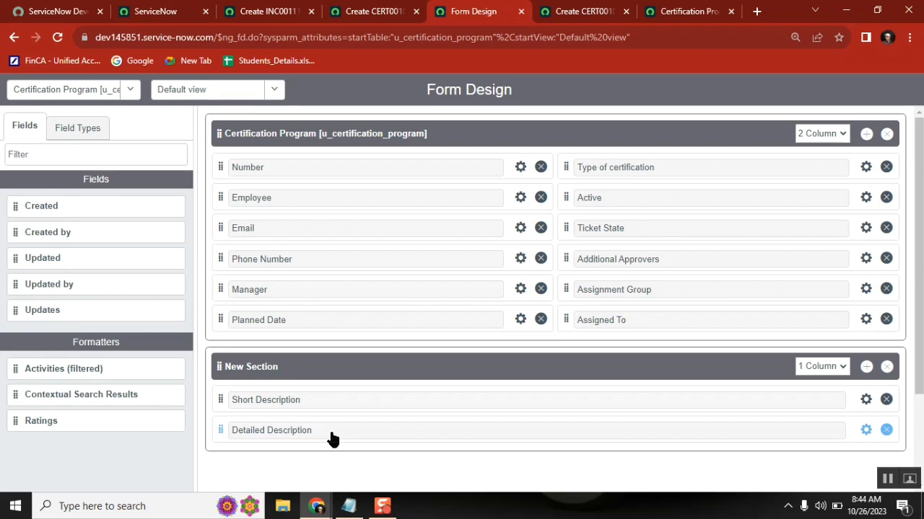
Reload the Certification Program record form and compare its new section's heading and description fields with the Incident form.
{"action": "left_click", "coordinate": [570, 12]}
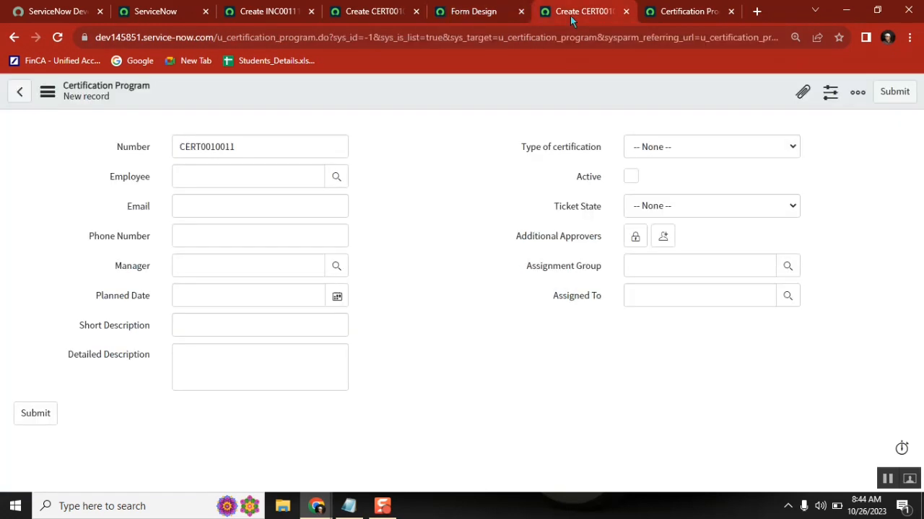
{"action": "left_click", "coordinate": [57, 37]}
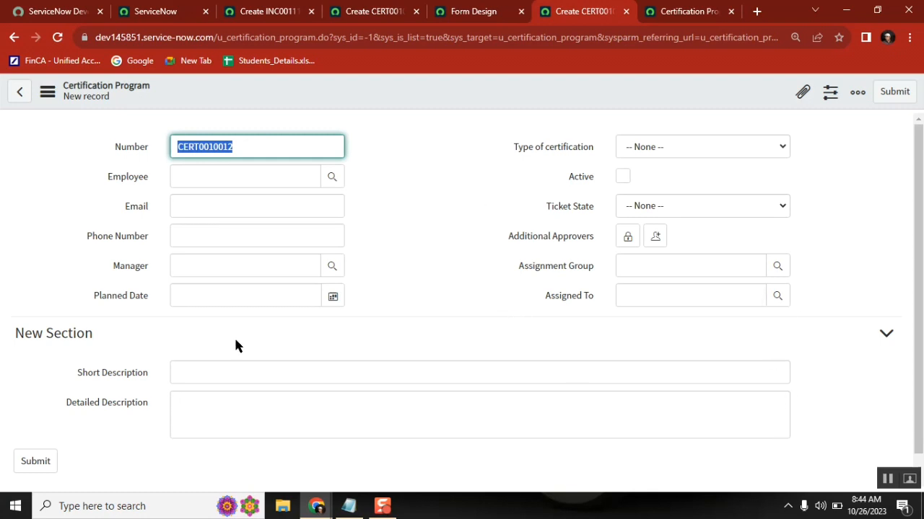
{"action": "left_click", "coordinate": [275, 11]}
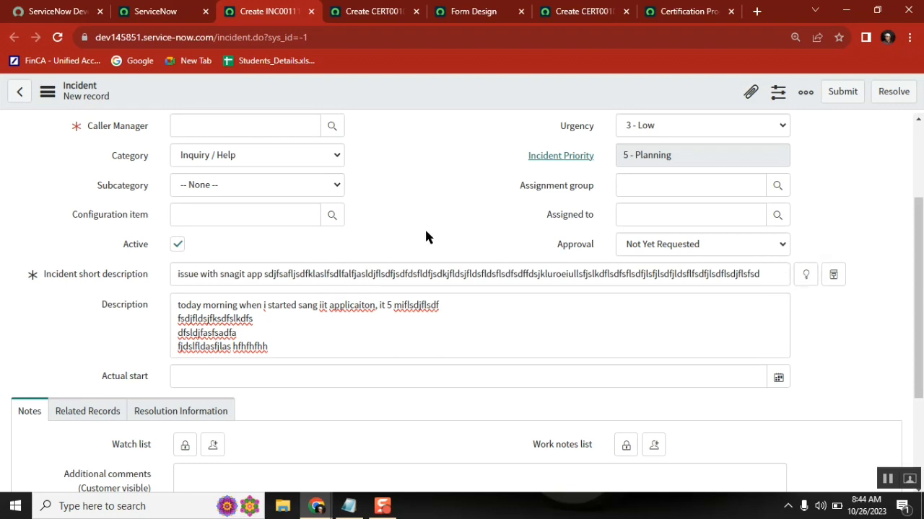
{"action": "left_click", "coordinate": [582, 10]}
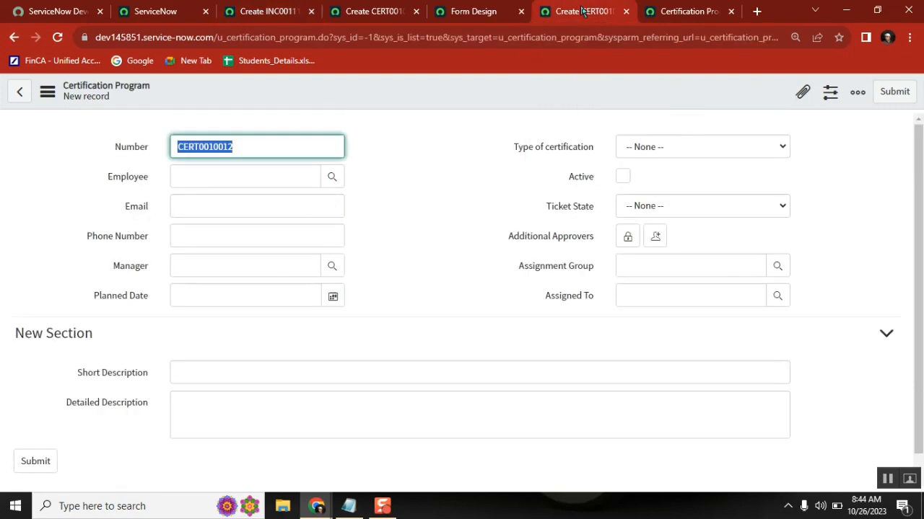
{"action": "double_click", "coordinate": [64, 336]}
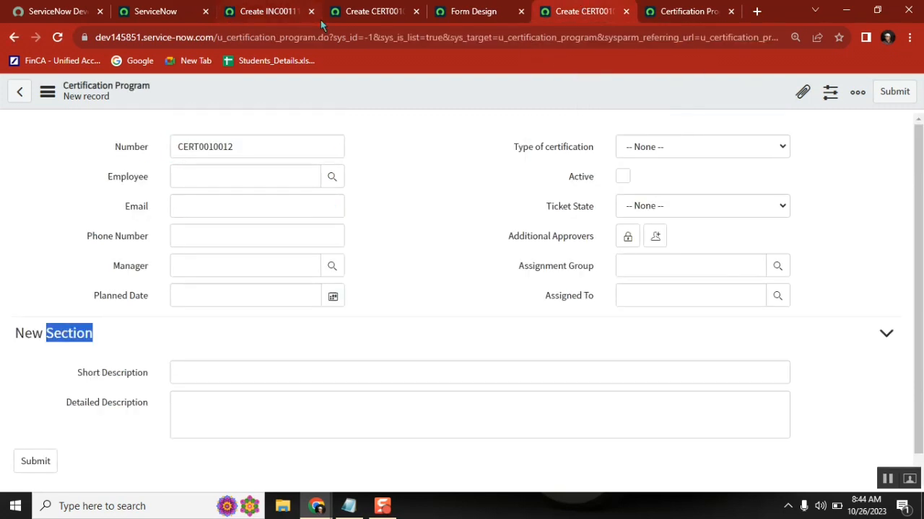
{"action": "left_click", "coordinate": [256, 14]}
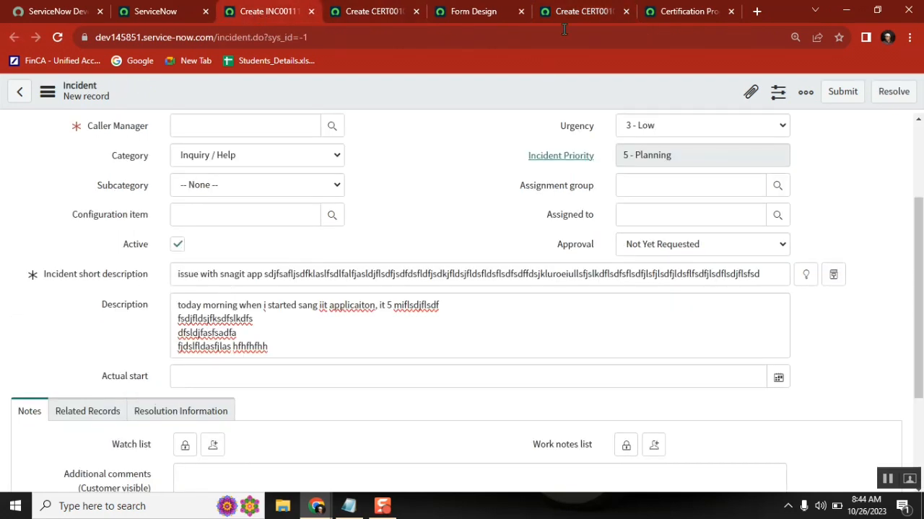
Clear the title of the section holding the description fields in the form design, leaving it blank, and save.
{"action": "left_click", "coordinate": [476, 13]}
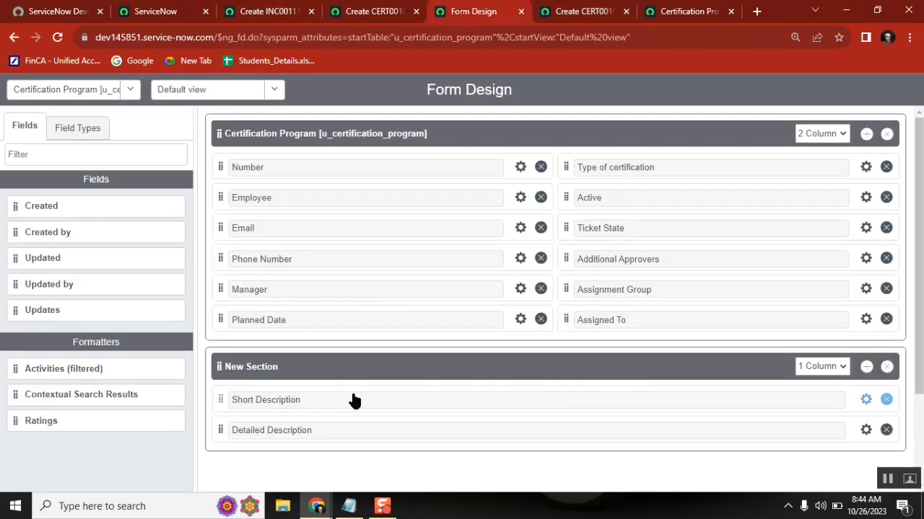
{"action": "left_click", "coordinate": [297, 368]}
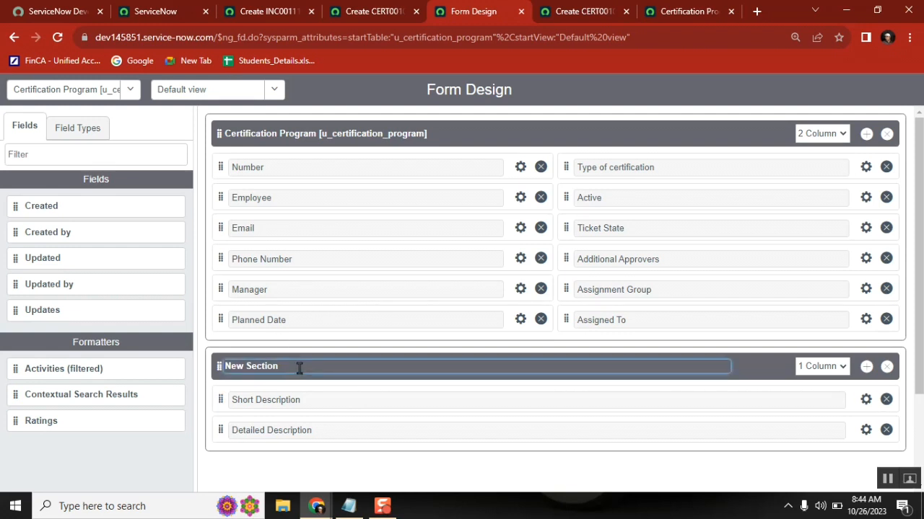
{"action": "key", "text": "BackSpace"}
{"action": "key", "text": "BackSpace"}
{"action": "key", "text": "BackSpace"}
{"action": "key", "text": "BackSpace"}
{"action": "key", "text": "BackSpace"}
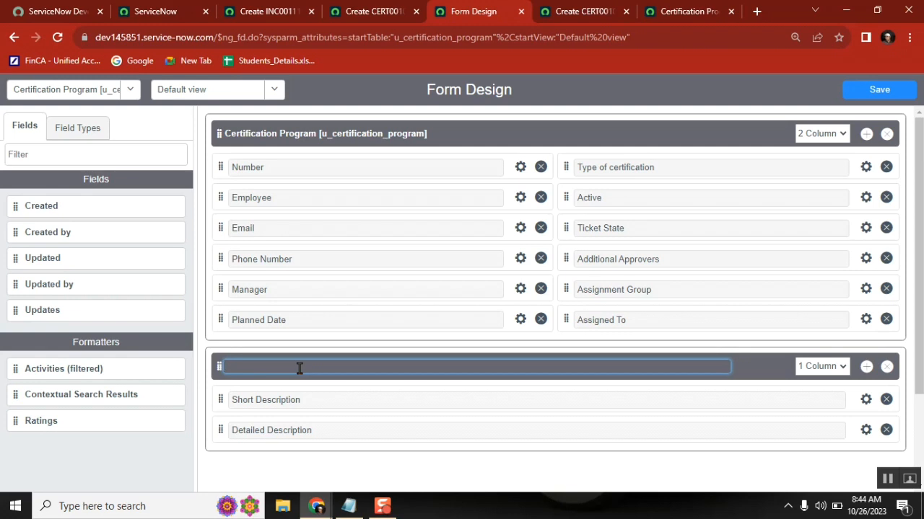
{"action": "left_click", "coordinate": [514, 469]}
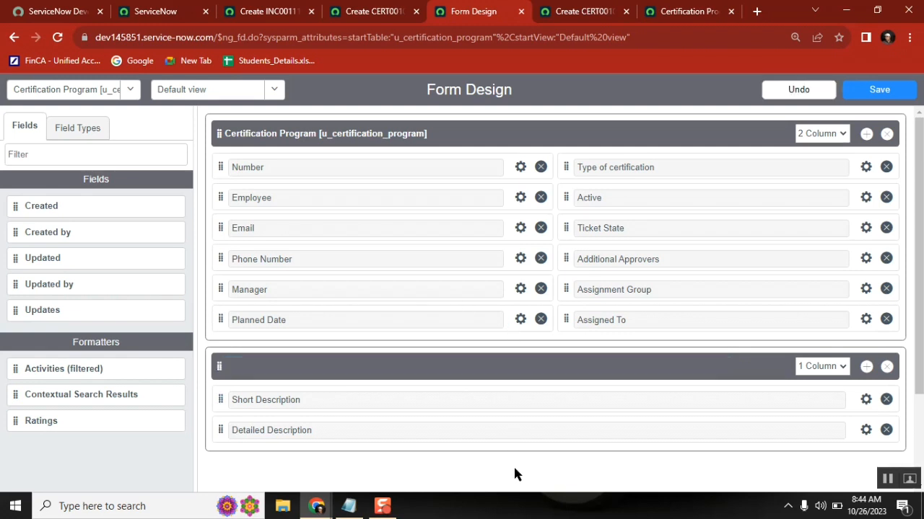
{"action": "left_click", "coordinate": [882, 91]}
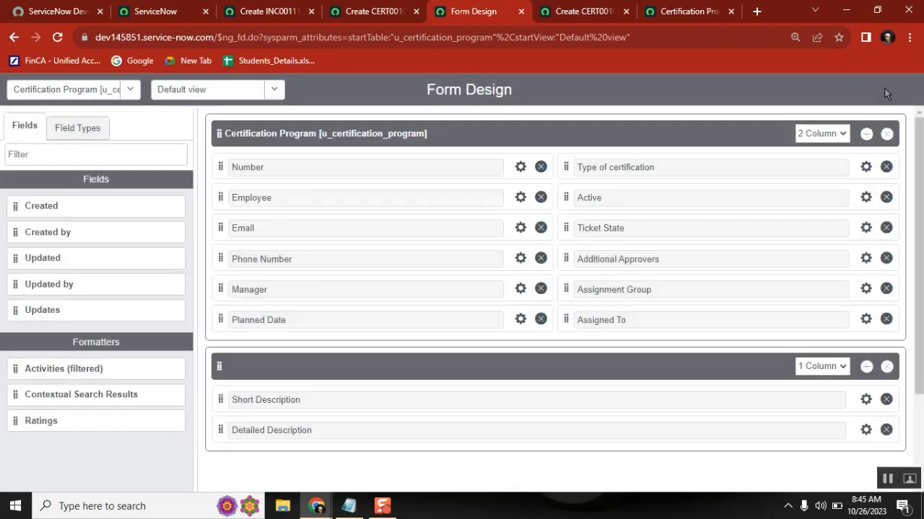
Reload the Certification Program record form and review the two-column fields and the full-width description fields.
{"action": "left_click", "coordinate": [585, 11]}
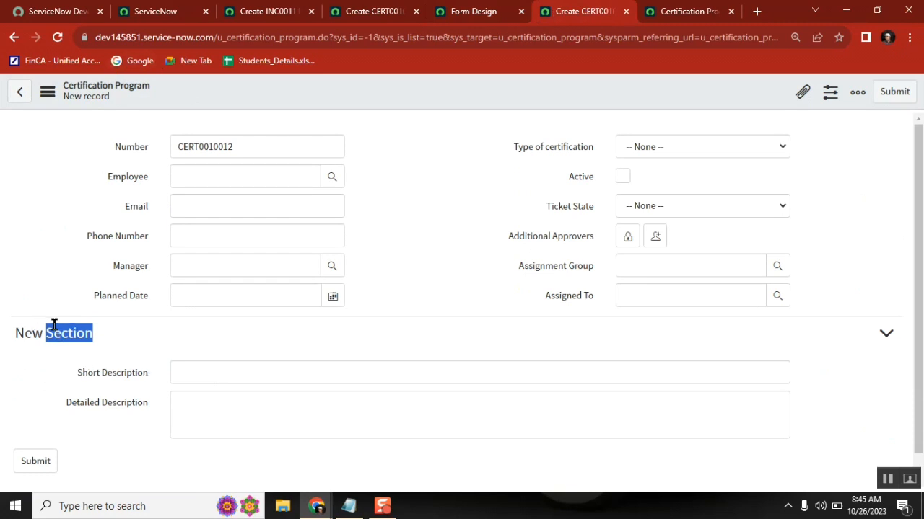
{"action": "left_click", "coordinate": [57, 36]}
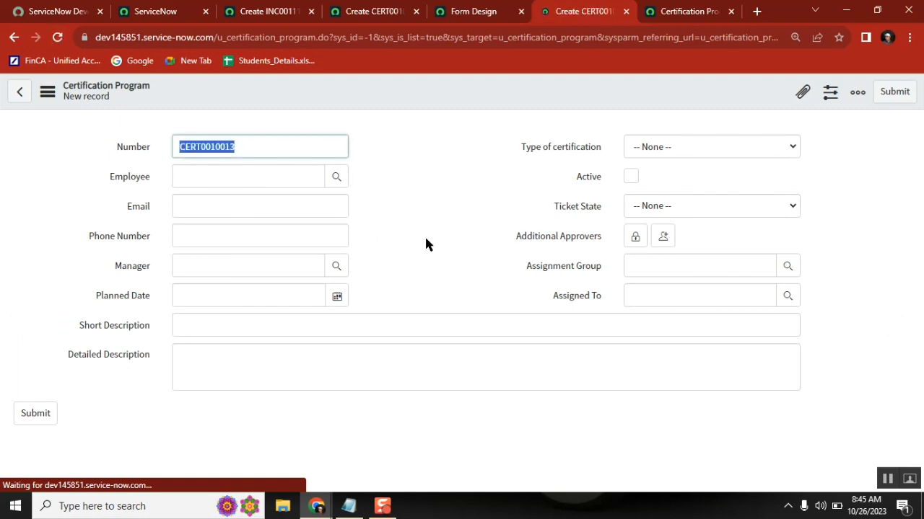
{"action": "left_click", "coordinate": [425, 179]}
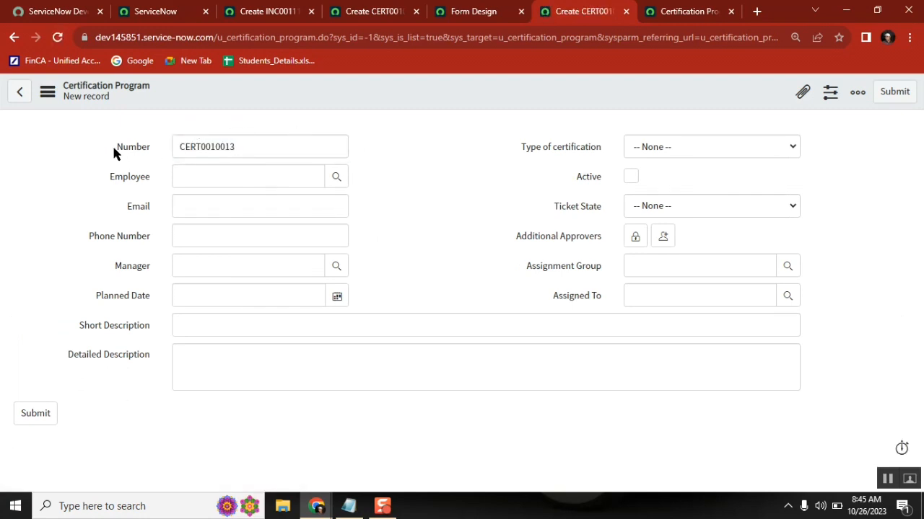
{"action": "left_click_drag", "start_coordinate": [114, 150], "coordinate": [651, 293]}
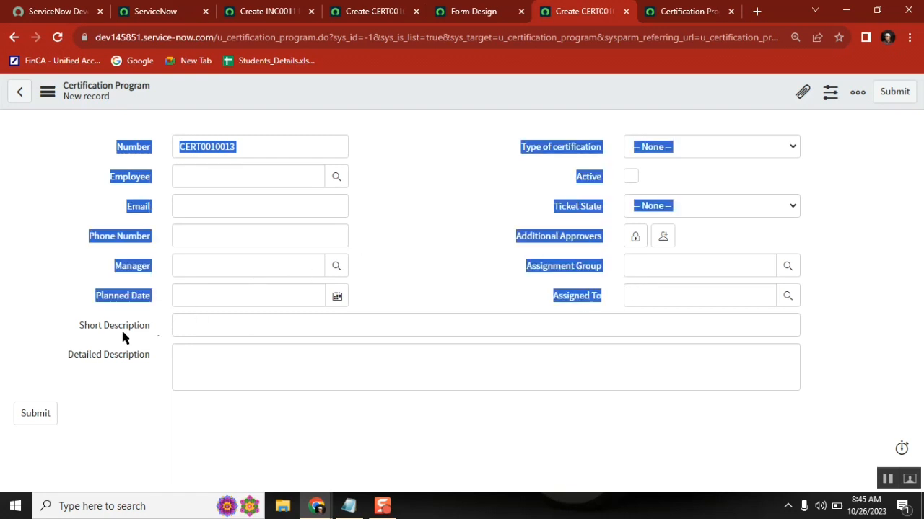
{"action": "left_click", "coordinate": [57, 324]}
{"action": "left_click_drag", "start_coordinate": [62, 324], "coordinate": [156, 353]}
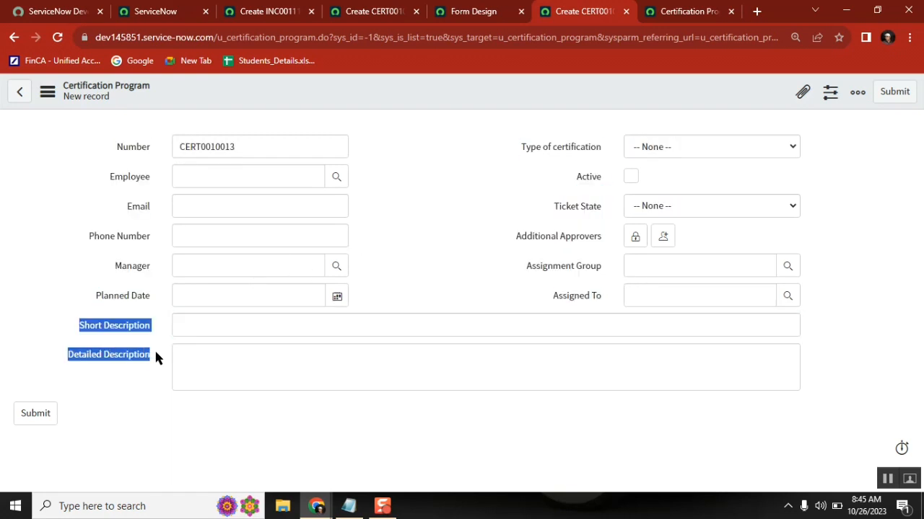
Compare the sections in the form design with the field arrangement on the Certification Program record form.
{"action": "left_click", "coordinate": [477, 12]}
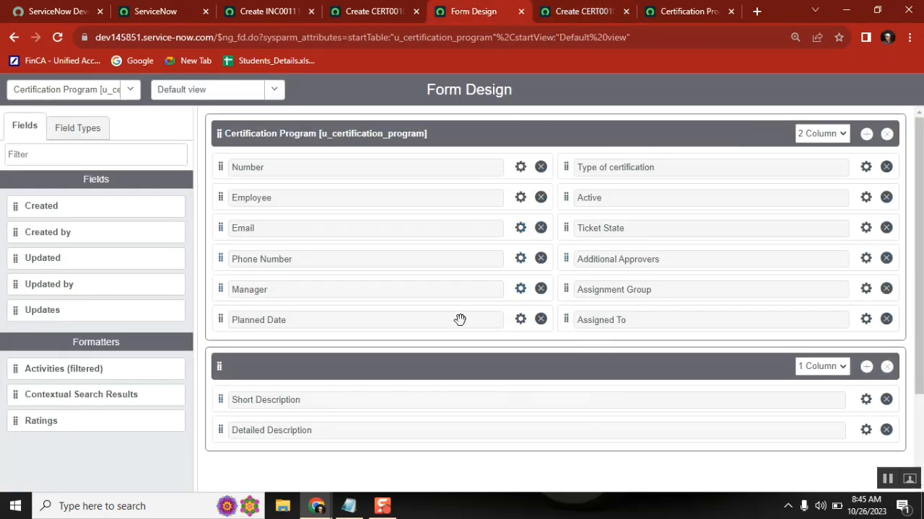
{"action": "left_click", "coordinate": [581, 11]}
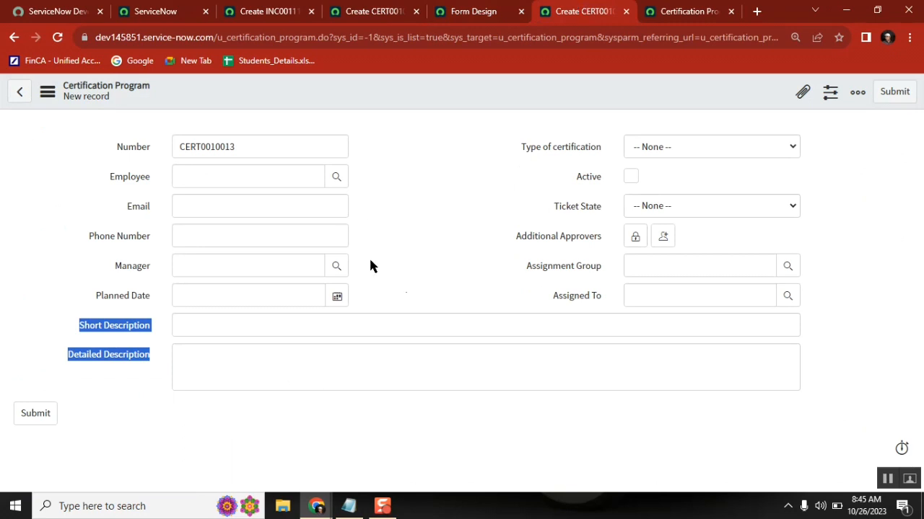
{"action": "left_click", "coordinate": [420, 229]}
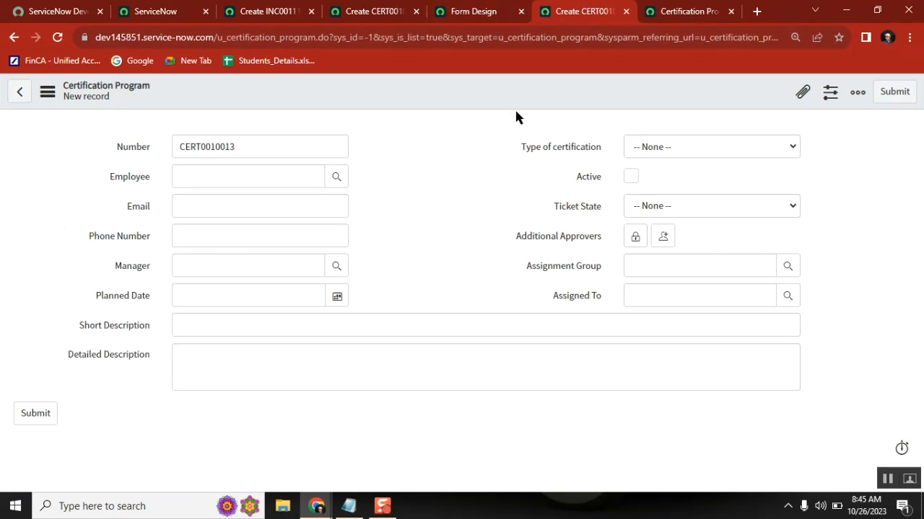
{"action": "left_click", "coordinate": [477, 12]}
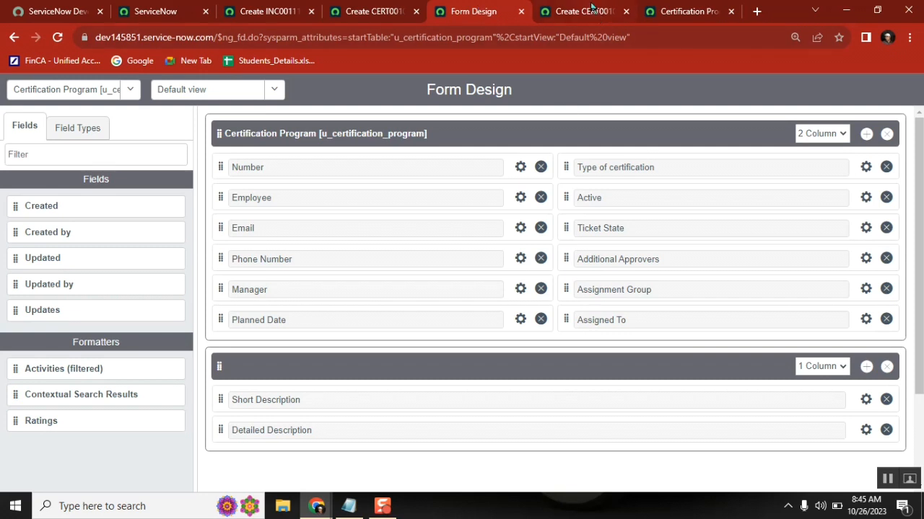
{"action": "left_click", "coordinate": [590, 8]}
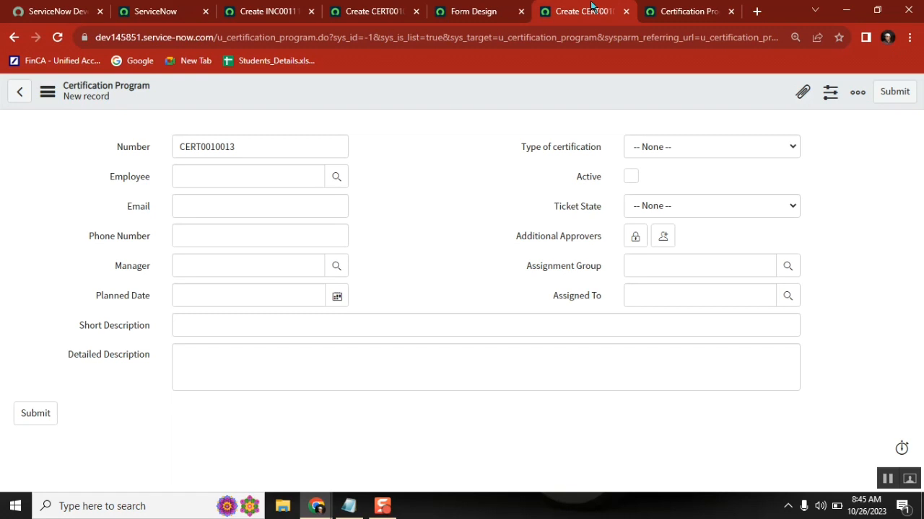
Switch to Notepad, add the line "Form Design" under the 25/10 heading, and return to the Certification Program form in Chrome.
{"action": "left_click", "coordinate": [348, 506]}
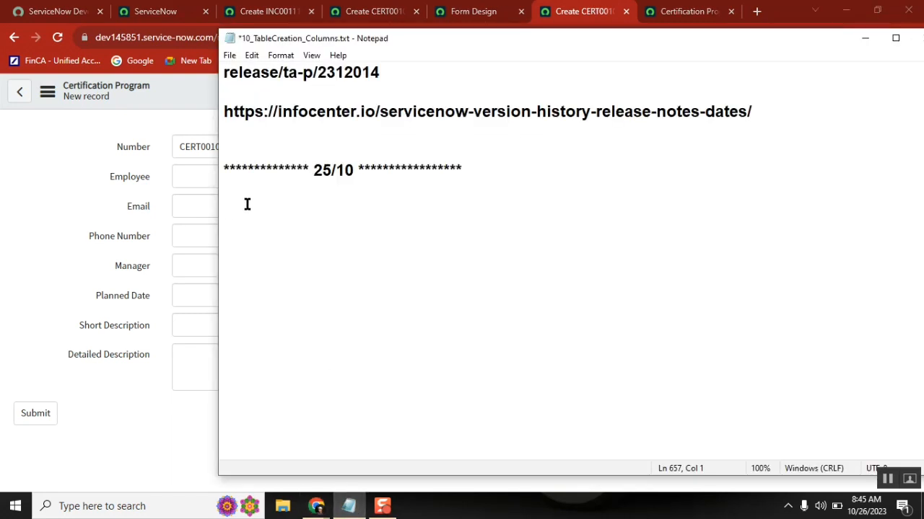
{"action": "type", "text": "Form Design"}
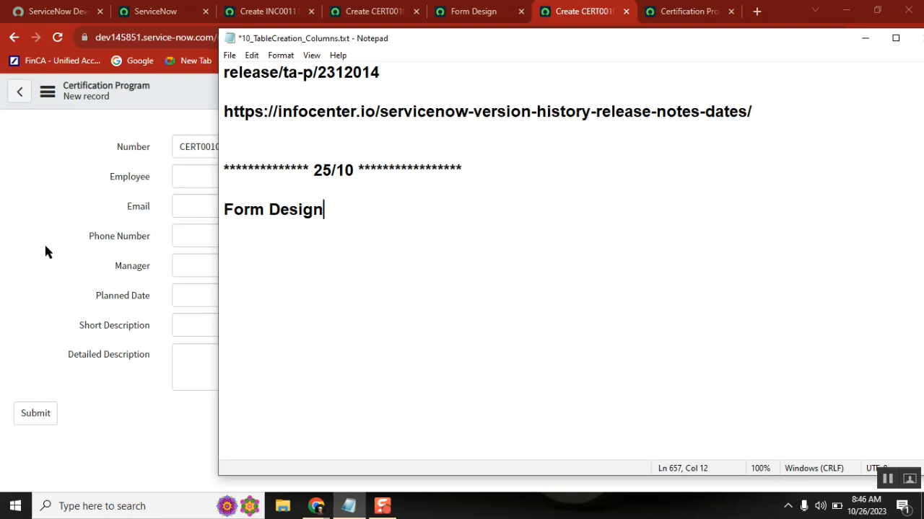
{"action": "left_click", "coordinate": [51, 165]}
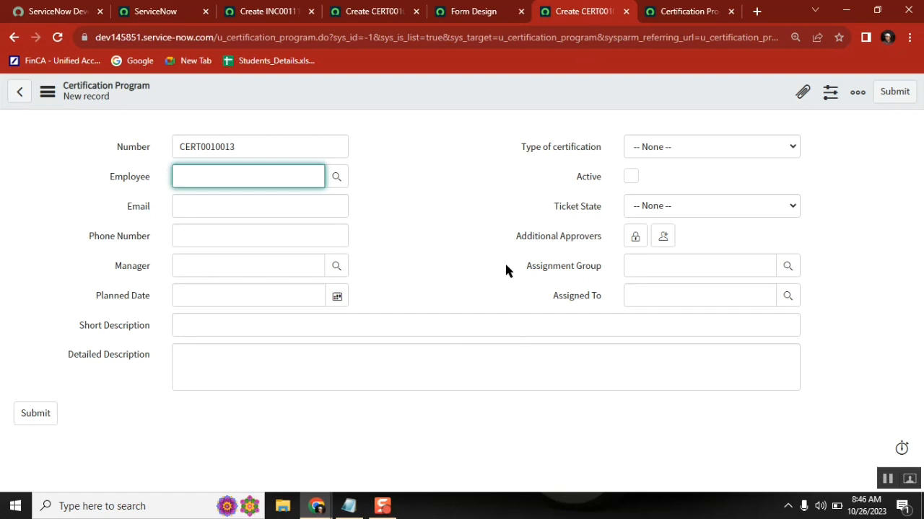
Look over the Certification Program form design against the record form once more and close the form design.
{"action": "left_click", "coordinate": [462, 11]}
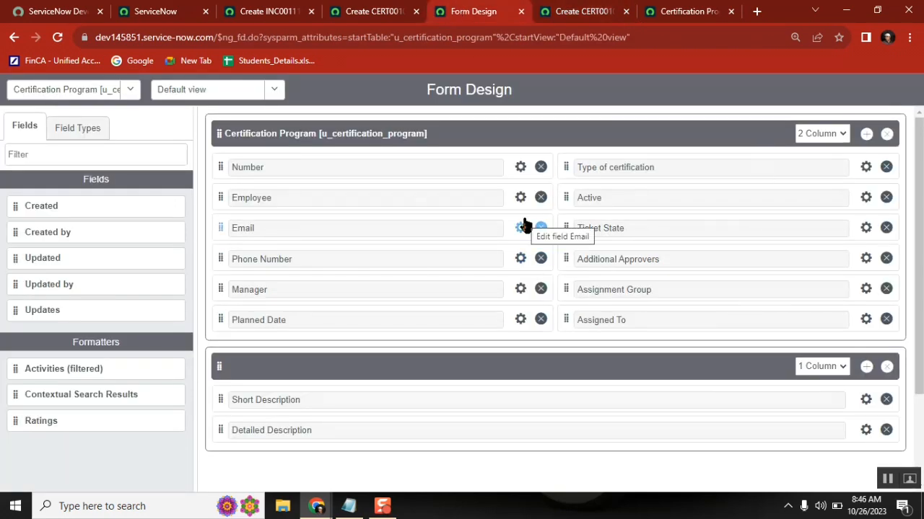
{"action": "left_click", "coordinate": [585, 11]}
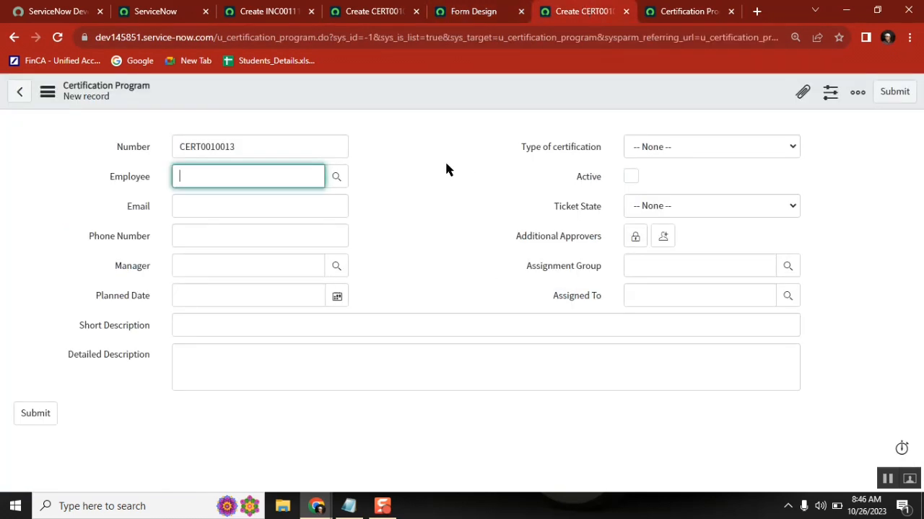
{"action": "left_click", "coordinate": [522, 11]}
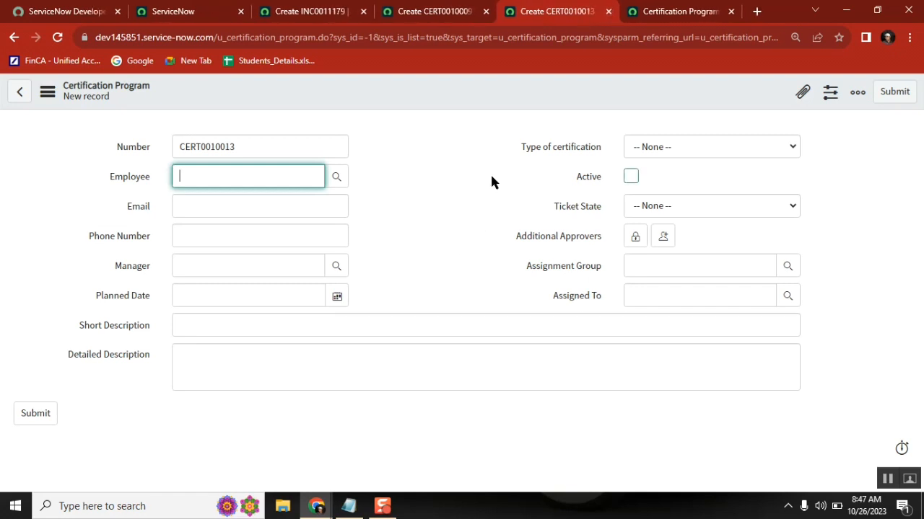
Reload the outdated CERT0010009 record form, discarding its unsaved changes, and open the Form Layout configuration for Certification Program.
{"action": "left_click", "coordinate": [442, 15]}
{"action": "left_click", "coordinate": [57, 36]}
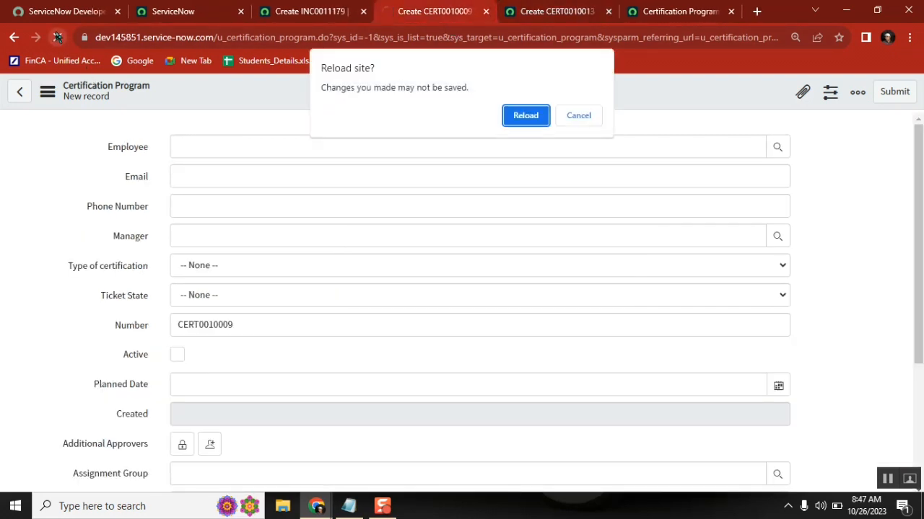
{"action": "left_click", "coordinate": [528, 117]}
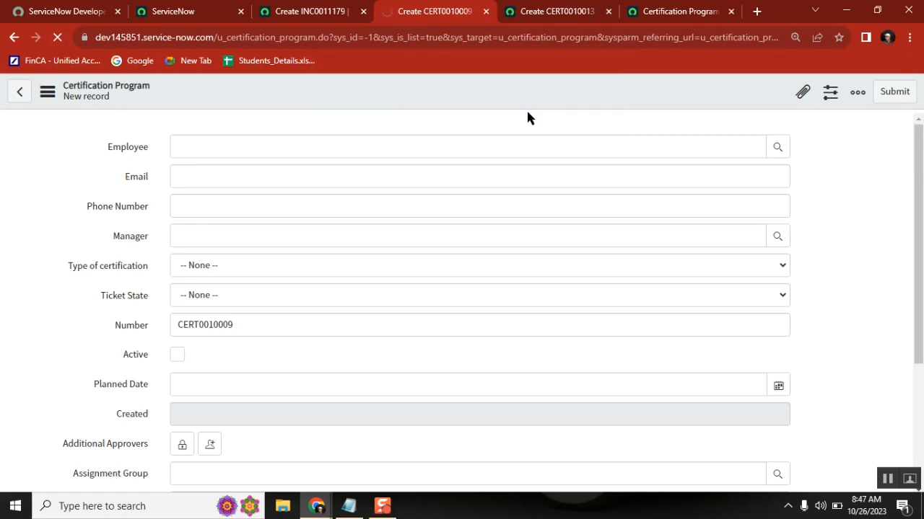
{"action": "right_click", "coordinate": [464, 93]}
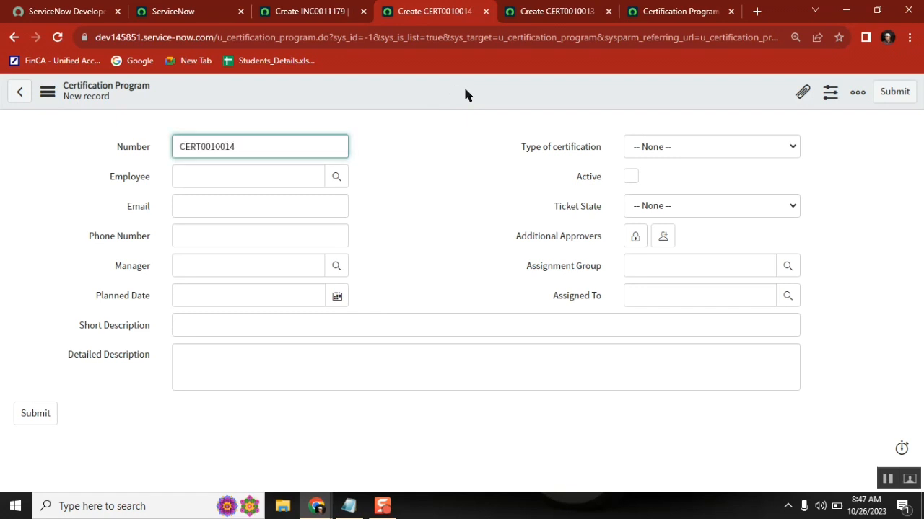
{"action": "mouse_move", "coordinate": [498, 127]}
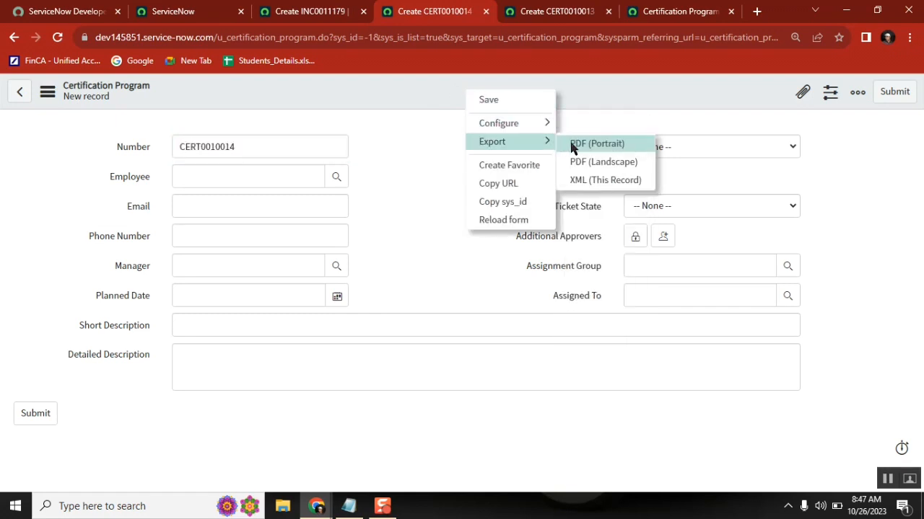
{"action": "left_click", "coordinate": [590, 144]}
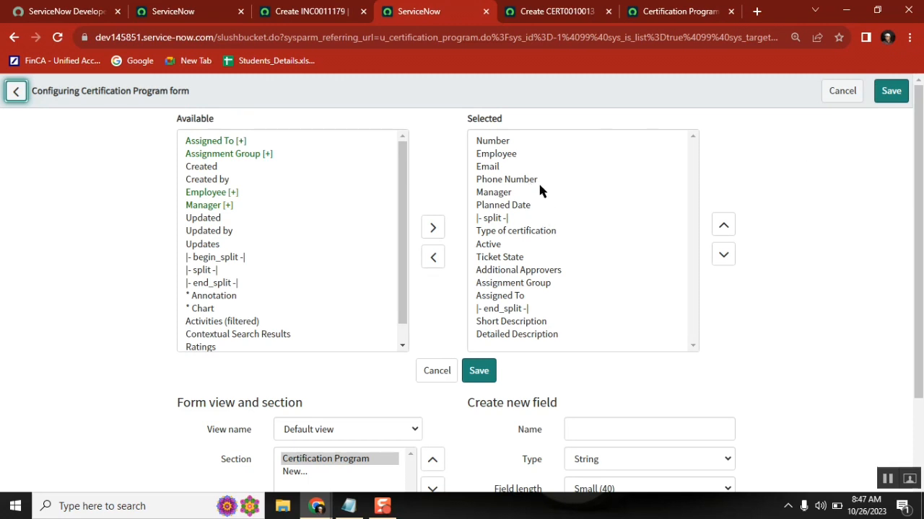
Move Type of certification into the first column of the form layout, between Manager and Planned Date.
{"action": "left_click", "coordinate": [514, 232]}
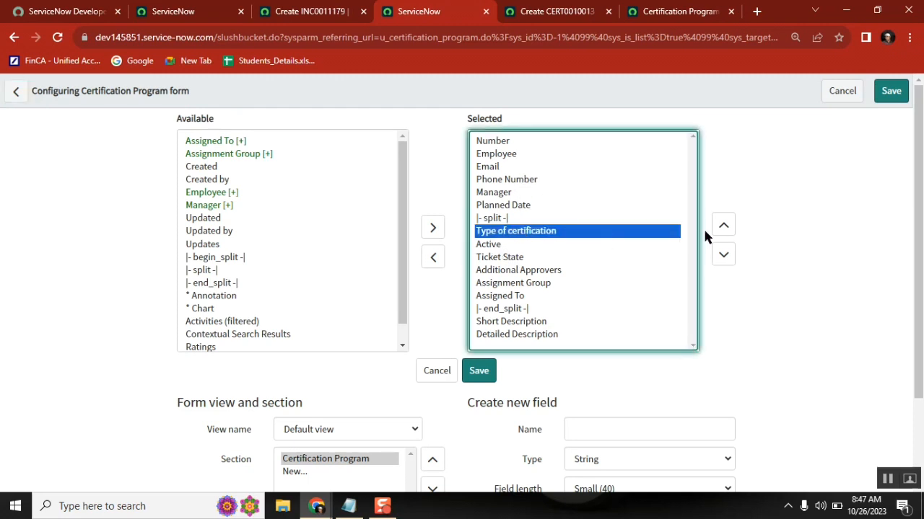
{"action": "left_click", "coordinate": [723, 225]}
{"action": "left_click", "coordinate": [723, 225]}
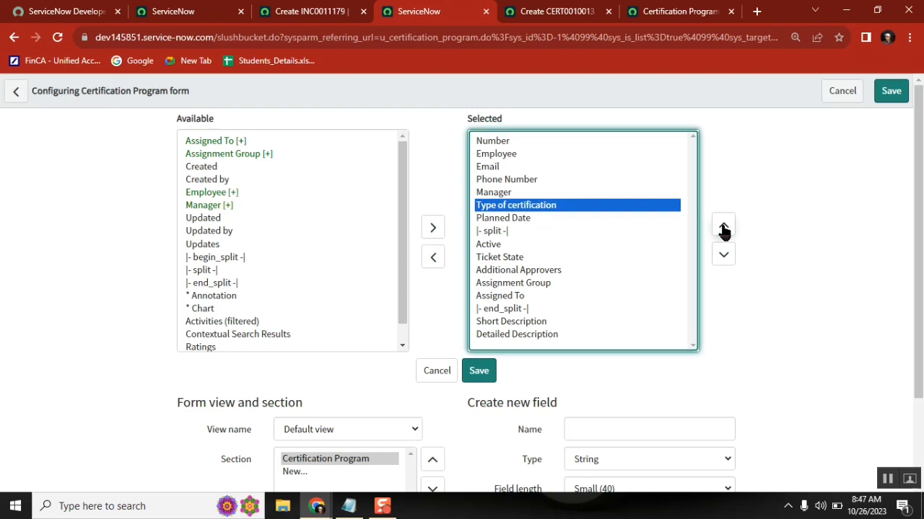
{"action": "left_click", "coordinate": [723, 226]}
{"action": "left_click", "coordinate": [723, 226]}
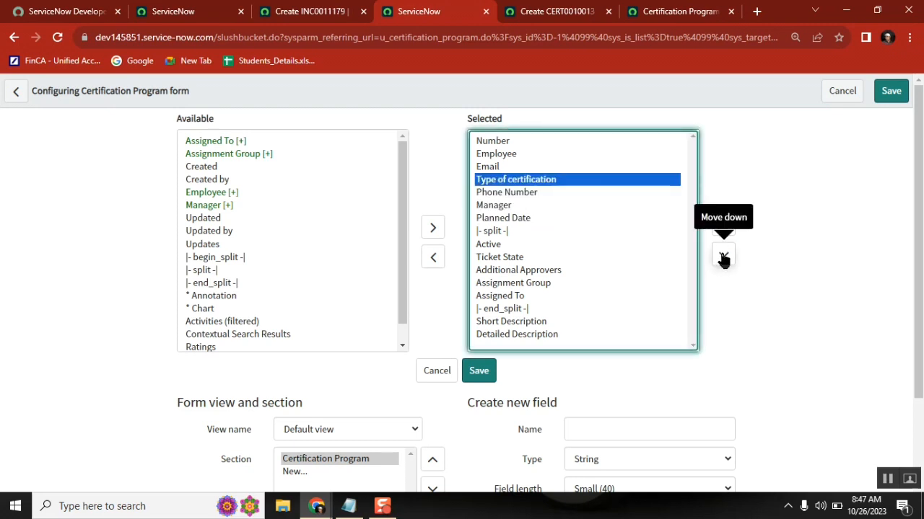
{"action": "left_click", "coordinate": [723, 255]}
{"action": "left_click", "coordinate": [723, 256]}
Move Planned Date below the column split, directly after Active, and save the form layout.
{"action": "left_click", "coordinate": [546, 218]}
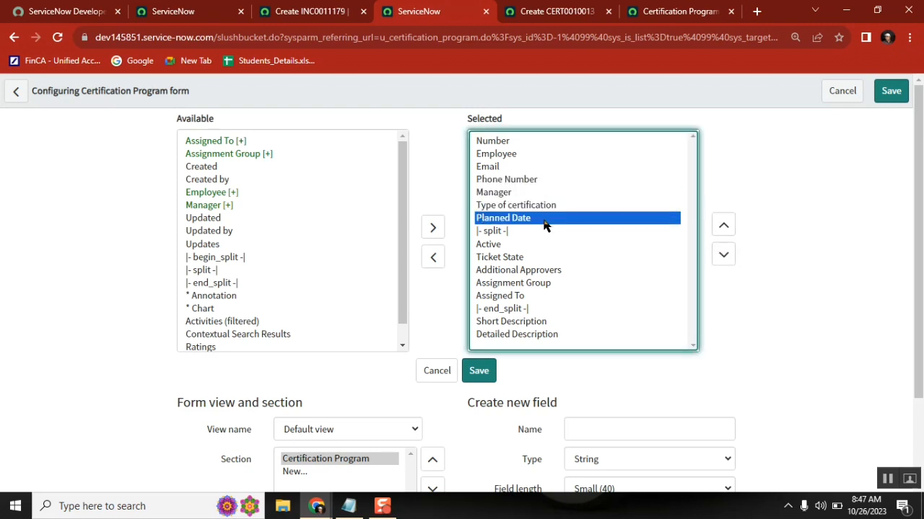
{"action": "left_click", "coordinate": [723, 256]}
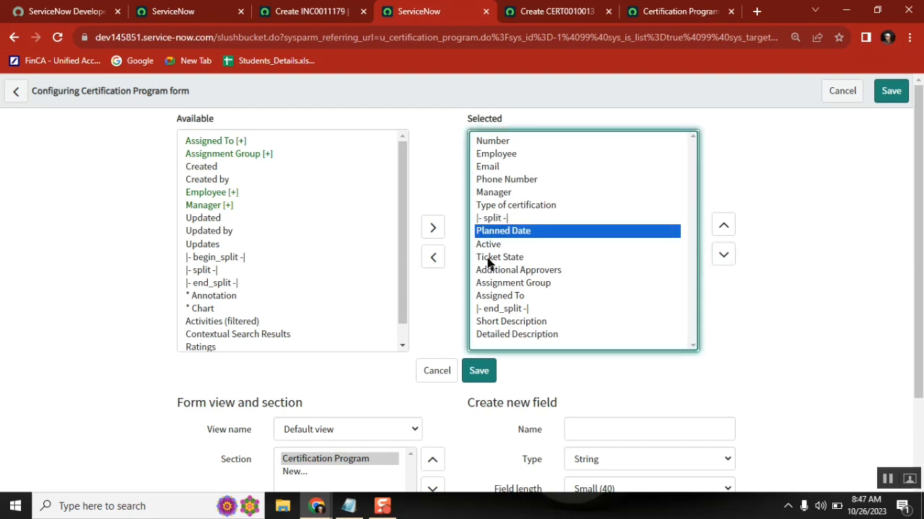
{"action": "left_click", "coordinate": [557, 11]}
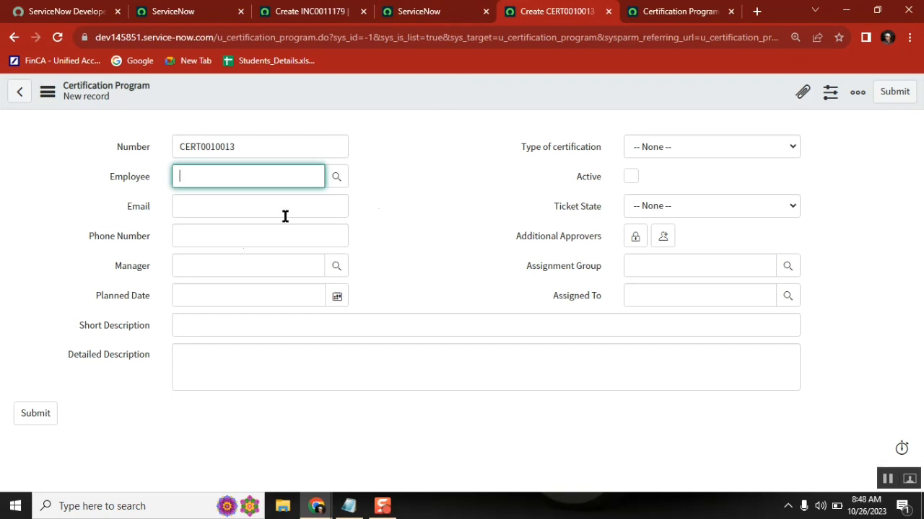
{"action": "left_click", "coordinate": [401, 11]}
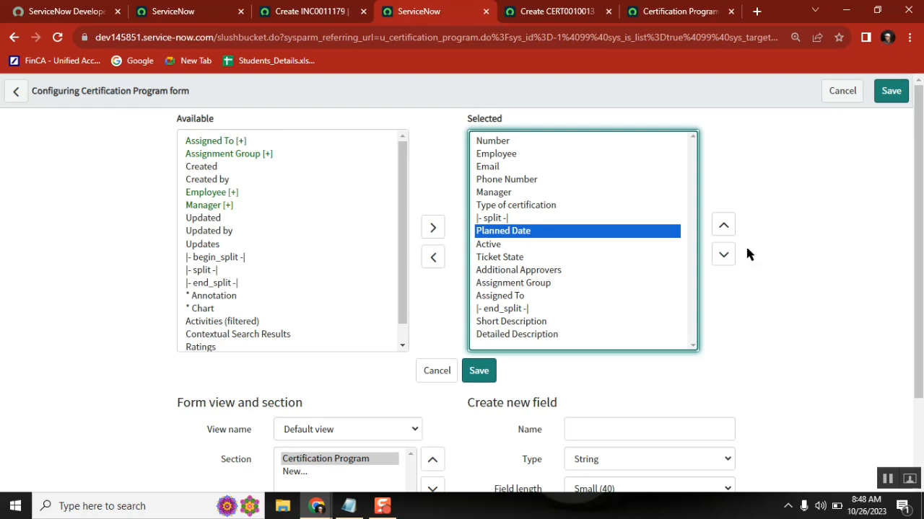
{"action": "left_click", "coordinate": [723, 256]}
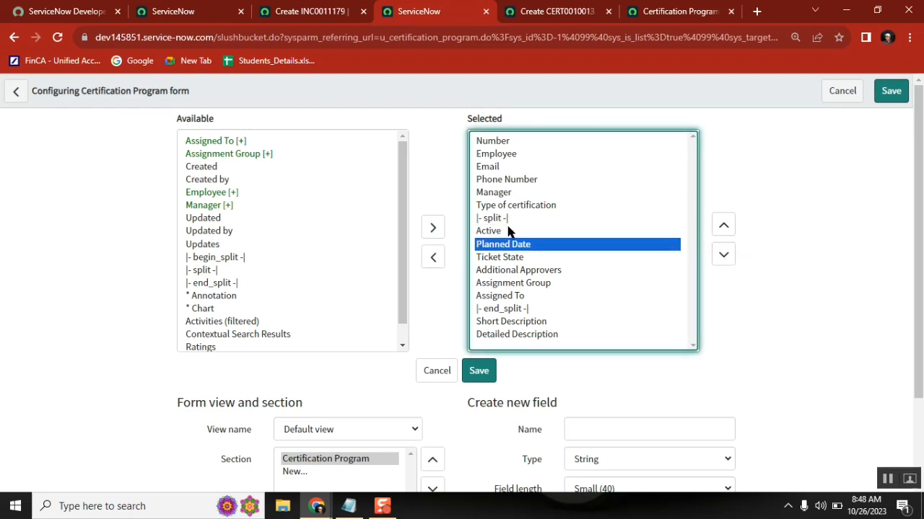
{"action": "left_click", "coordinate": [888, 99]}
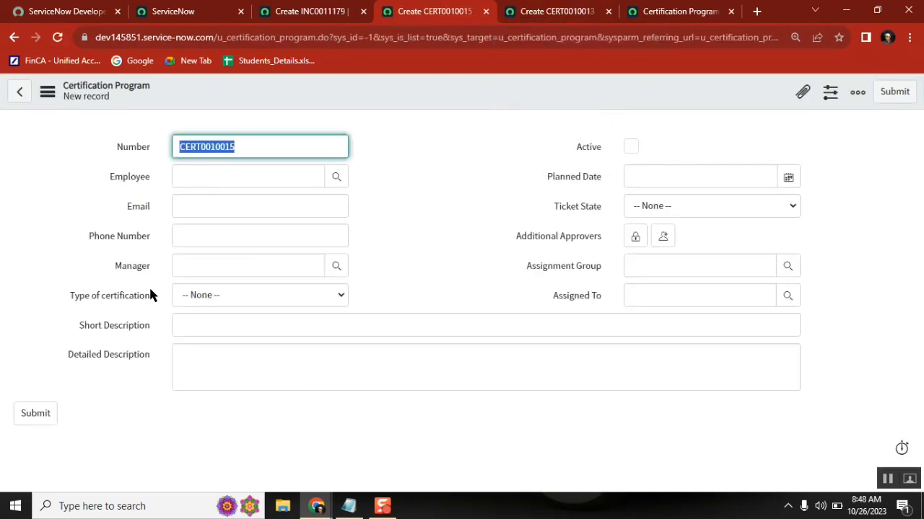
Check the placement of Type of certification, Active and Planned Date on the record form.
{"action": "double_click", "coordinate": [79, 297]}
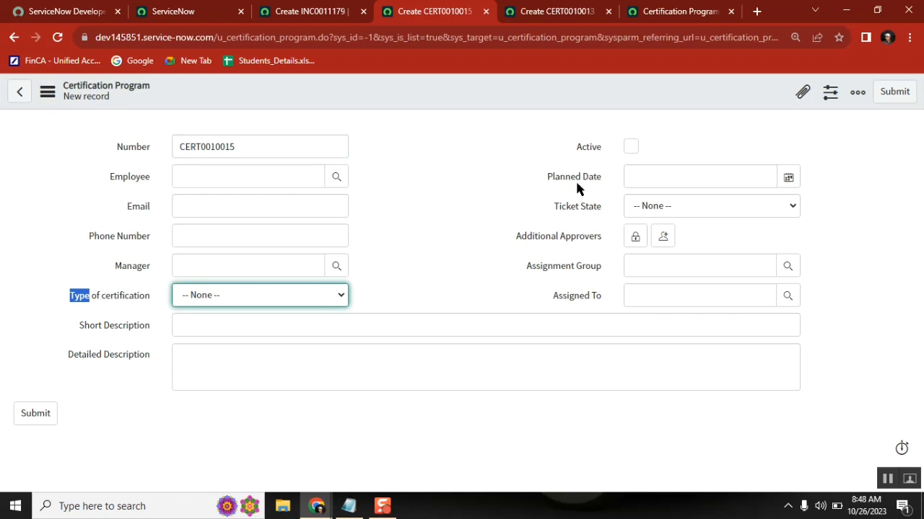
{"action": "left_click", "coordinate": [589, 143]}
{"action": "left_click", "coordinate": [676, 176]}
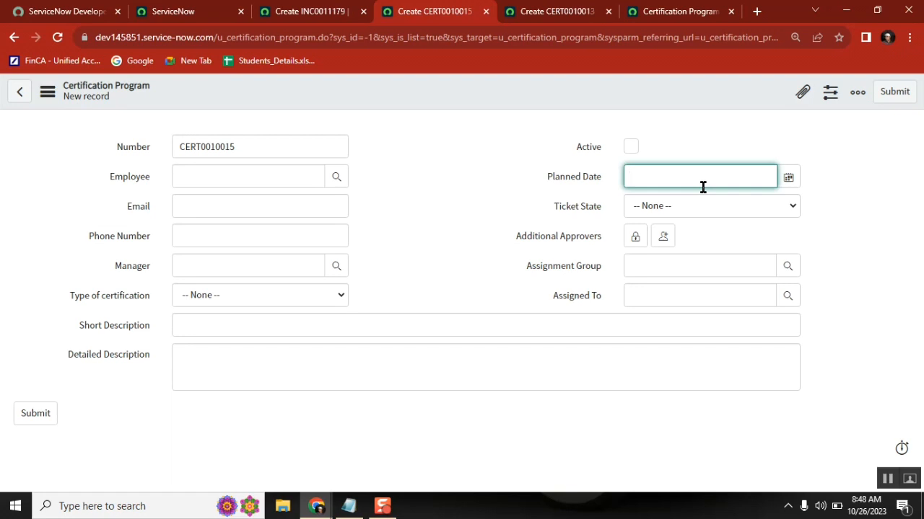
Open the form design from the record form, check the rearranged fields in both columns, and close it.
{"action": "right_click", "coordinate": [525, 86]}
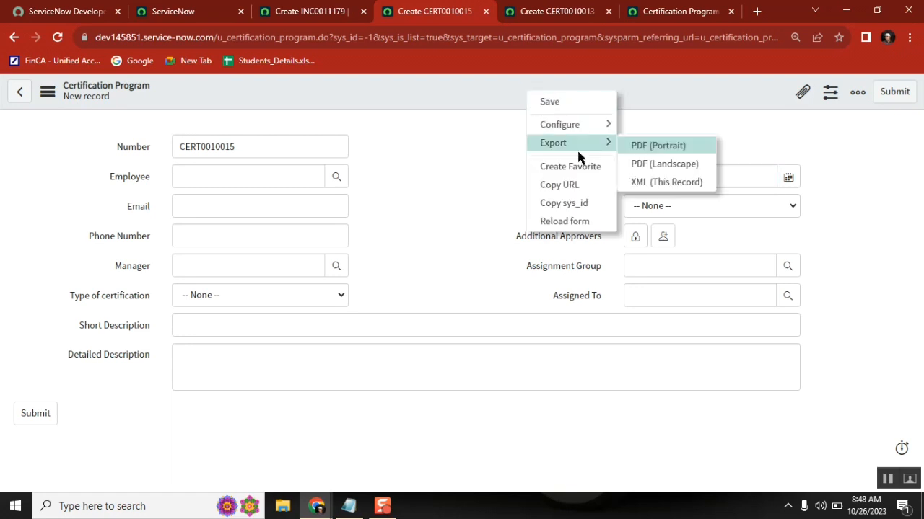
{"action": "mouse_move", "coordinate": [568, 129]}
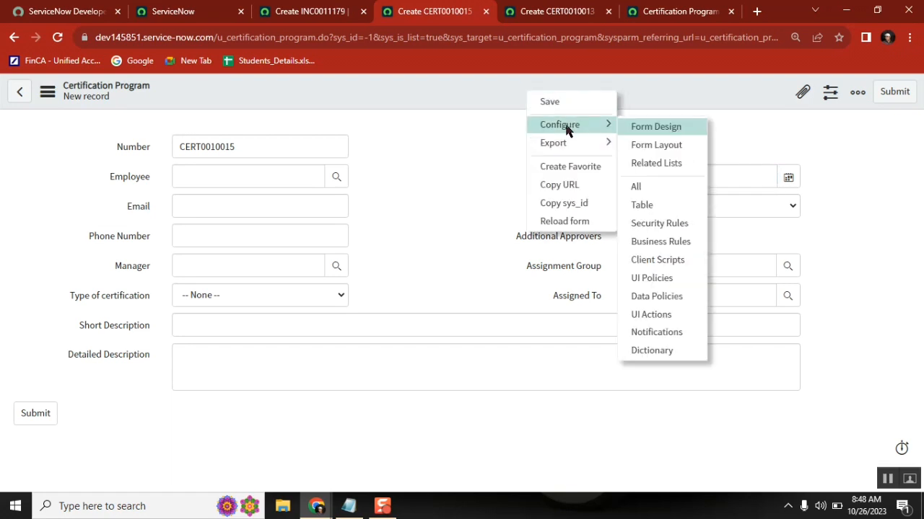
{"action": "left_click", "coordinate": [667, 136]}
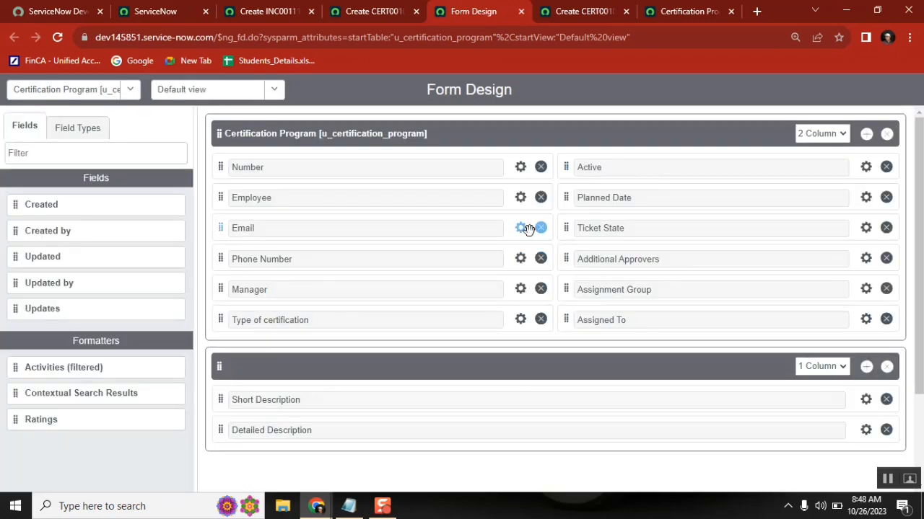
{"action": "left_click", "coordinate": [521, 11]}
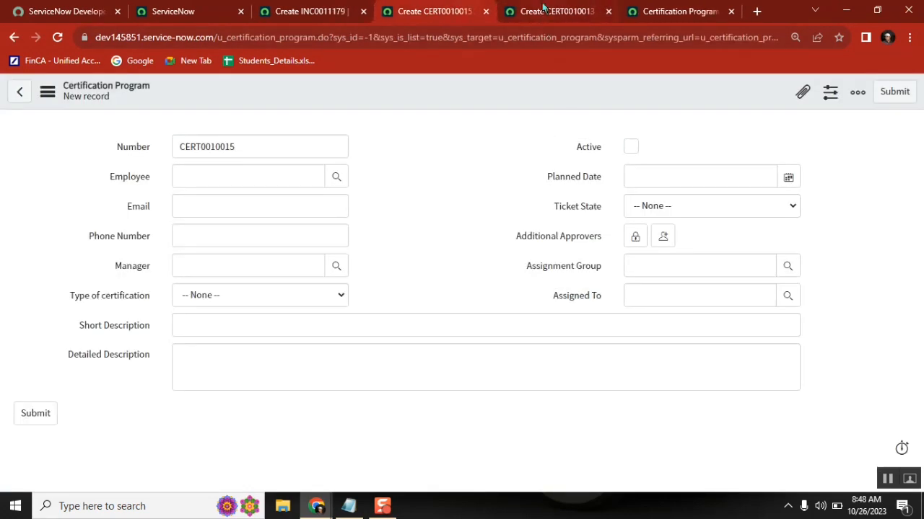
Reload the other Certification Program record form, view its configuration options, and return to the CERT0010015 form.
{"action": "left_click", "coordinate": [543, 9]}
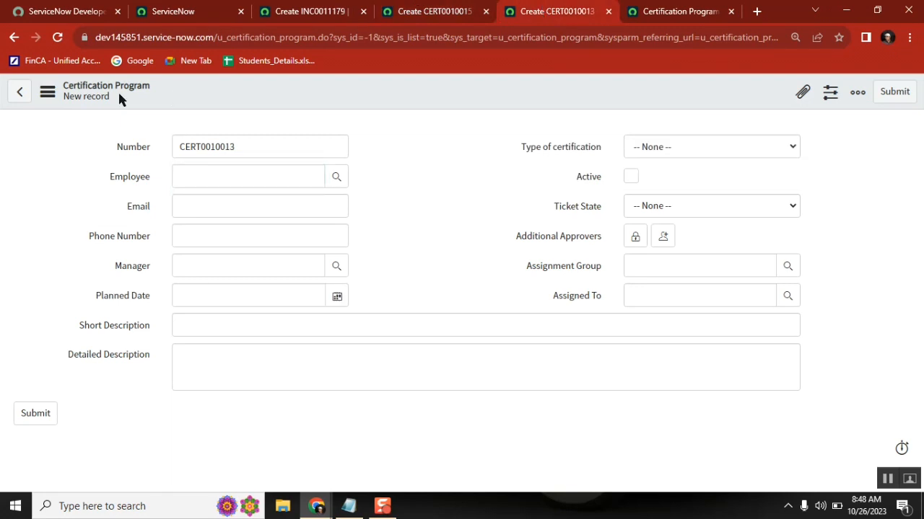
{"action": "left_click", "coordinate": [57, 37]}
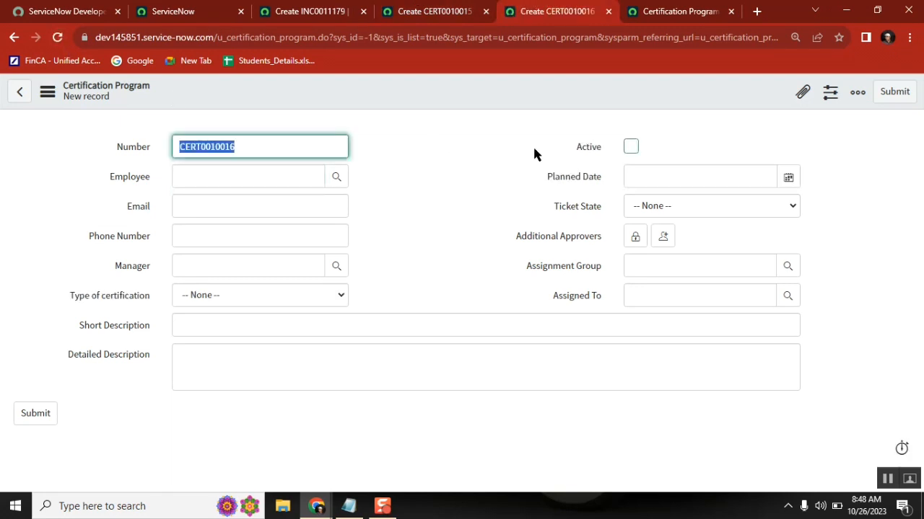
{"action": "right_click", "coordinate": [456, 87]}
{"action": "mouse_move", "coordinate": [501, 125]}
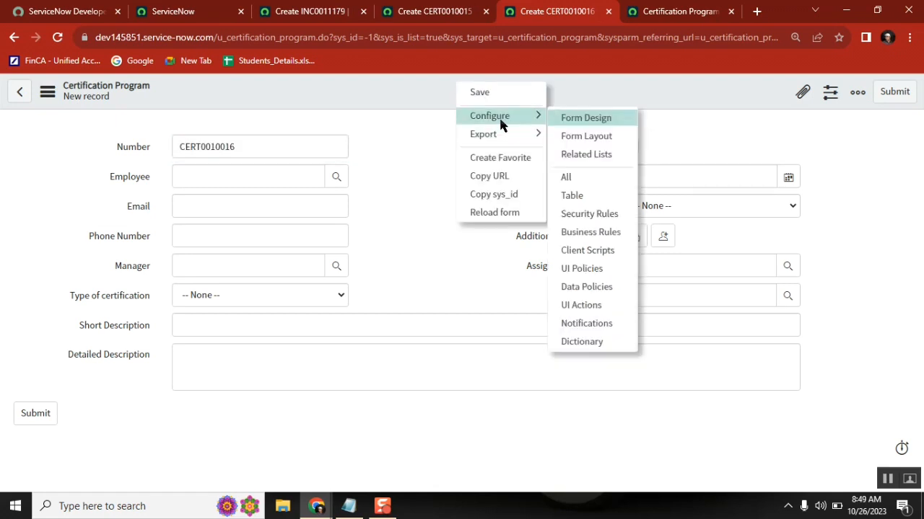
{"action": "left_click", "coordinate": [435, 16]}
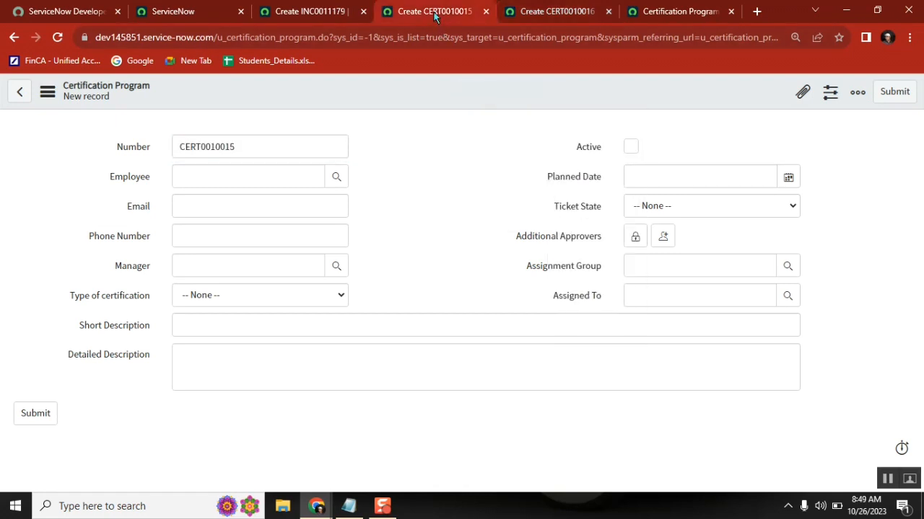
Remove the split and end_split markers from the Certification Program form layout and save it.
{"action": "right_click", "coordinate": [433, 86]}
{"action": "mouse_move", "coordinate": [475, 126]}
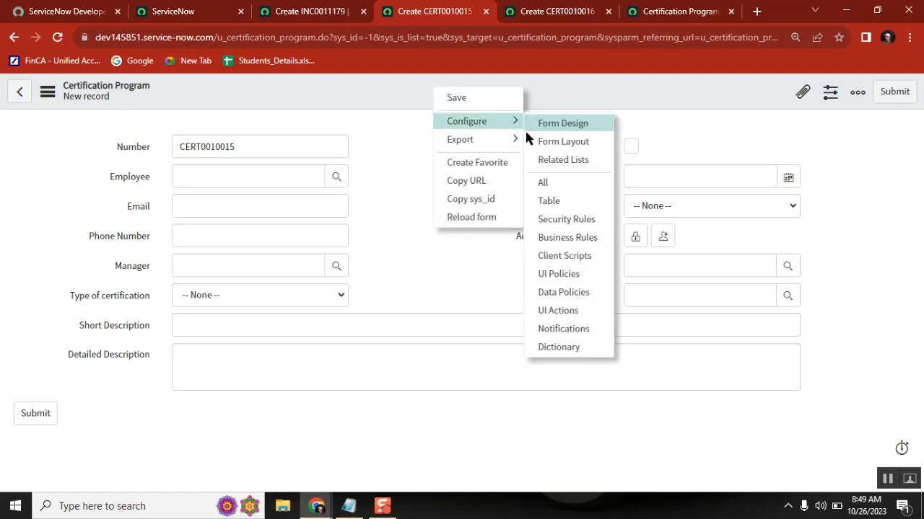
{"action": "left_click", "coordinate": [559, 142]}
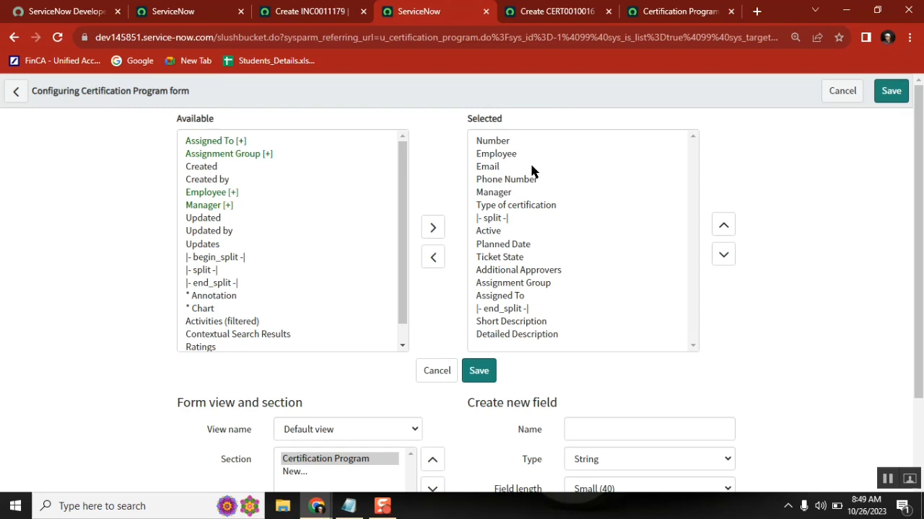
{"action": "left_click", "coordinate": [512, 217]}
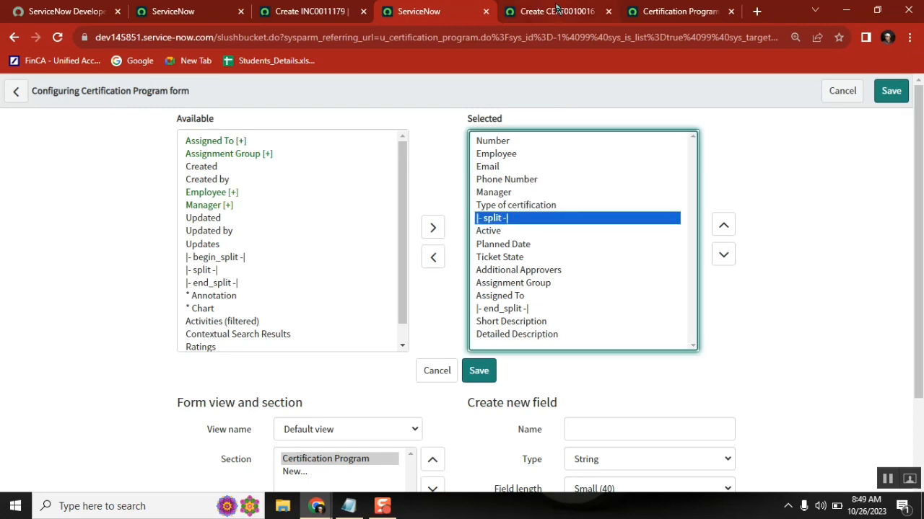
{"action": "left_click", "coordinate": [521, 15]}
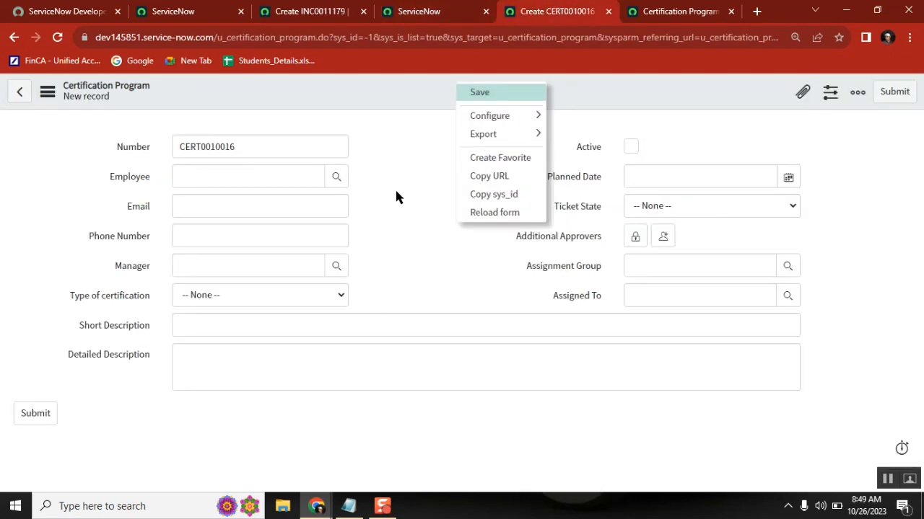
{"action": "left_click", "coordinate": [424, 11]}
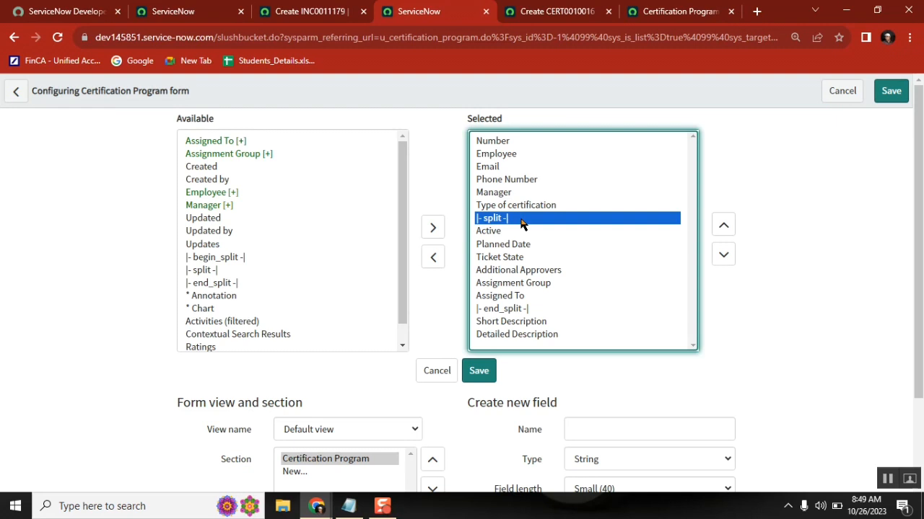
{"action": "left_click", "coordinate": [433, 258]}
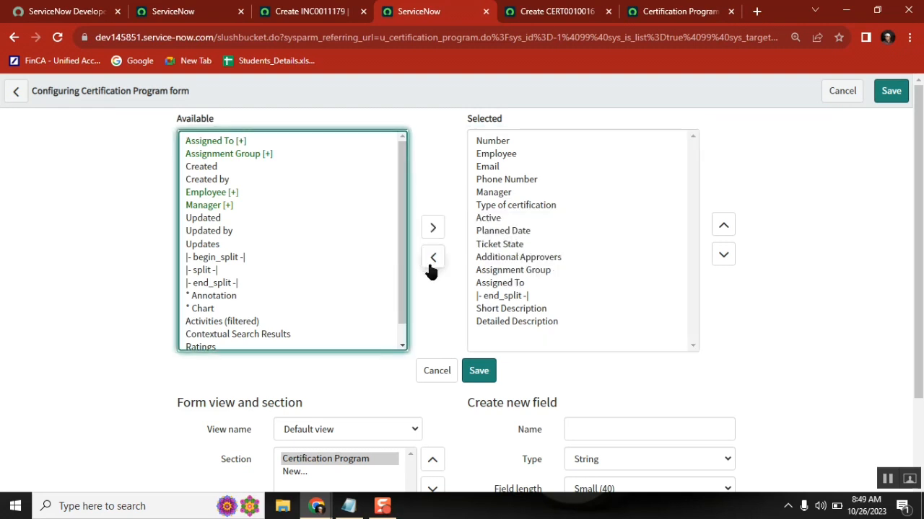
{"action": "left_click", "coordinate": [515, 297]}
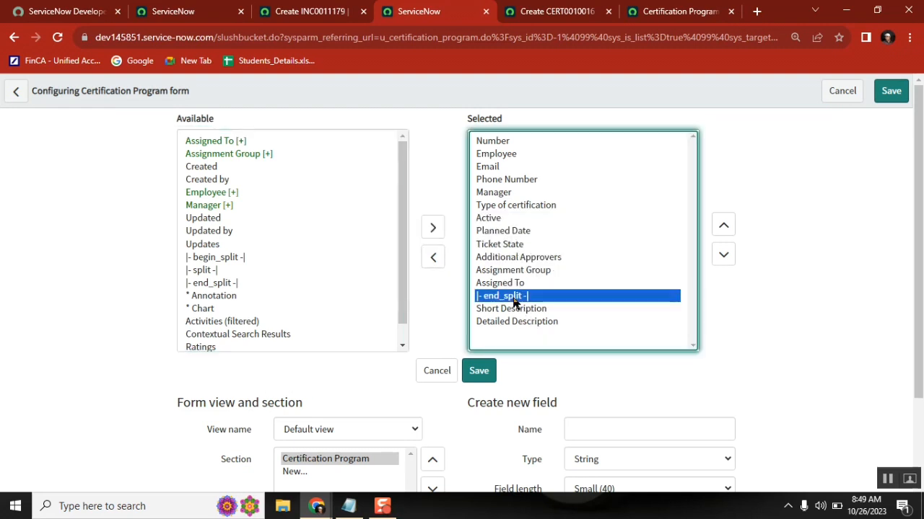
{"action": "left_click", "coordinate": [433, 259]}
{"action": "left_click", "coordinate": [891, 94]}
{"action": "left_click", "coordinate": [891, 94]}
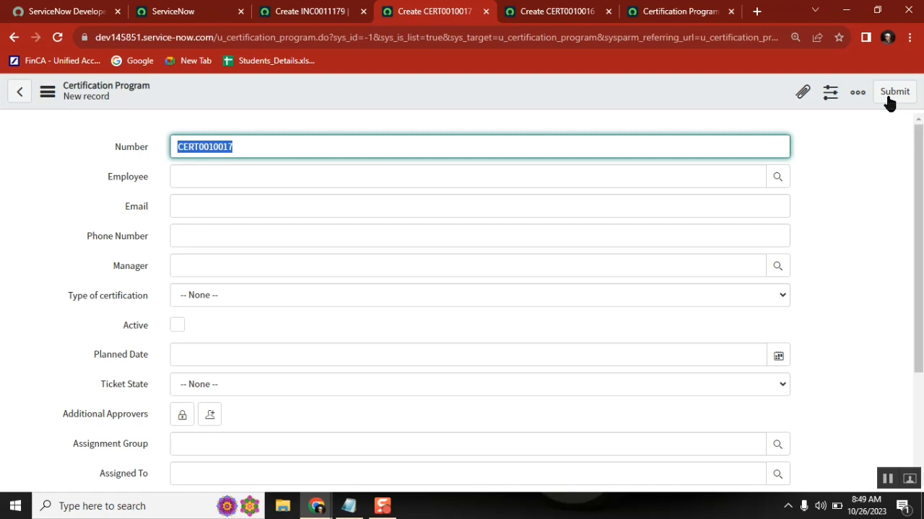
Reopen the form layout and add a split marker directly between Type of certification and Active.
{"action": "right_click", "coordinate": [478, 88]}
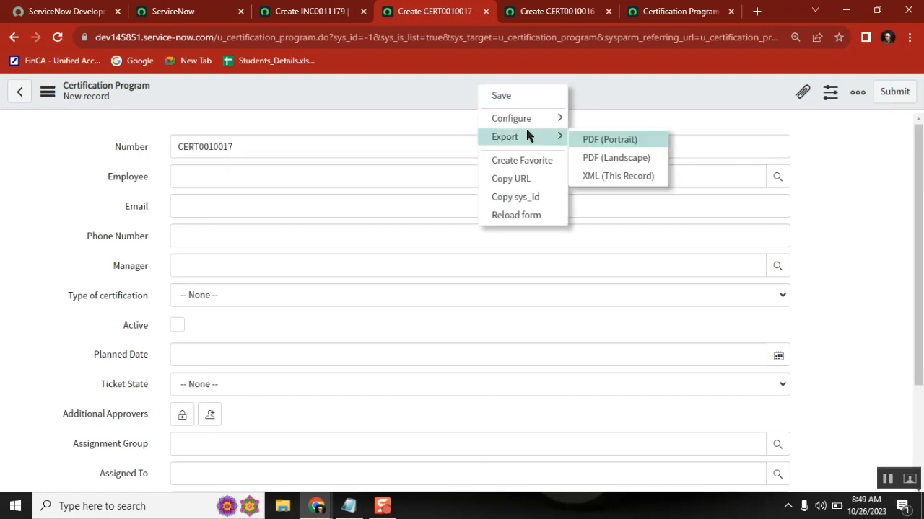
{"action": "mouse_move", "coordinate": [532, 120]}
{"action": "left_click", "coordinate": [618, 140]}
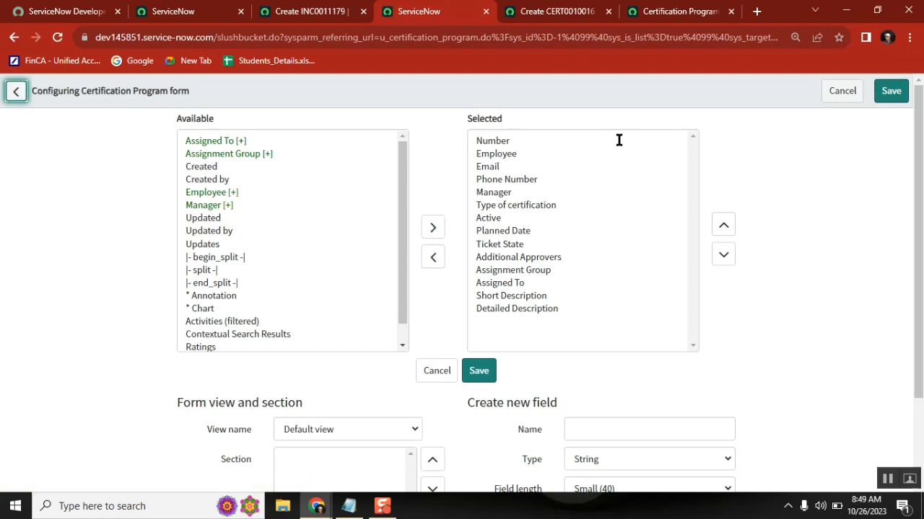
{"action": "left_click", "coordinate": [210, 269]}
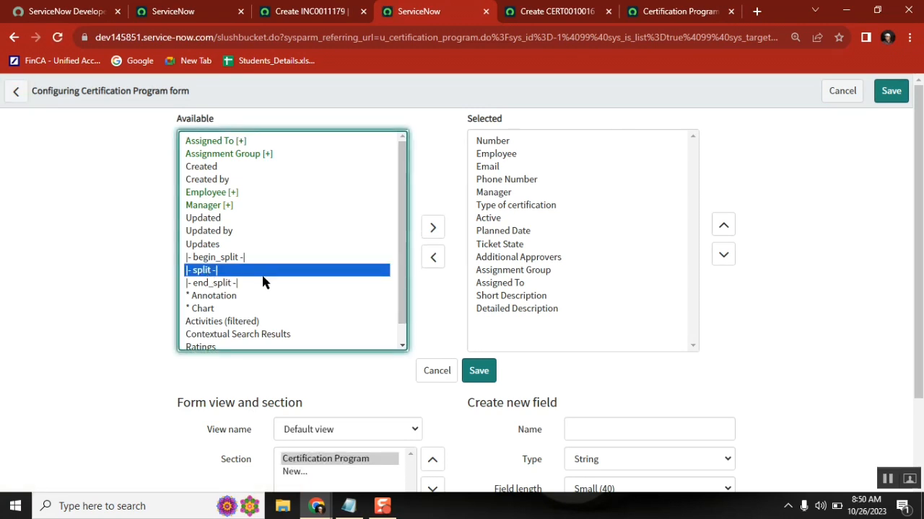
{"action": "left_click", "coordinate": [433, 228]}
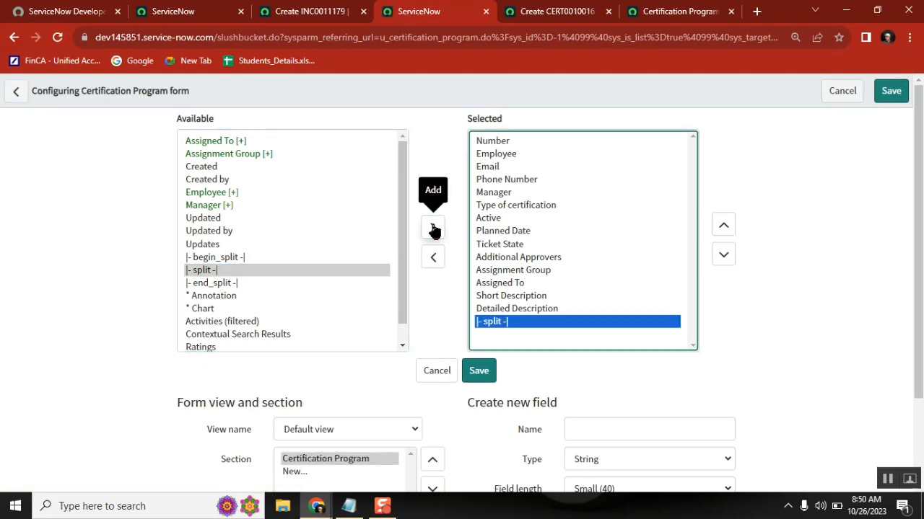
{"action": "left_click", "coordinate": [724, 225]}
{"action": "left_click", "coordinate": [723, 226]}
{"action": "left_click", "coordinate": [723, 226]}
{"action": "left_click", "coordinate": [724, 226]}
{"action": "left_click", "coordinate": [723, 226]}
{"action": "left_click", "coordinate": [724, 226]}
{"action": "left_click", "coordinate": [724, 226]}
{"action": "left_click", "coordinate": [723, 226]}
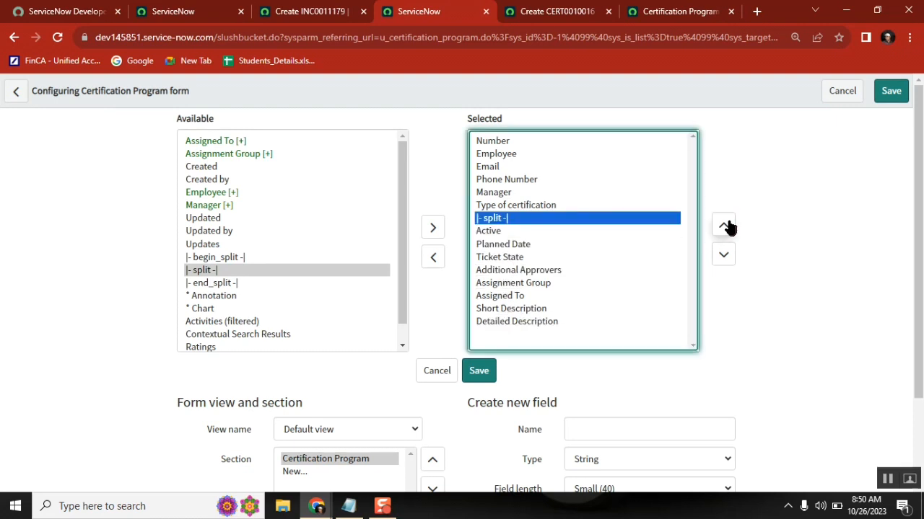
{"action": "left_click", "coordinate": [724, 226]}
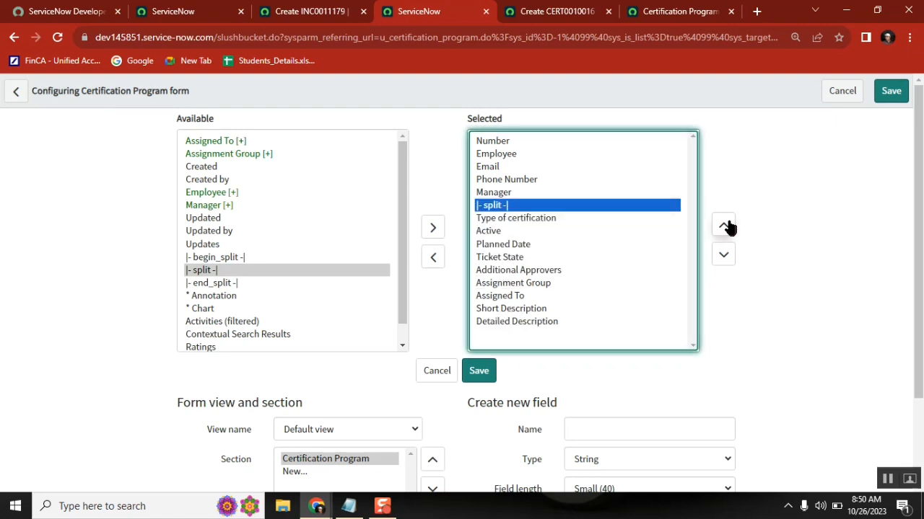
{"action": "left_click", "coordinate": [724, 255]}
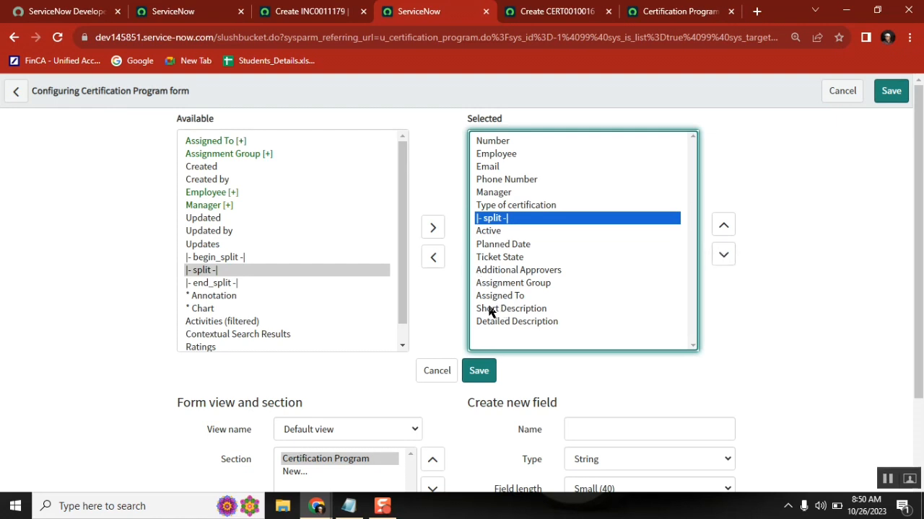
Add an end_split marker directly after Assigned To, above Short Description, and save the form layout.
{"action": "left_click", "coordinate": [214, 284]}
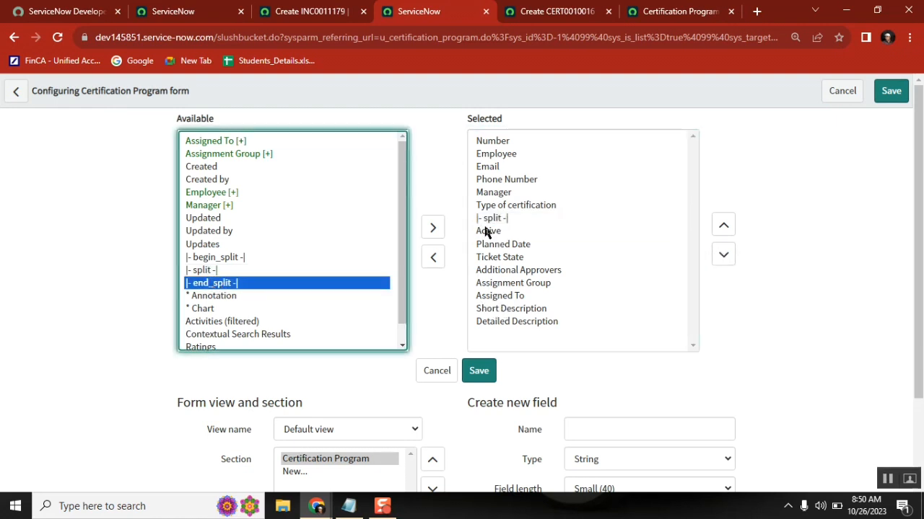
{"action": "left_click", "coordinate": [432, 228]}
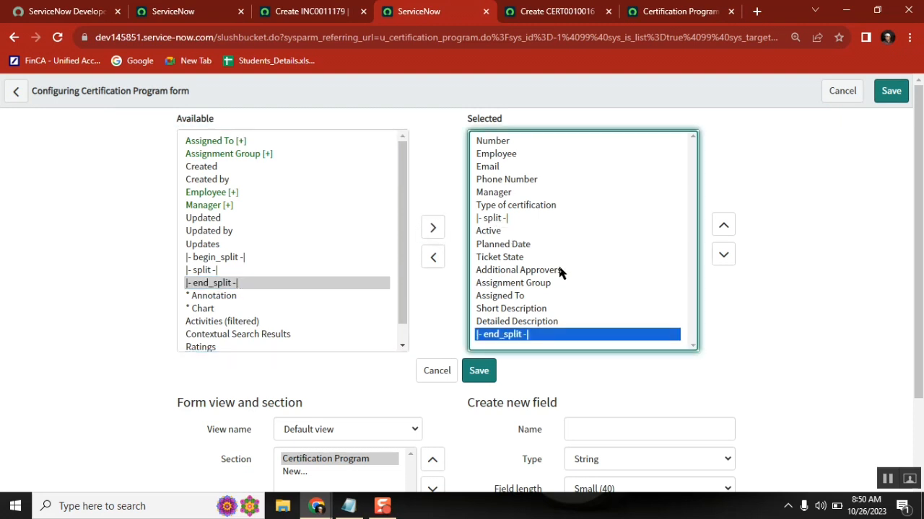
{"action": "left_click", "coordinate": [722, 231]}
{"action": "left_click", "coordinate": [722, 230]}
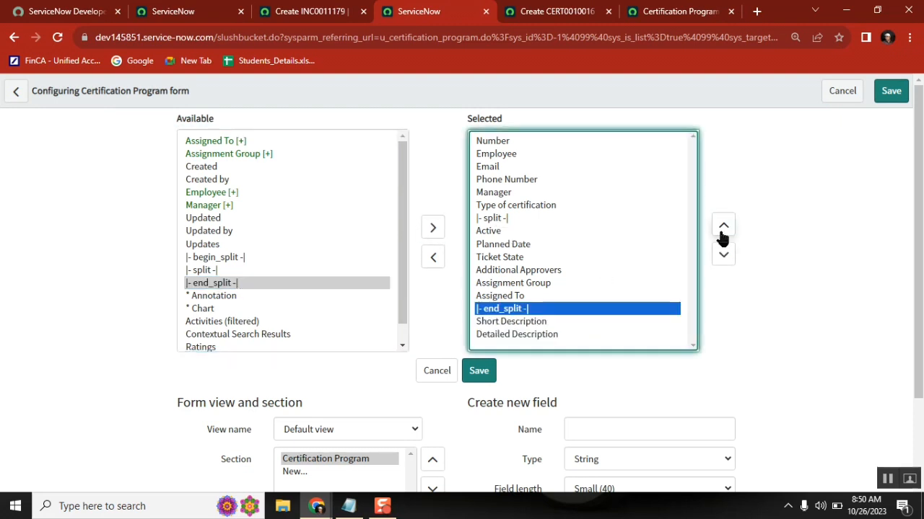
{"action": "left_click", "coordinate": [891, 93]}
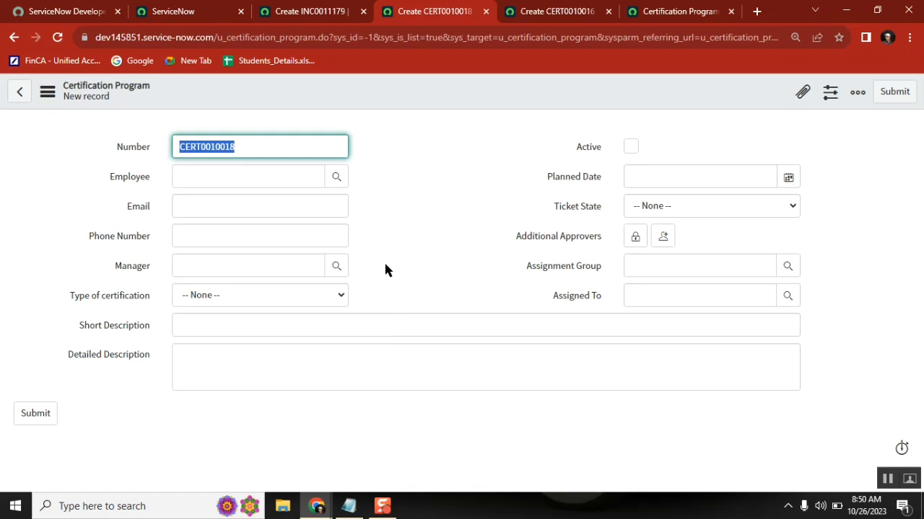
Open the form design from the record form and check the two-column section and the one-column section below it.
{"action": "right_click", "coordinate": [466, 88]}
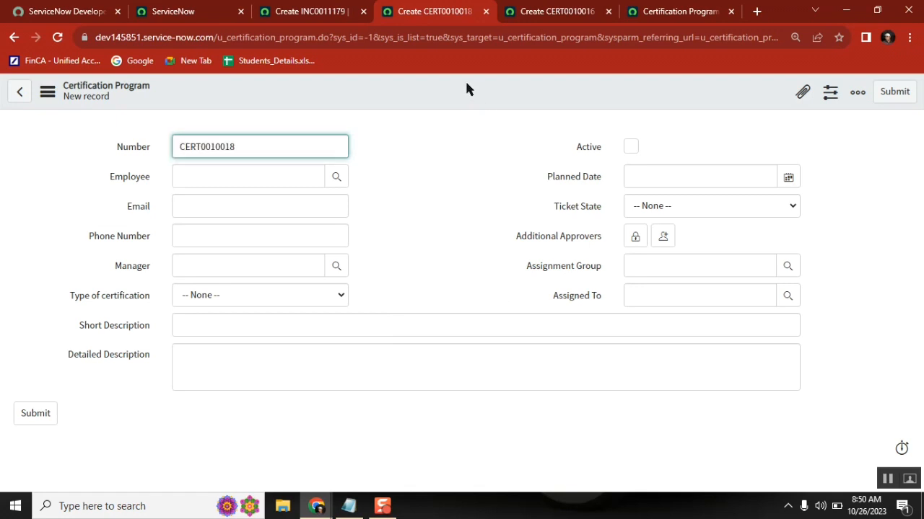
{"action": "mouse_move", "coordinate": [540, 122]}
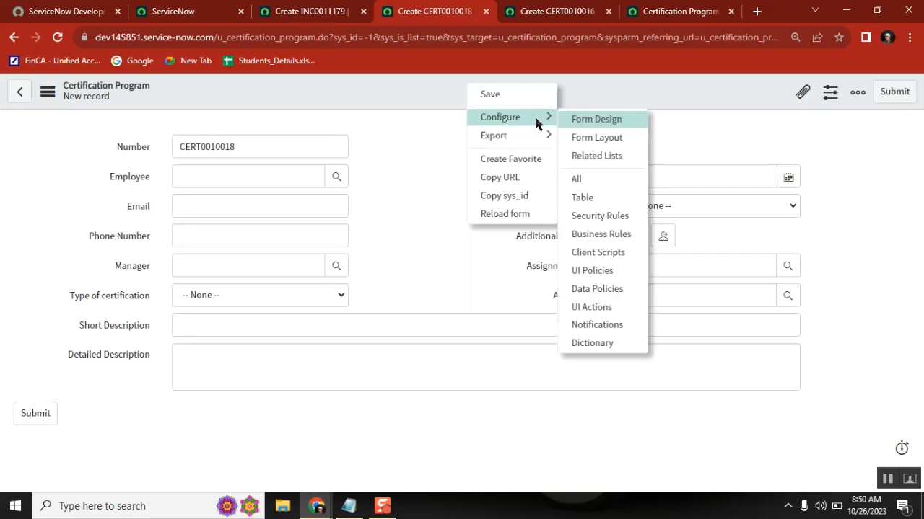
{"action": "left_click", "coordinate": [599, 119]}
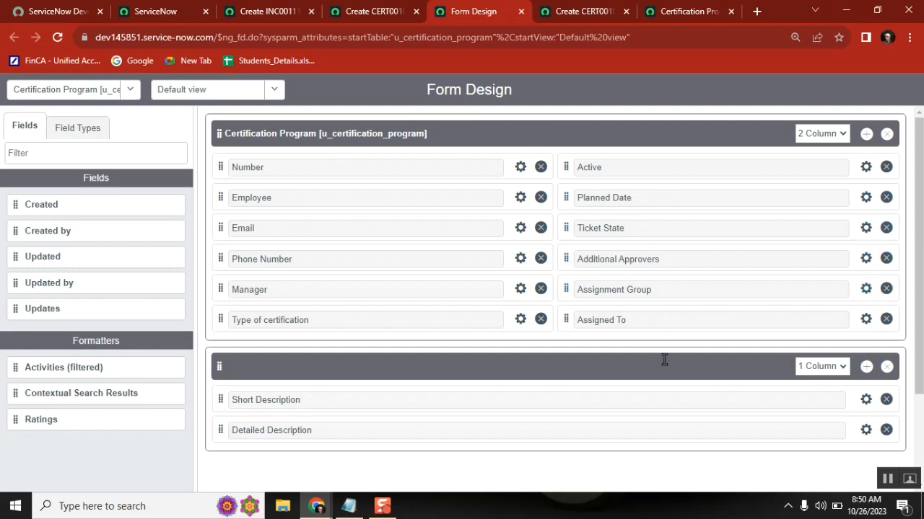
From the CERT0010016 form, open the form layout, move Ticket State above Planned Date, and save.
{"action": "left_click", "coordinate": [578, 11]}
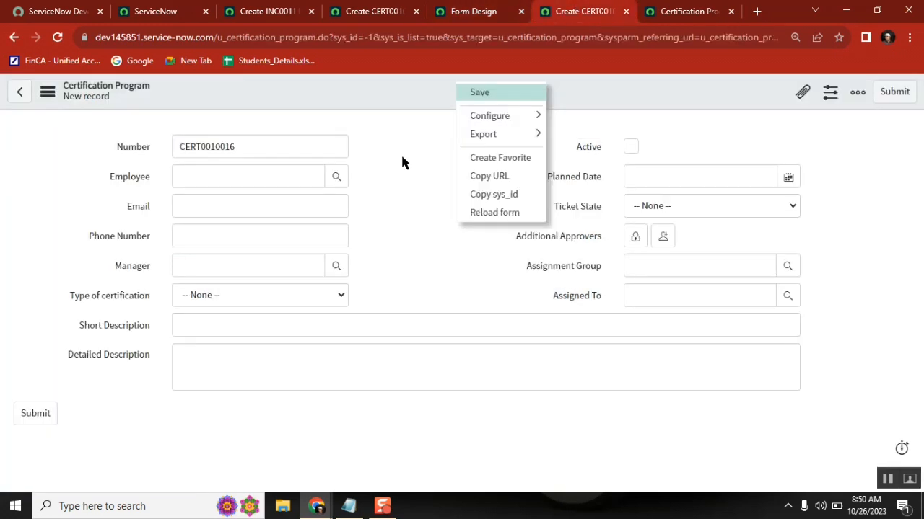
{"action": "mouse_move", "coordinate": [486, 118]}
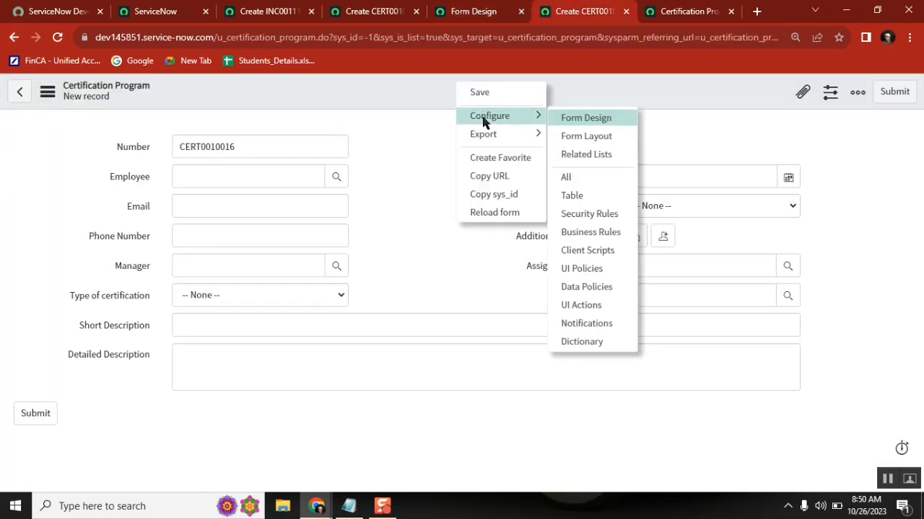
{"action": "left_click", "coordinate": [607, 137]}
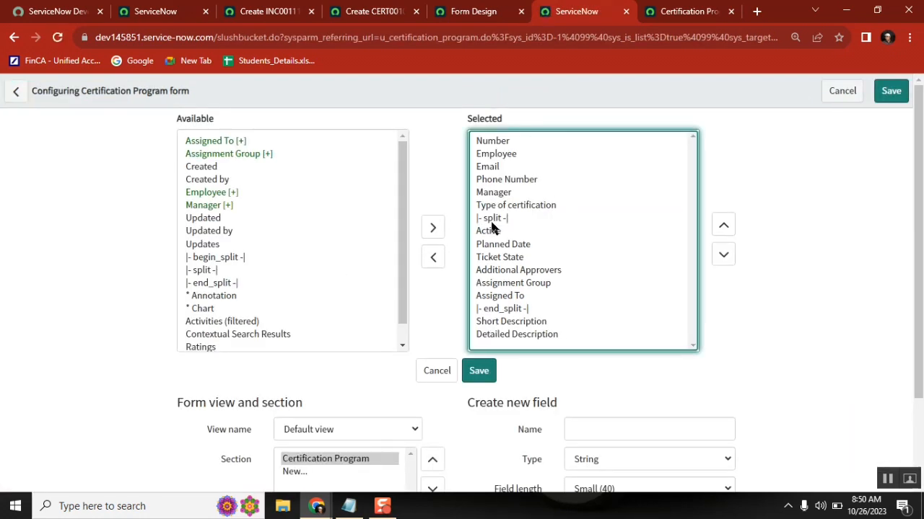
{"action": "left_click", "coordinate": [505, 219]}
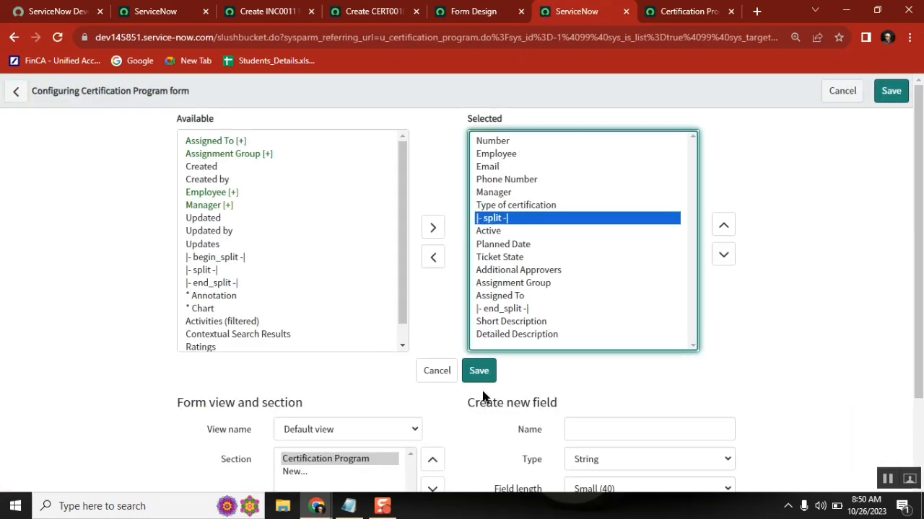
{"action": "left_click", "coordinate": [517, 298]}
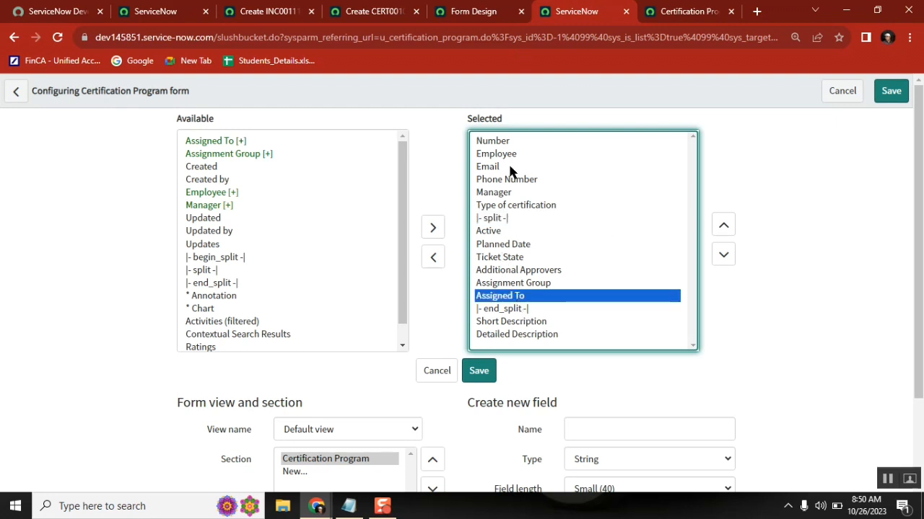
{"action": "left_click", "coordinate": [512, 258]}
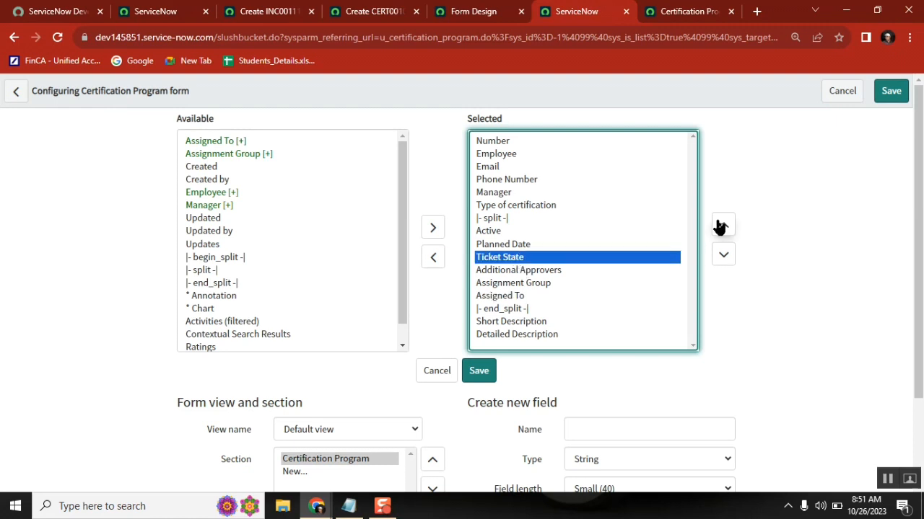
{"action": "left_click", "coordinate": [721, 226]}
{"action": "left_click", "coordinate": [892, 92]}
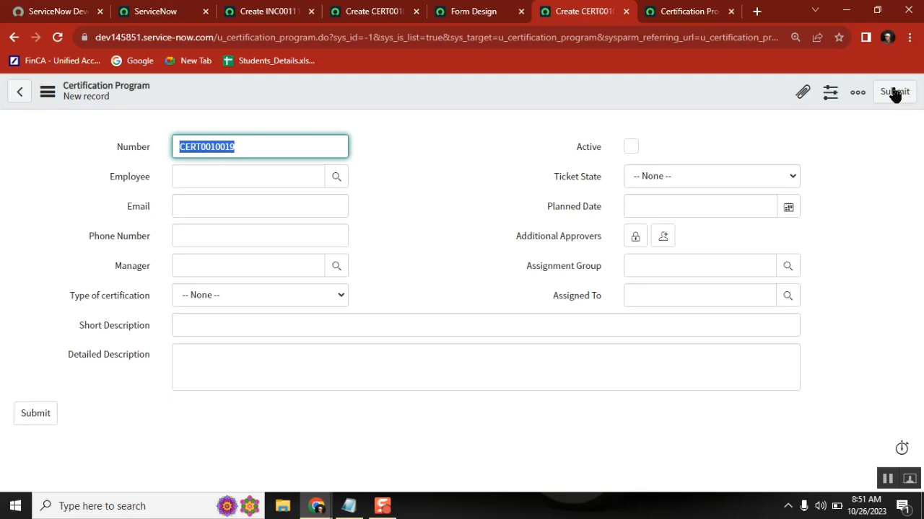
Switch to the Notepad notes and add the line "Form Layout" below "Form Design".
{"action": "left_click", "coordinate": [349, 507]}
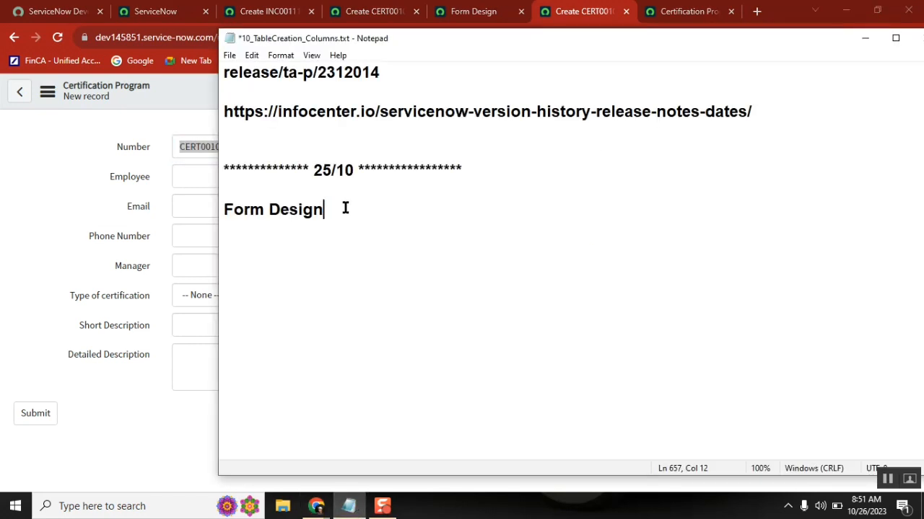
{"action": "key", "text": "Return"}
{"action": "type", "text": "Form "}
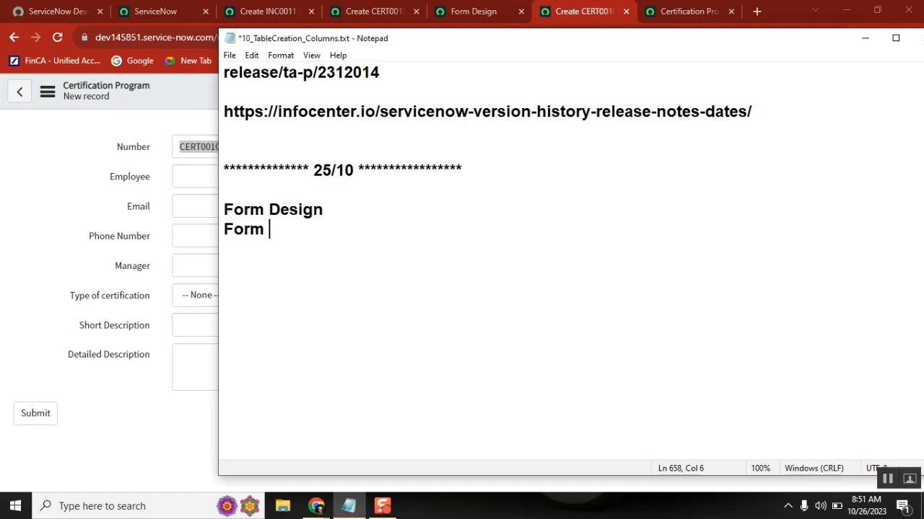
{"action": "type", "text": "Layout"}
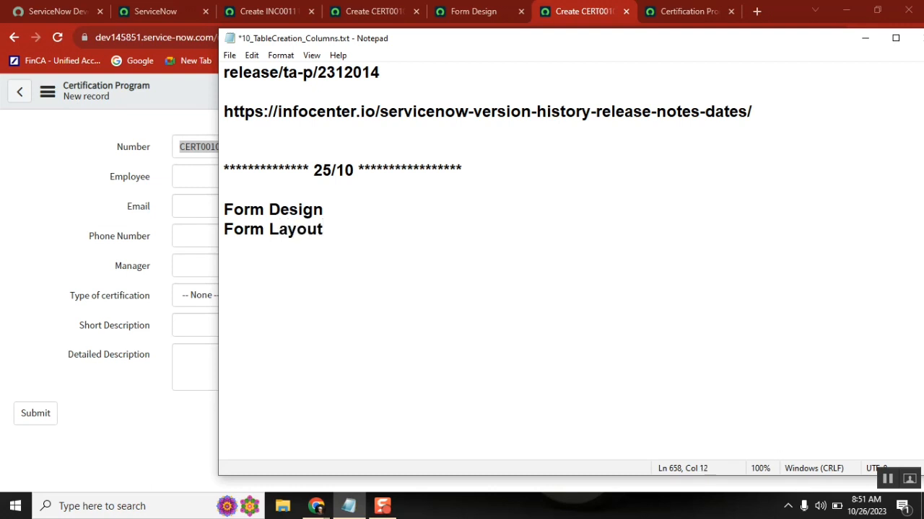
Return to the Certification Program record form in the browser and review its Email, Type of certification and Short Description fields.
{"action": "left_click", "coordinate": [132, 207]}
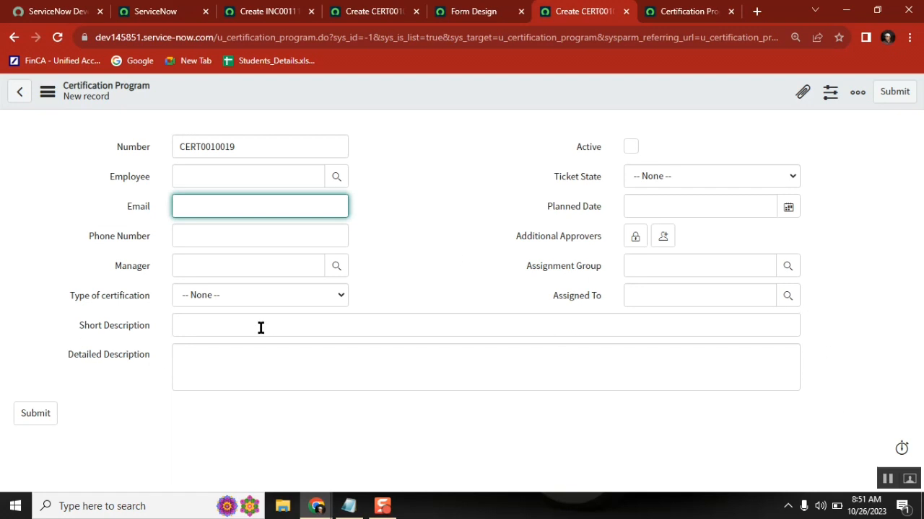
{"action": "double_click", "coordinate": [107, 307]}
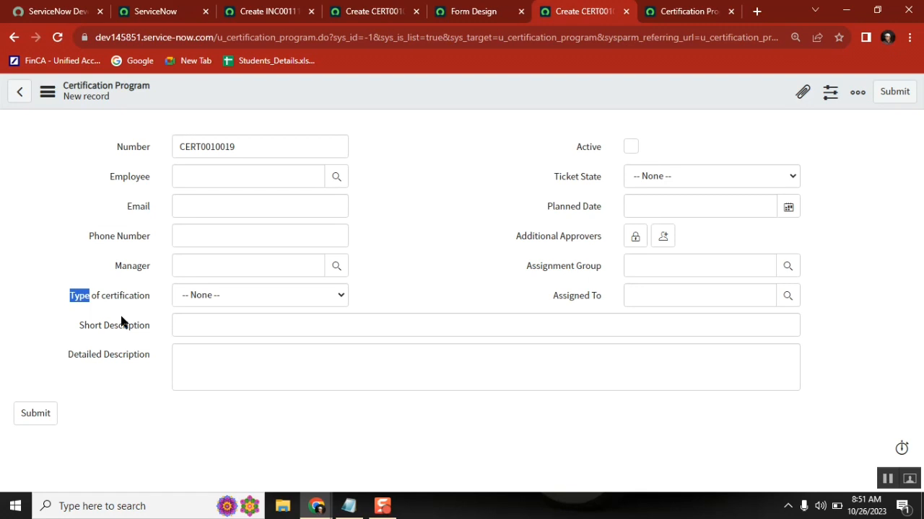
{"action": "left_click", "coordinate": [423, 236]}
{"action": "left_click", "coordinate": [128, 325]}
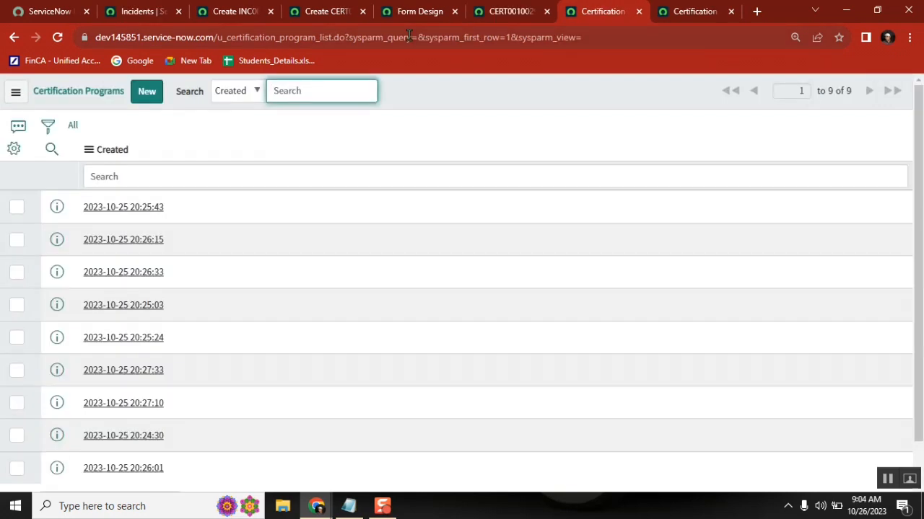
From the new Incident form, change the address to incident_list.do to open the Incidents list and highlight incident_list in the address.
{"action": "left_click", "coordinate": [238, 11]}
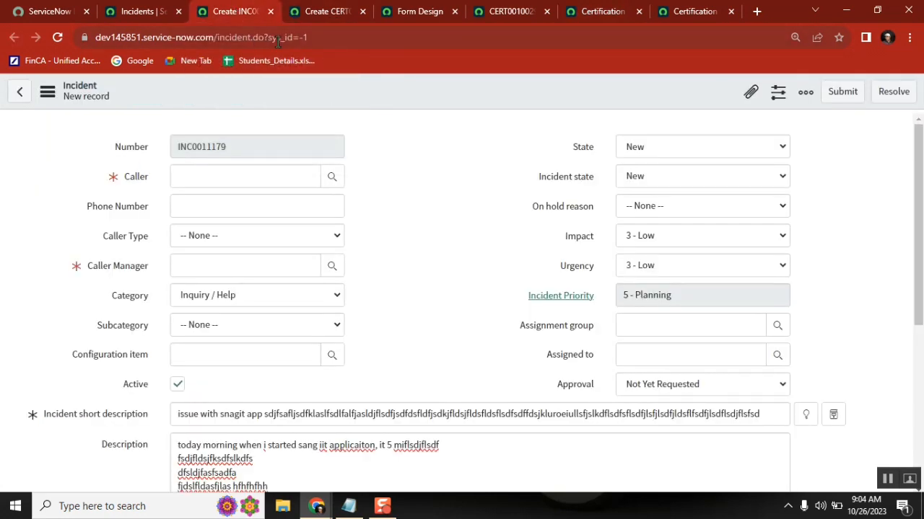
{"action": "left_click", "coordinate": [250, 38]}
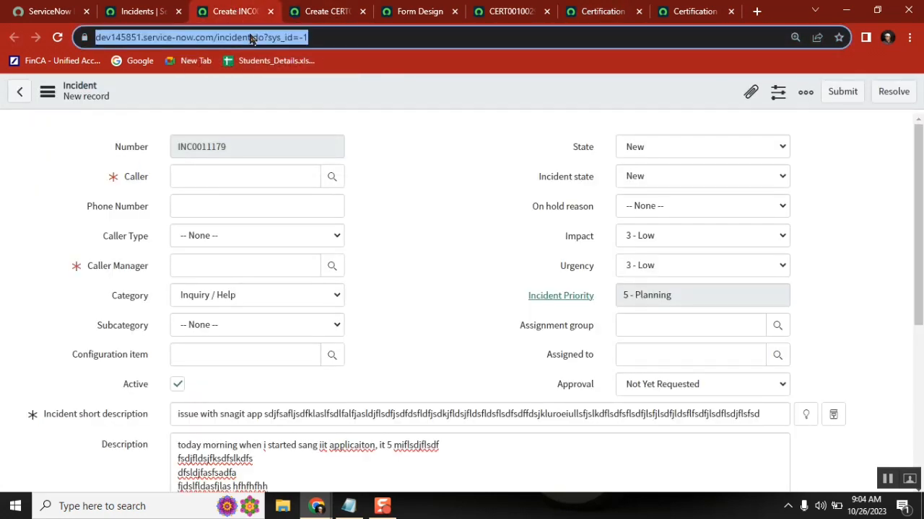
{"action": "left_click", "coordinate": [250, 37]}
{"action": "type", "text": "_"}
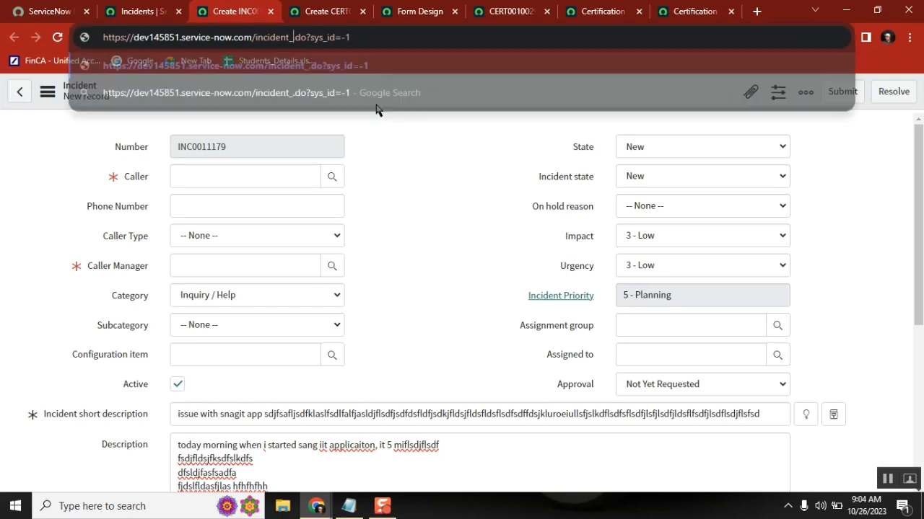
{"action": "type", "text": "list"}
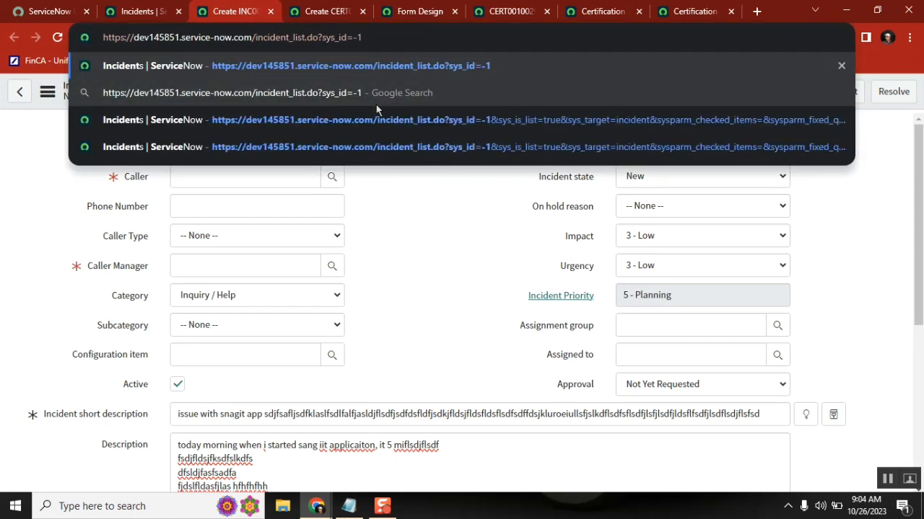
{"action": "key", "text": "Return"}
{"action": "left_click", "coordinate": [540, 119]}
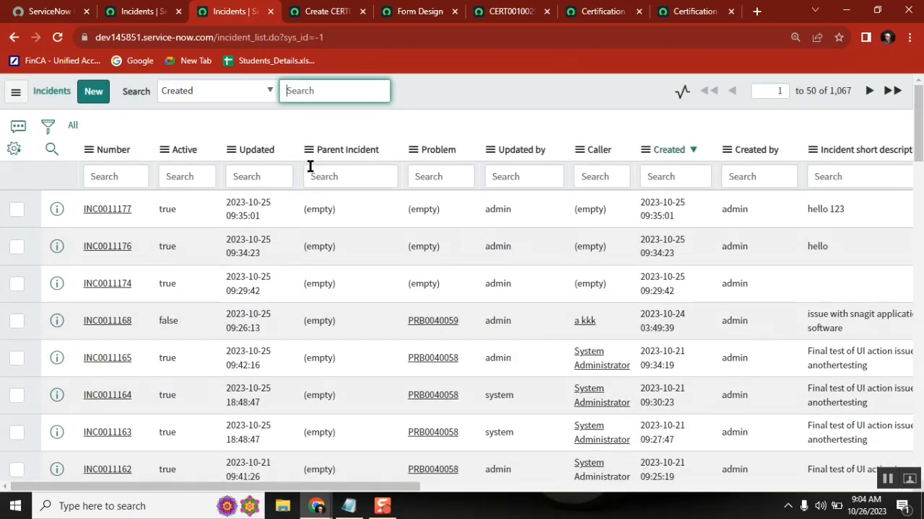
{"action": "double_click", "coordinate": [249, 37]}
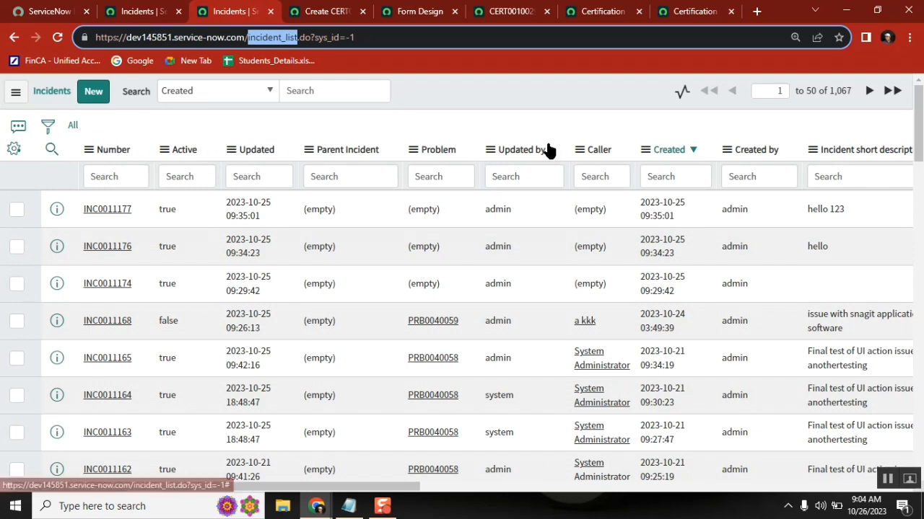
Personalize the Certification Programs list by adding the Active and Number columns after Created.
{"action": "left_click", "coordinate": [596, 13]}
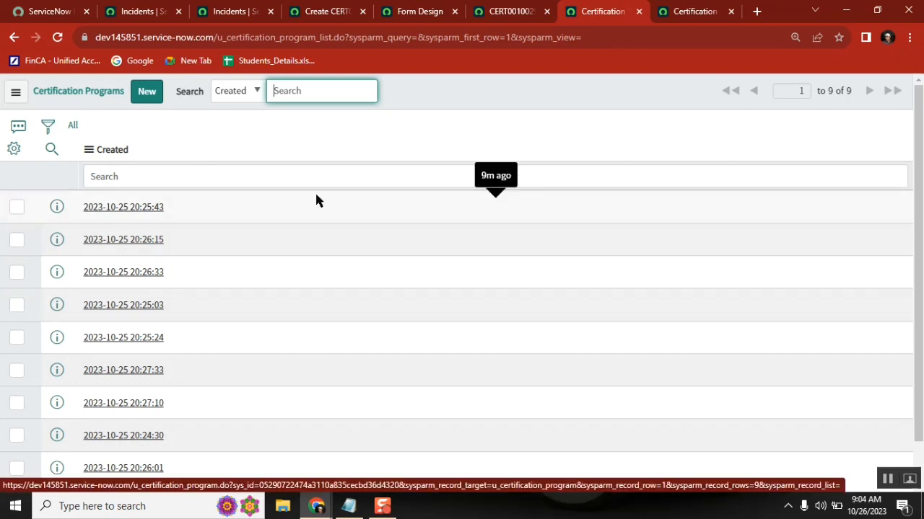
{"action": "left_click", "coordinate": [425, 96]}
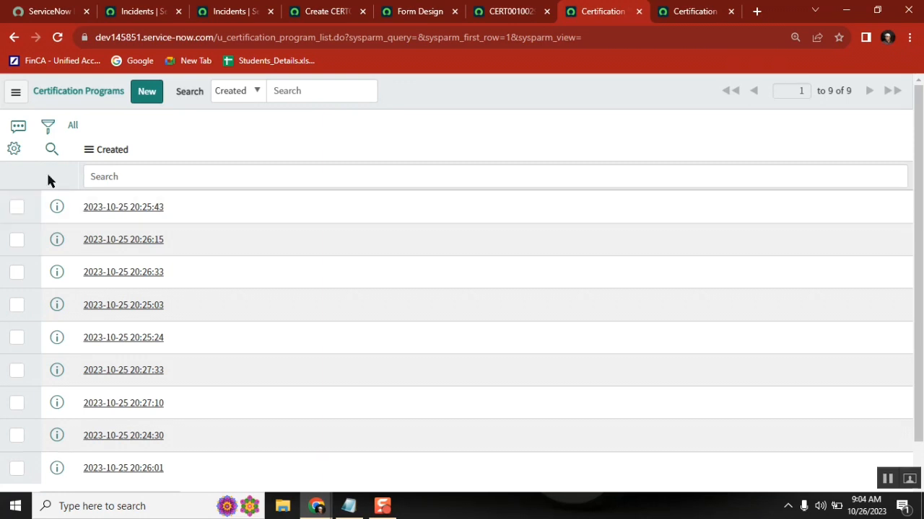
{"action": "left_click", "coordinate": [13, 155]}
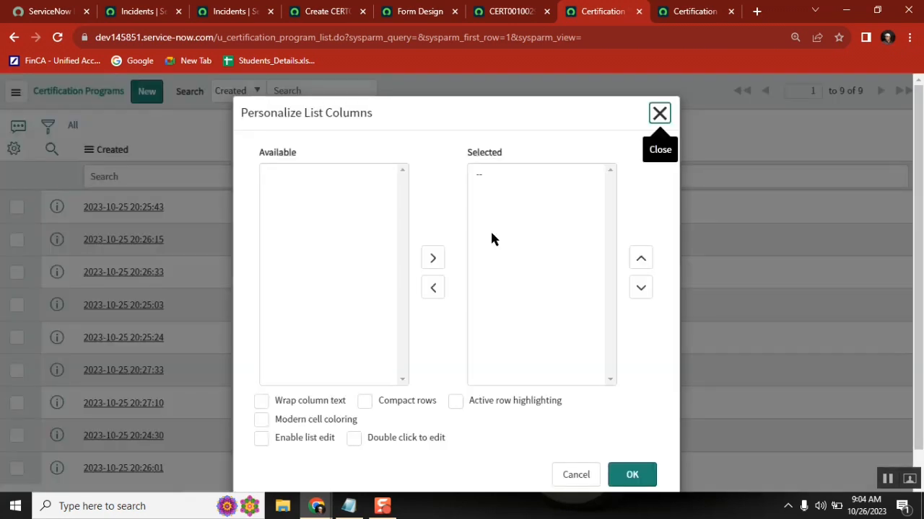
{"action": "left_click", "coordinate": [282, 174]}
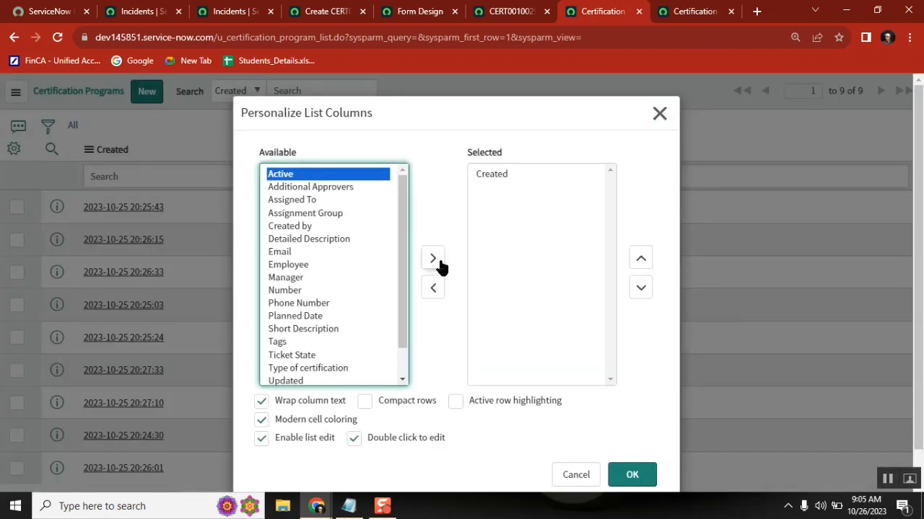
{"action": "left_click", "coordinate": [434, 261]}
{"action": "left_click", "coordinate": [296, 278]}
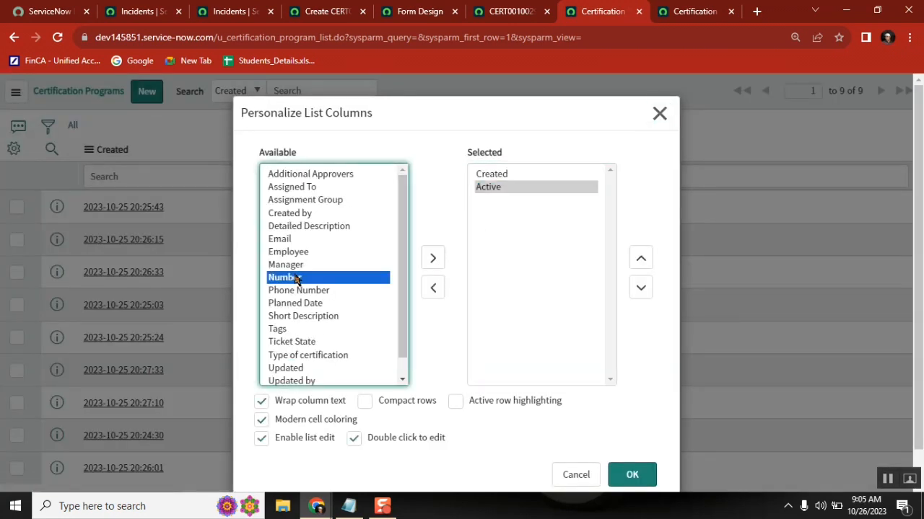
{"action": "left_click", "coordinate": [433, 258]}
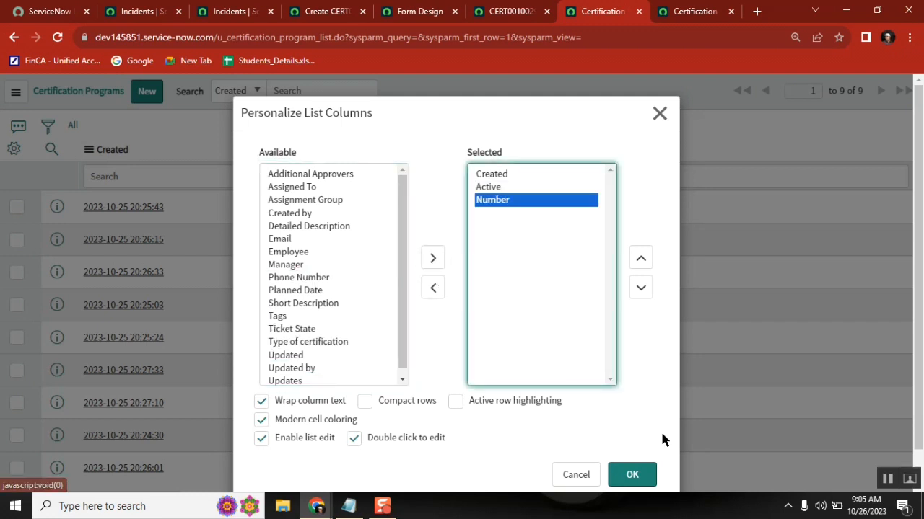
{"action": "left_click", "coordinate": [632, 474]}
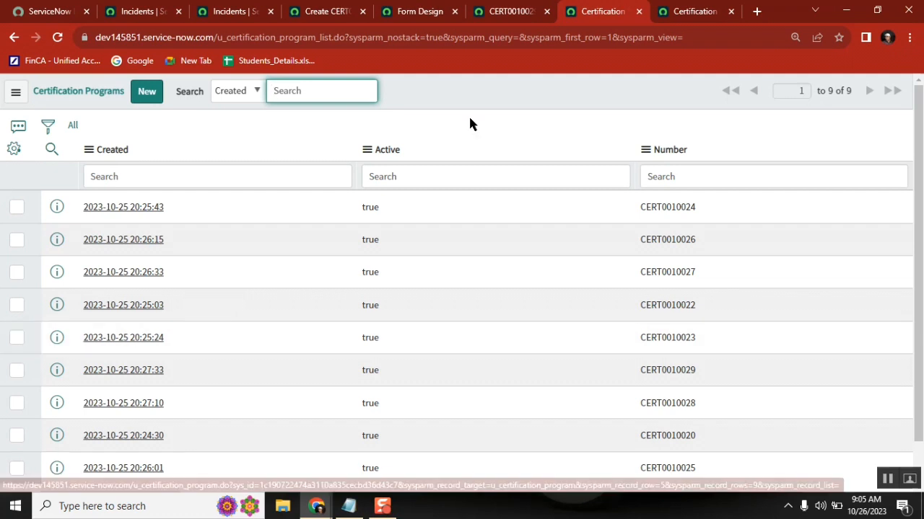
{"action": "left_click", "coordinate": [438, 86]}
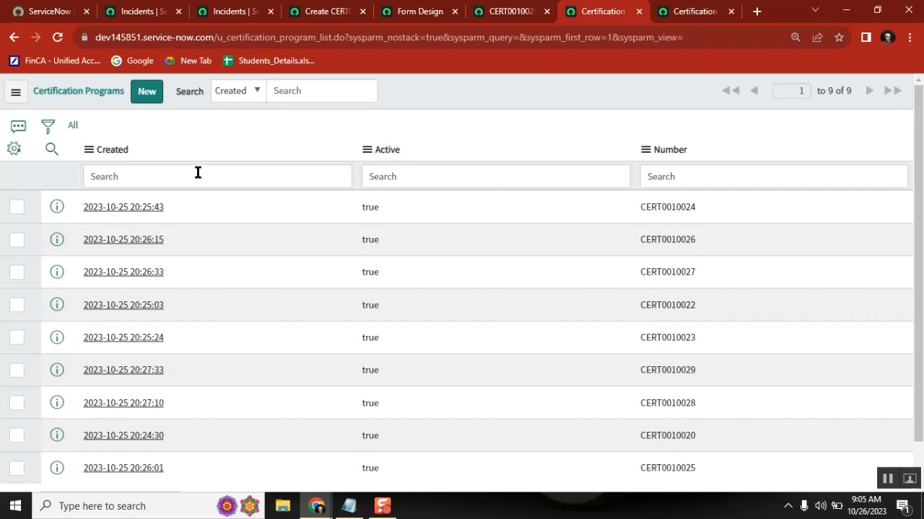
Remove the Active and Number columns from the personalized Certification Programs list, keeping only Created.
{"action": "left_click_drag", "start_coordinate": [719, 145], "coordinate": [505, 156]}
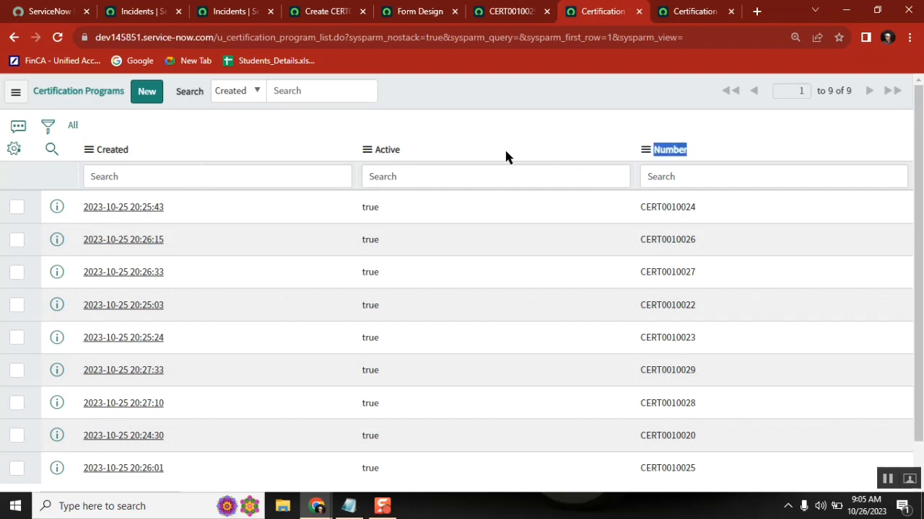
{"action": "left_click_drag", "start_coordinate": [401, 160], "coordinate": [377, 156]}
{"action": "left_click", "coordinate": [14, 149]}
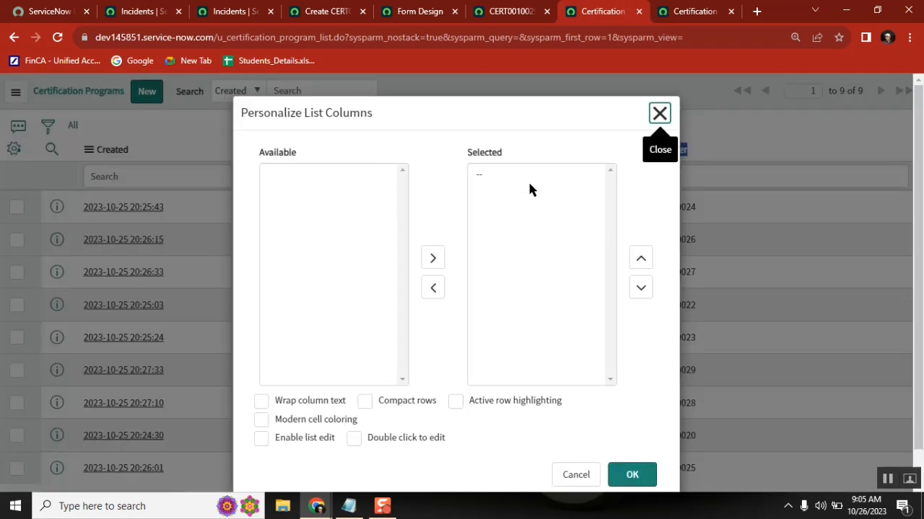
{"action": "left_click", "coordinate": [488, 189]}
{"action": "left_click", "coordinate": [492, 200], "text": "ctrl"}
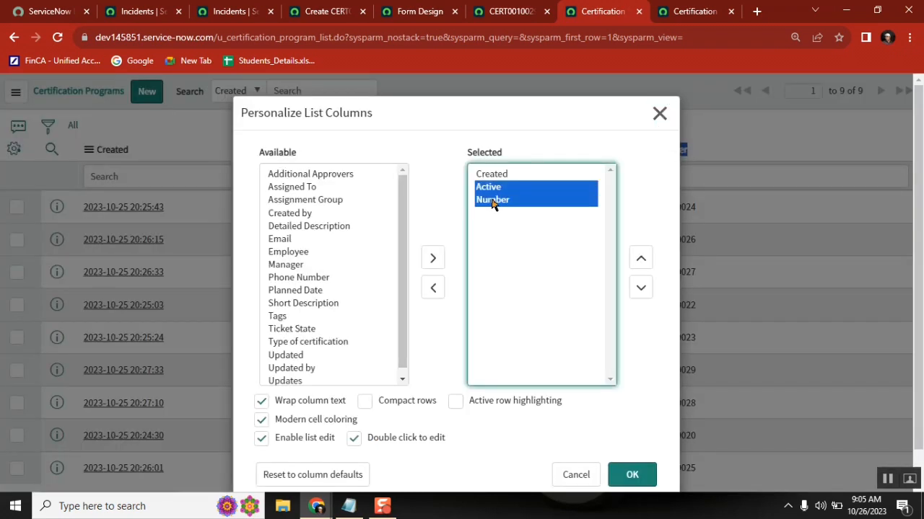
{"action": "left_click", "coordinate": [435, 290]}
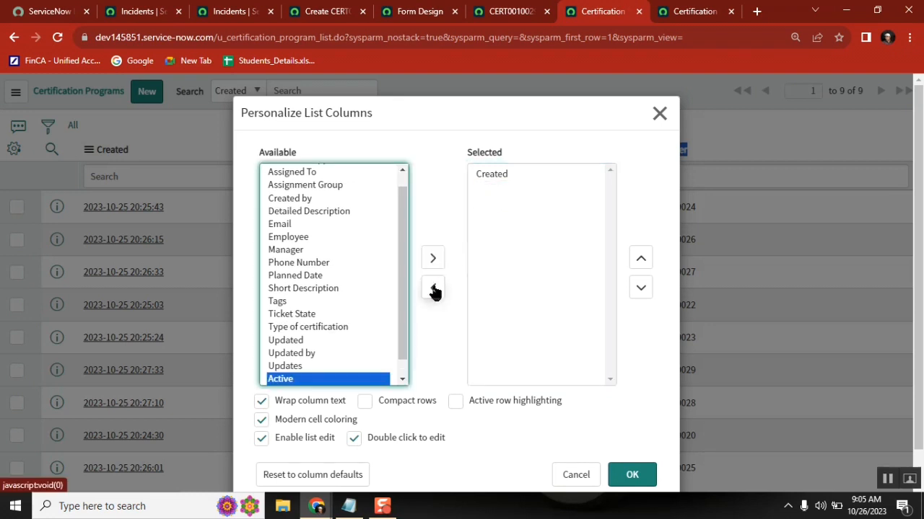
{"action": "left_click", "coordinate": [632, 475]}
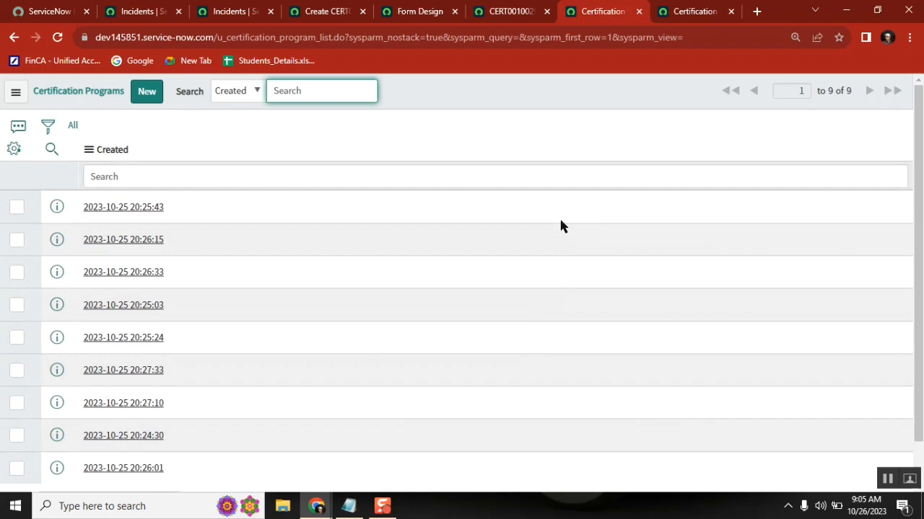
{"action": "left_click", "coordinate": [479, 86]}
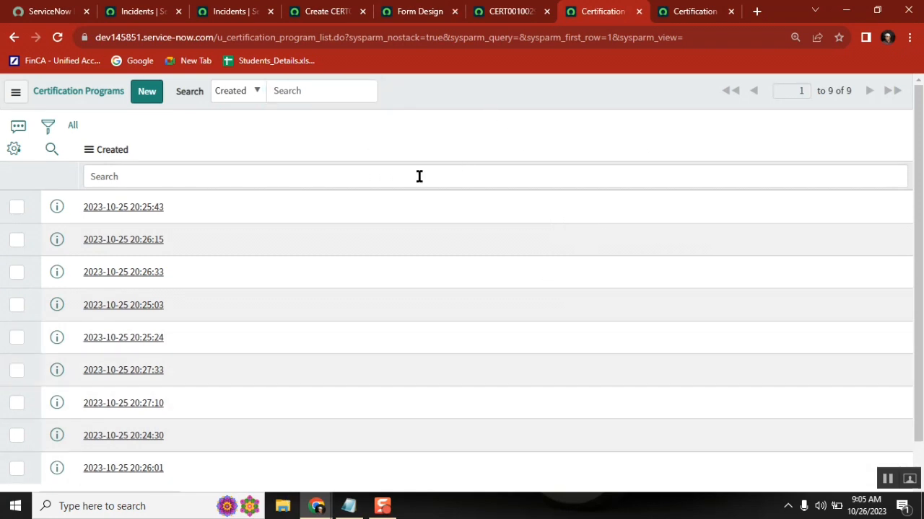
{"action": "double_click", "coordinate": [298, 37]}
{"action": "left_click", "coordinate": [432, 82]}
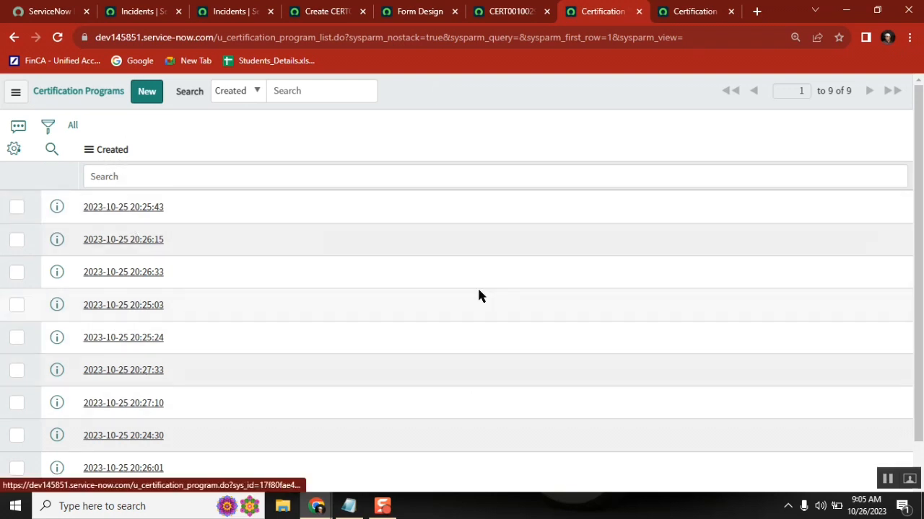
{"action": "left_click", "coordinate": [318, 37]}
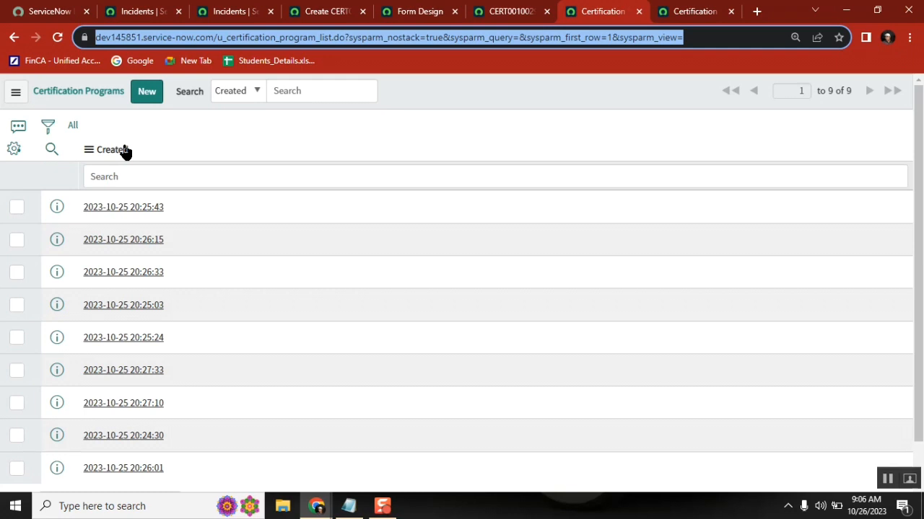
{"action": "left_click", "coordinate": [457, 78]}
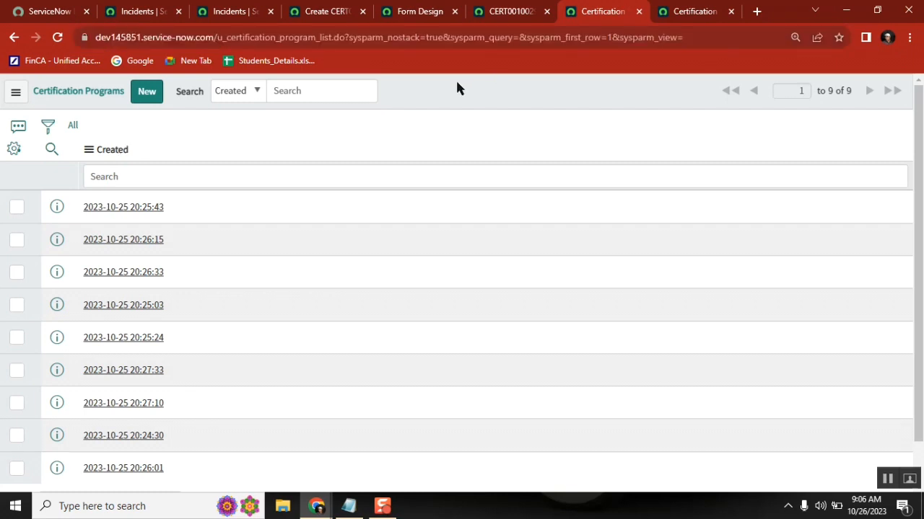
{"action": "left_click", "coordinate": [321, 37]}
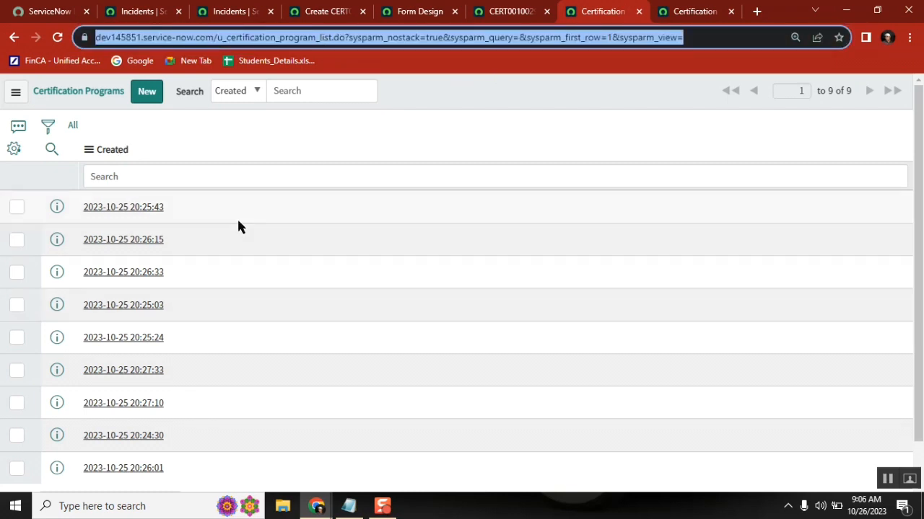
{"action": "left_click", "coordinate": [411, 94]}
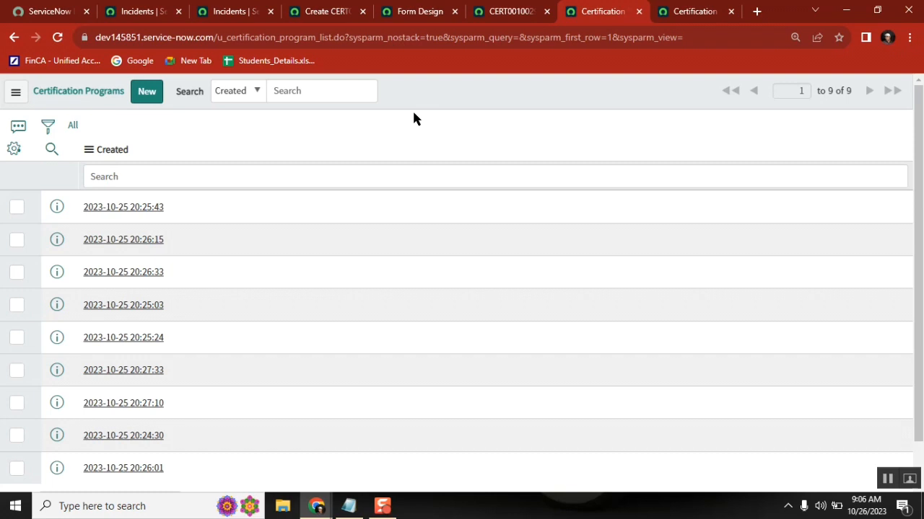
Add the Manager, Short Description and Assignment Group columns to the personalized Certification Programs list and highlight their headers.
{"action": "left_click", "coordinate": [15, 149]}
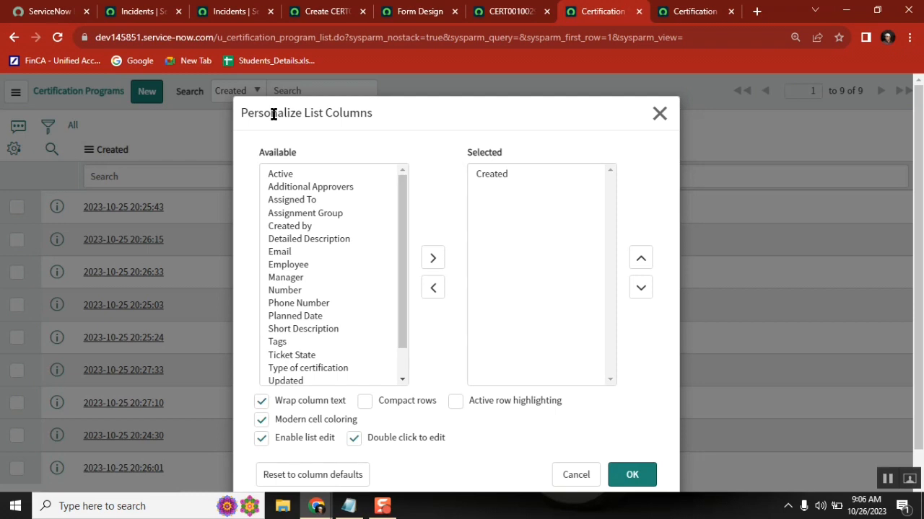
{"action": "double_click", "coordinate": [286, 278]}
{"action": "double_click", "coordinate": [295, 317]}
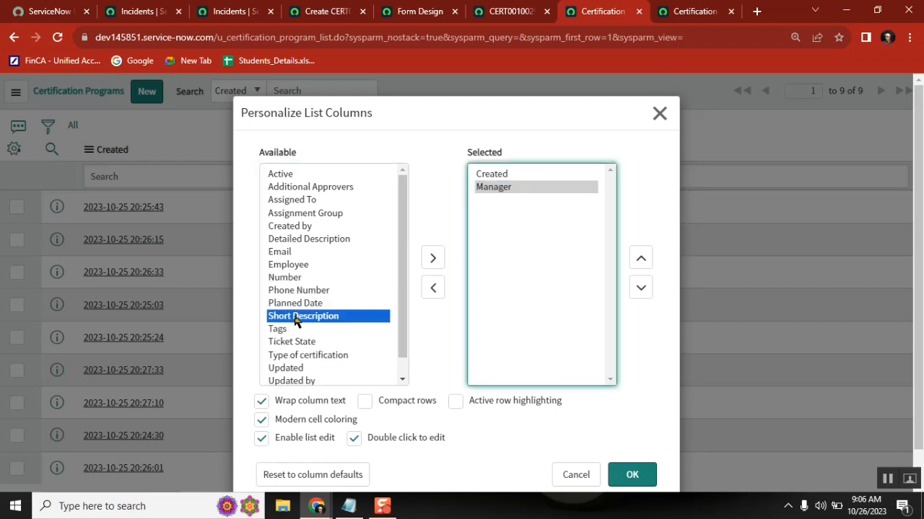
{"action": "double_click", "coordinate": [293, 215]}
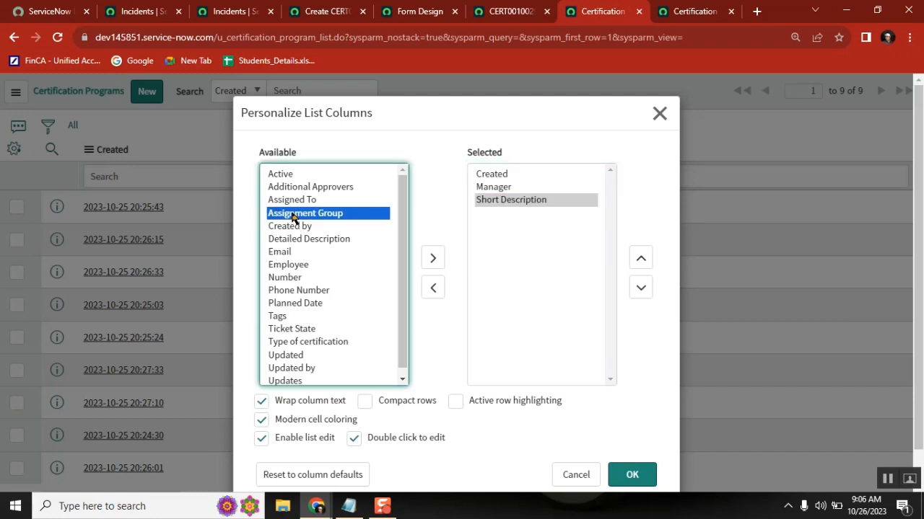
{"action": "left_click", "coordinate": [632, 474]}
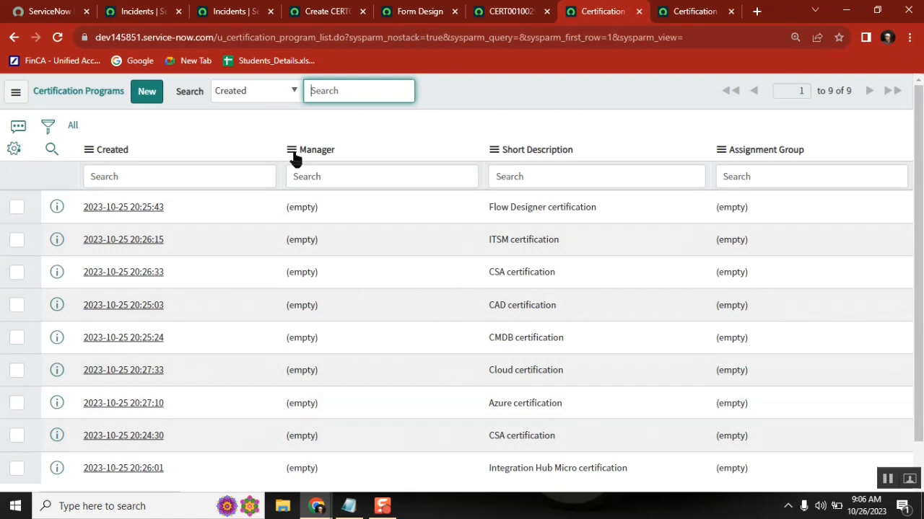
{"action": "left_click", "coordinate": [828, 149]}
{"action": "left_click_drag", "start_coordinate": [829, 153], "coordinate": [105, 173]}
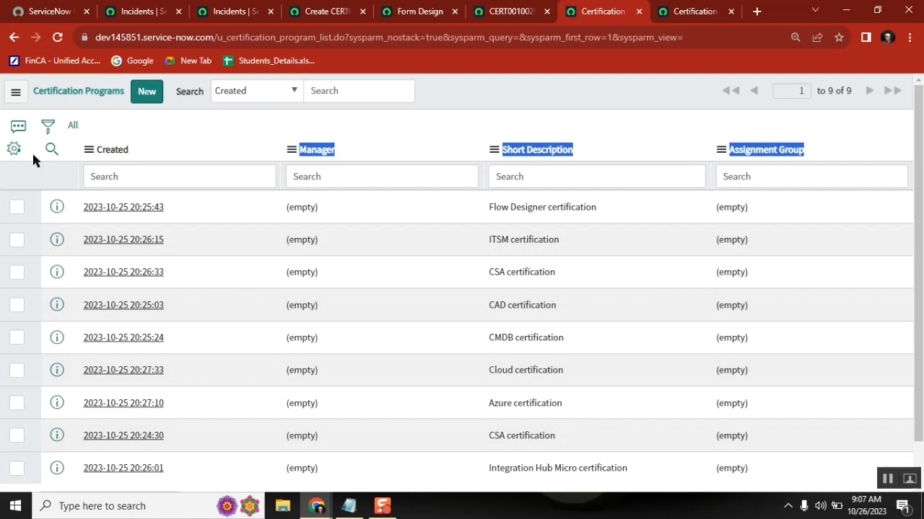
Remove the Manager, Short Description and Assignment Group columns from the personalized Certification Programs list.
{"action": "left_click", "coordinate": [14, 149]}
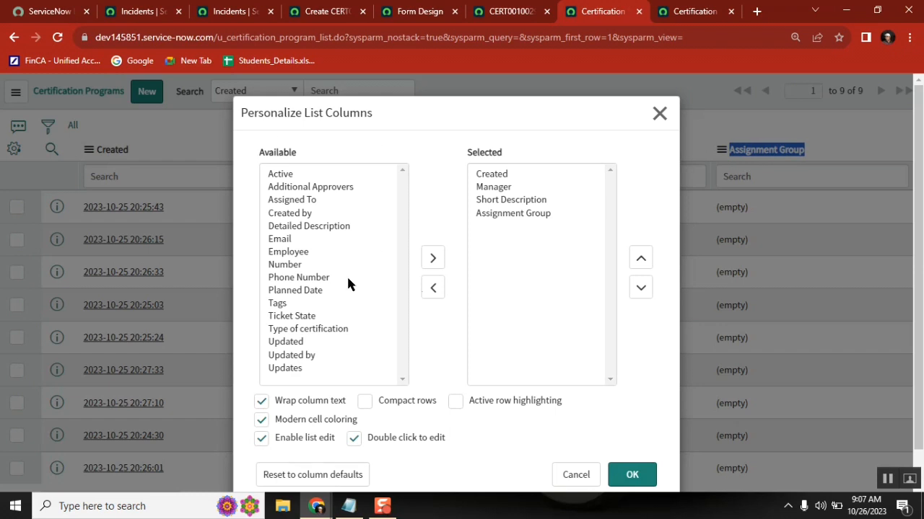
{"action": "left_click", "coordinate": [505, 188]}
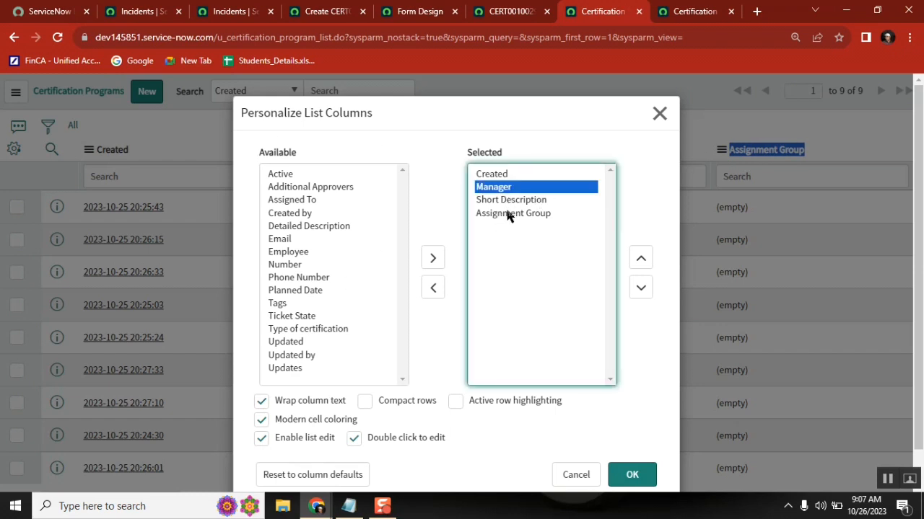
{"action": "left_click", "coordinate": [507, 213], "text": "shift"}
{"action": "left_click", "coordinate": [431, 290]}
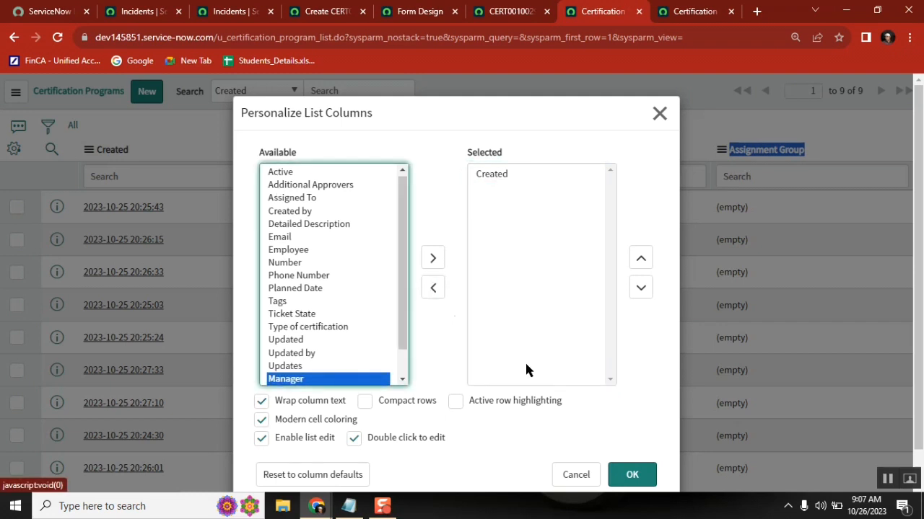
{"action": "left_click", "coordinate": [632, 474]}
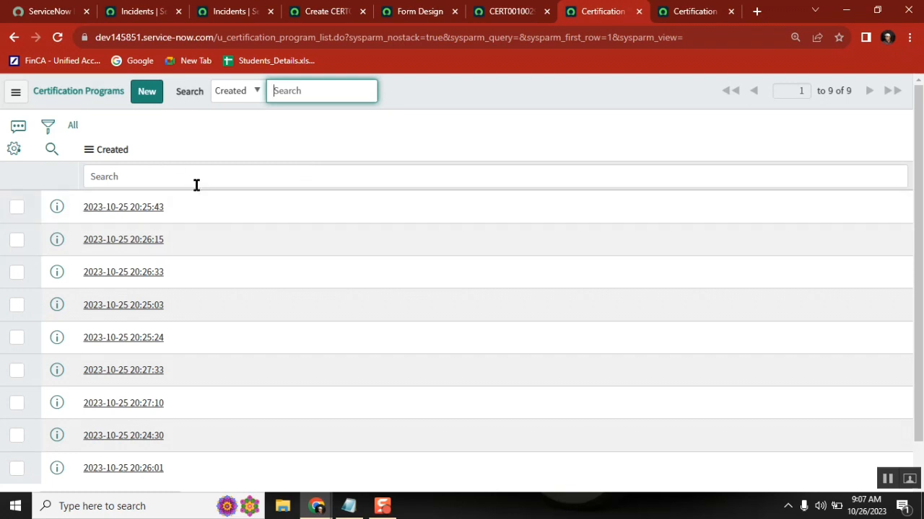
{"action": "left_click", "coordinate": [409, 88]}
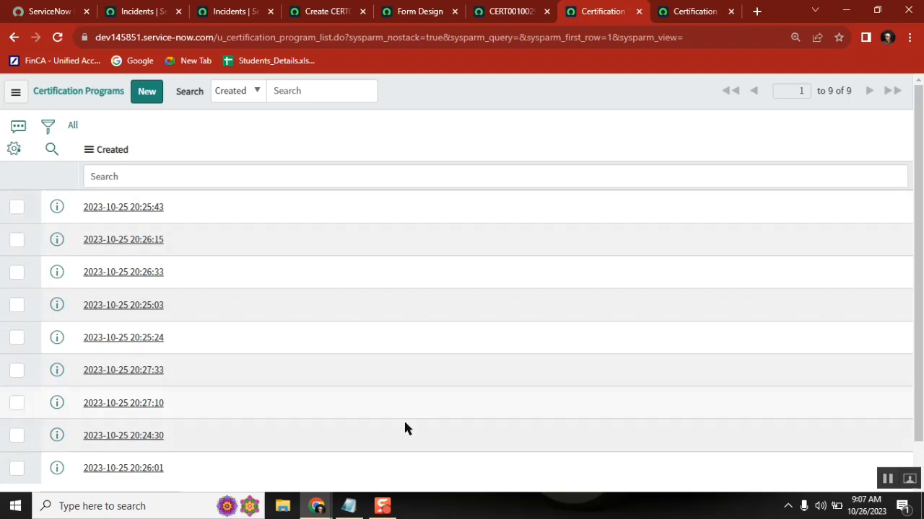
Examine the available and selected fields in the Certification Program record's Form Layout, and return to the record without saving.
{"action": "left_click", "coordinate": [504, 13]}
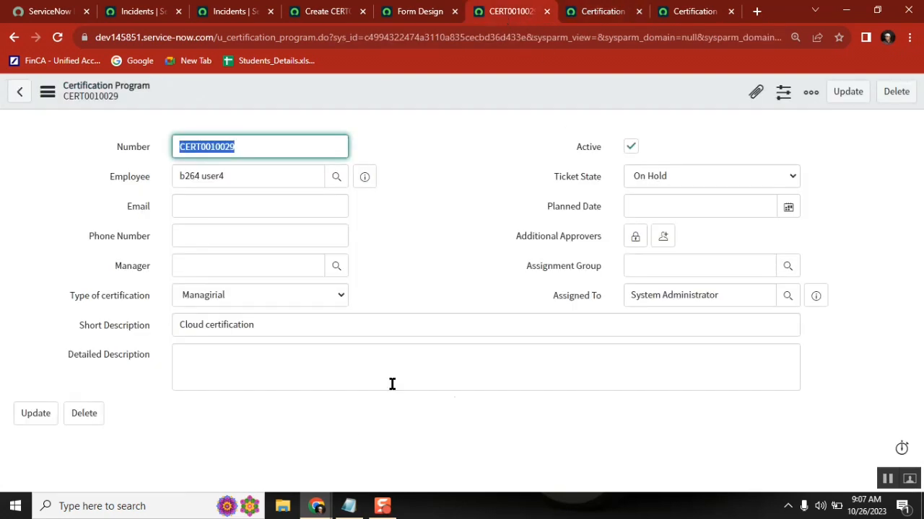
{"action": "right_click", "coordinate": [442, 81]}
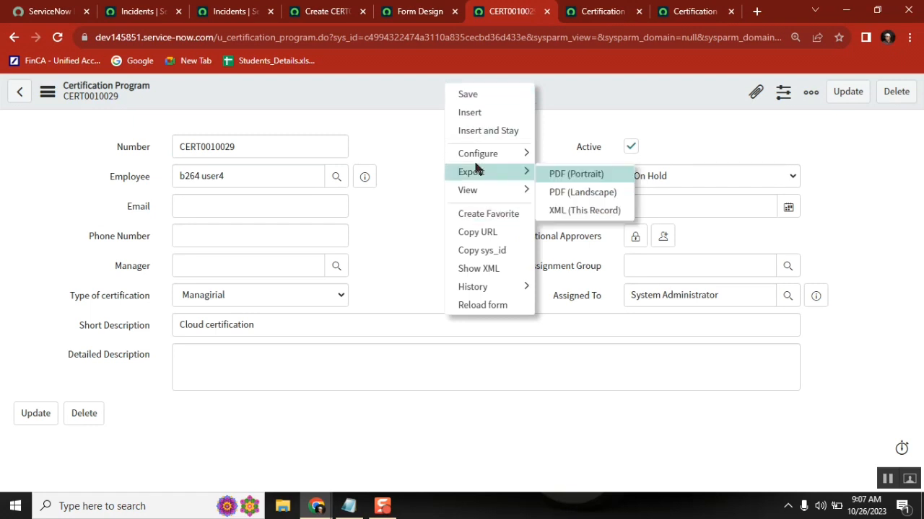
{"action": "mouse_move", "coordinate": [493, 155]}
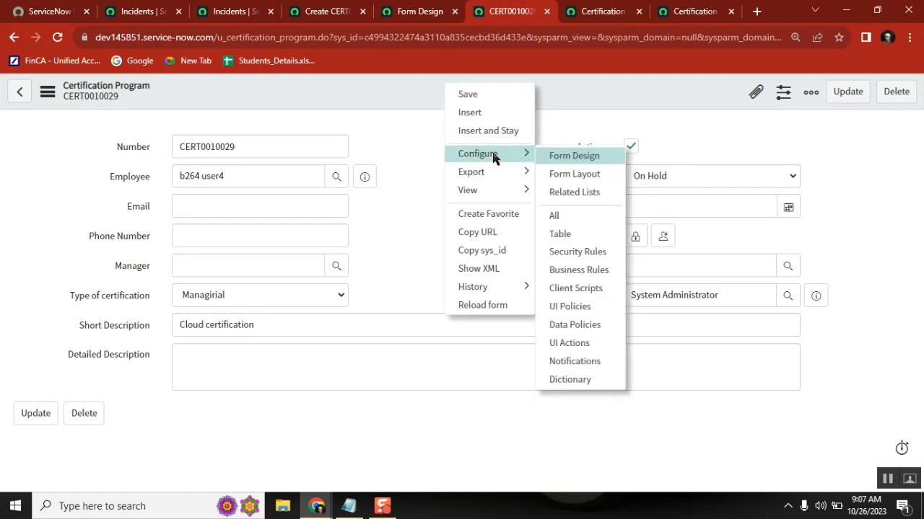
{"action": "left_click", "coordinate": [576, 178]}
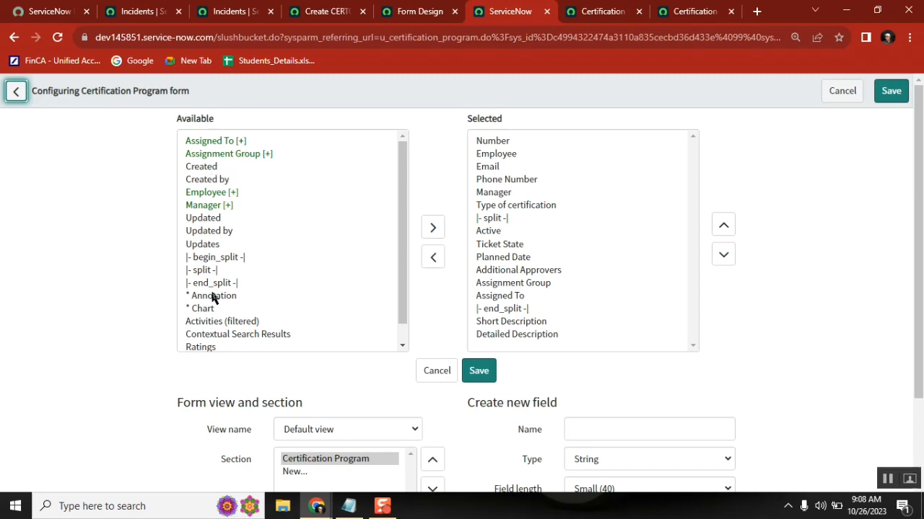
{"action": "left_click", "coordinate": [218, 168]}
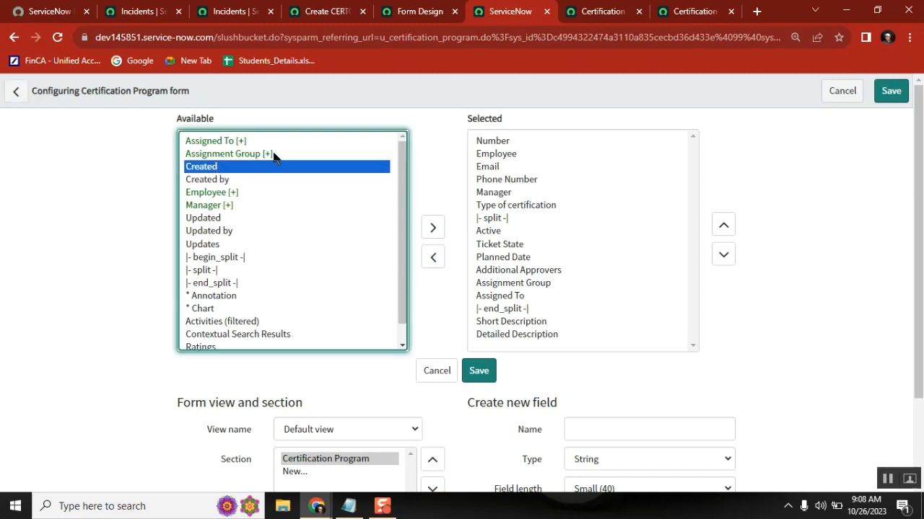
{"action": "left_click", "coordinate": [27, 226]}
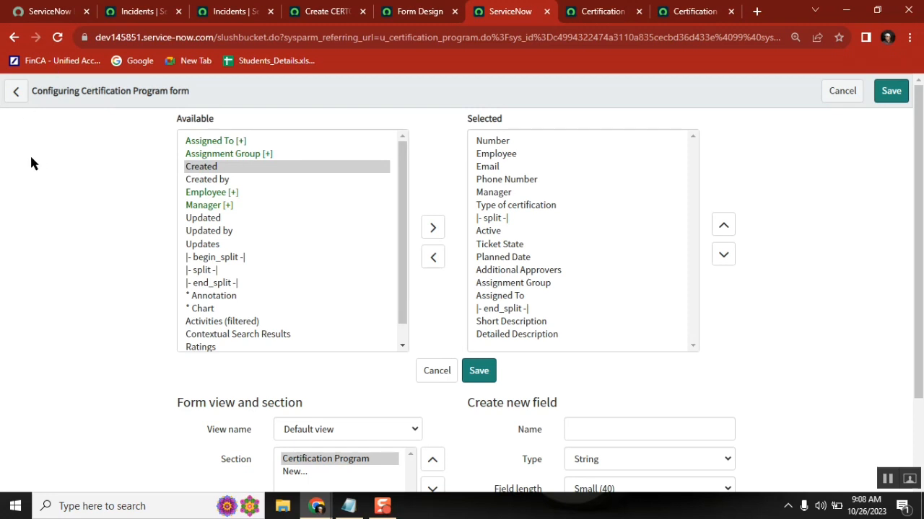
{"action": "double_click", "coordinate": [55, 95]}
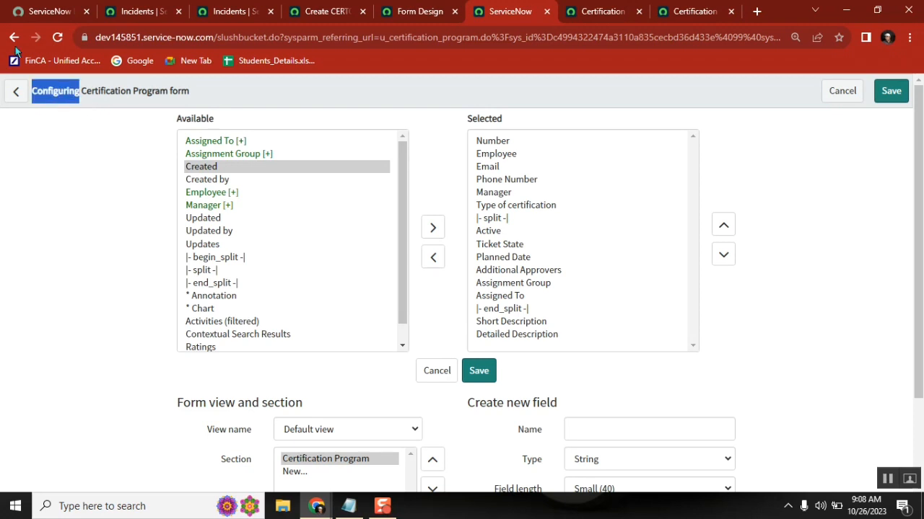
{"action": "left_click", "coordinate": [16, 94]}
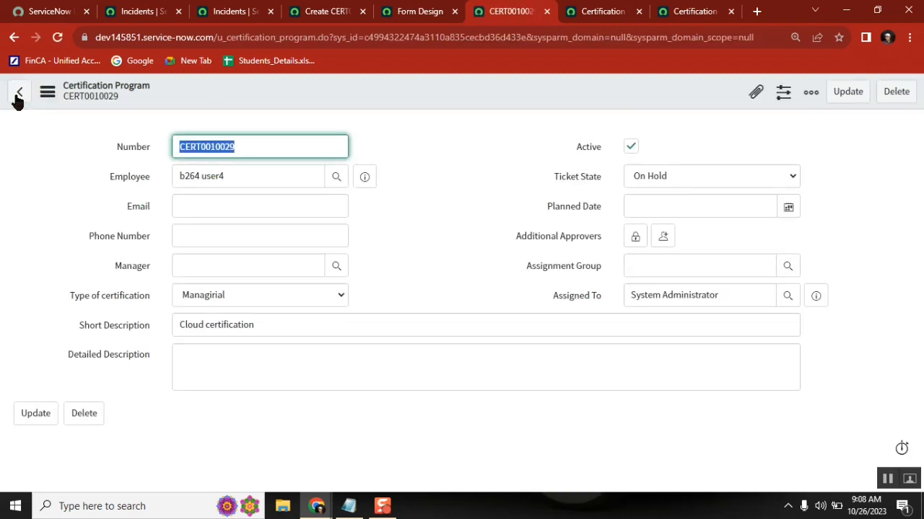
{"action": "left_click", "coordinate": [443, 215]}
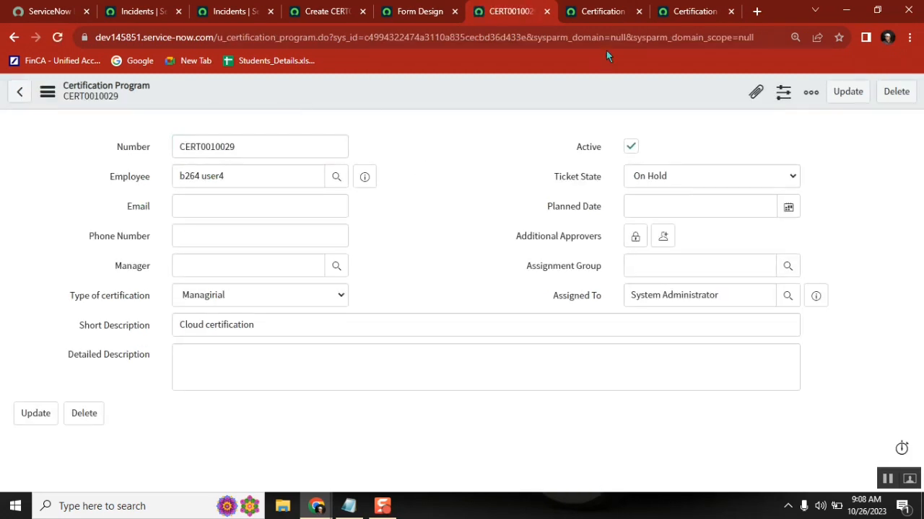
{"action": "left_click", "coordinate": [596, 12]}
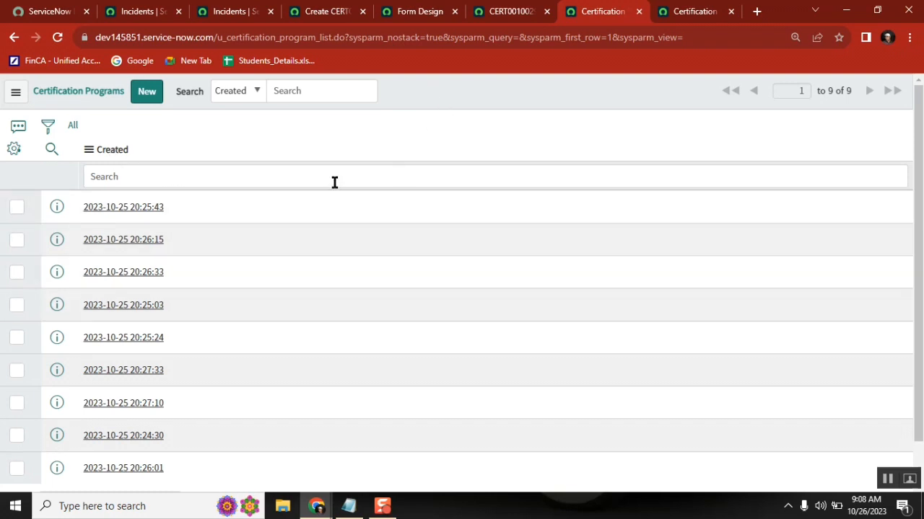
{"action": "left_click", "coordinate": [510, 12]}
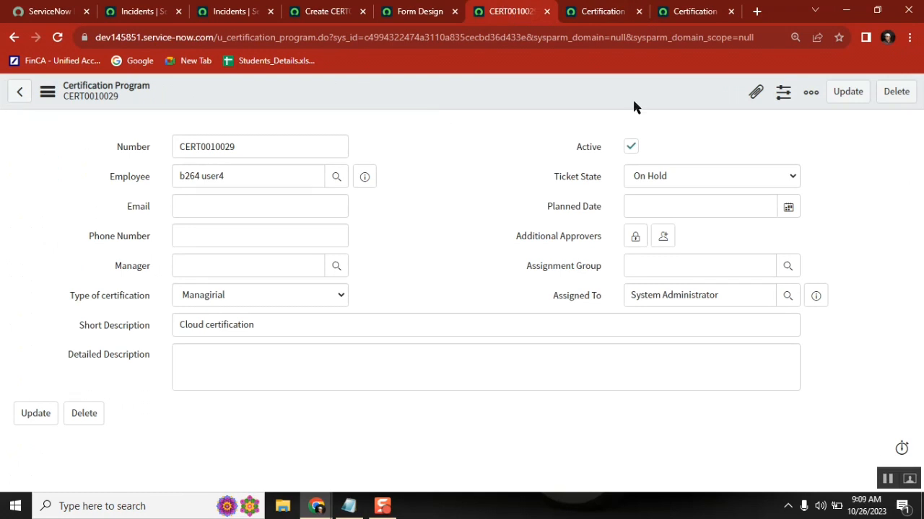
{"action": "left_click", "coordinate": [603, 12]}
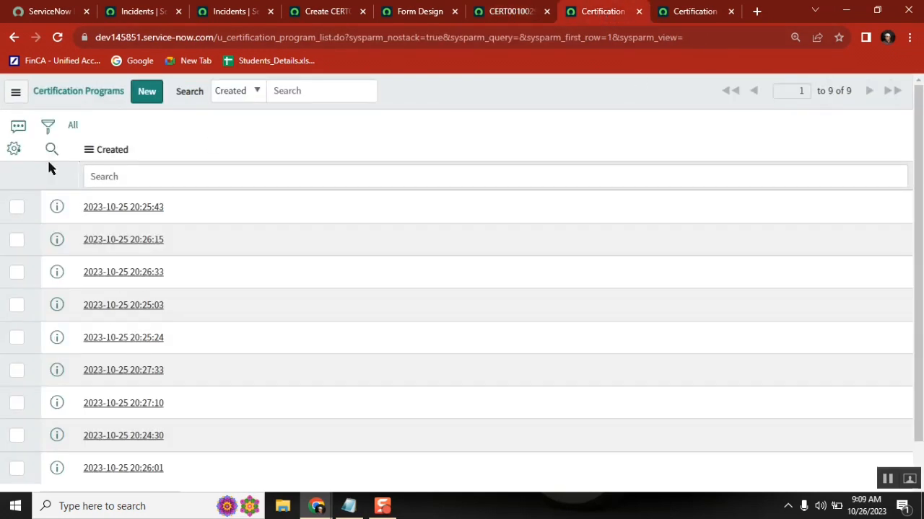
{"action": "right_click", "coordinate": [107, 148]}
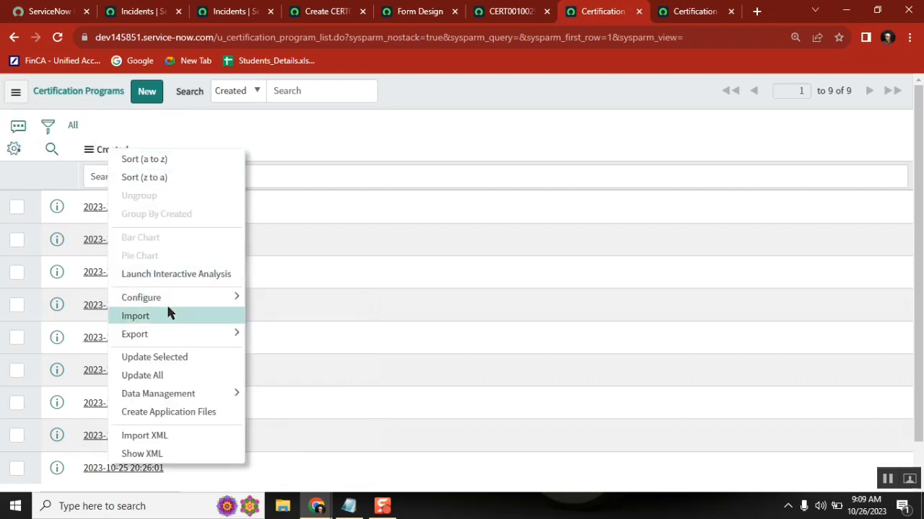
{"action": "mouse_move", "coordinate": [166, 304]}
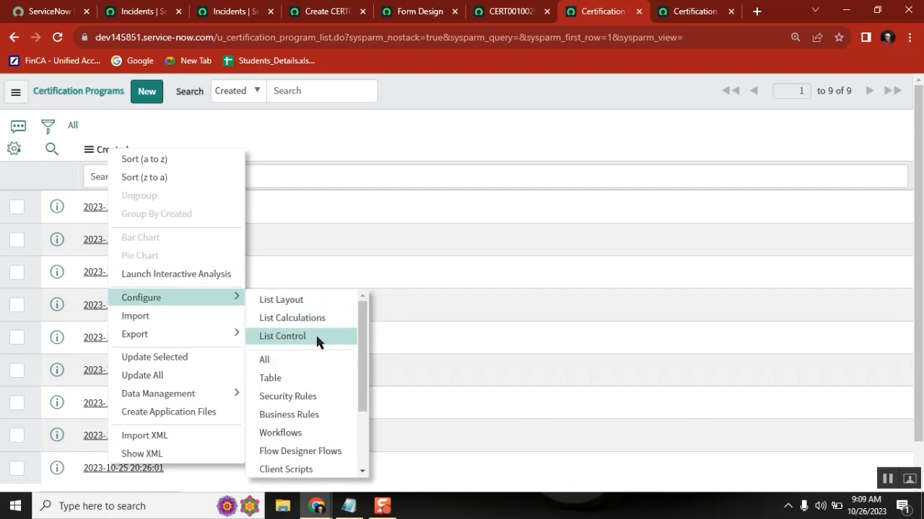
{"action": "left_click", "coordinate": [383, 121]}
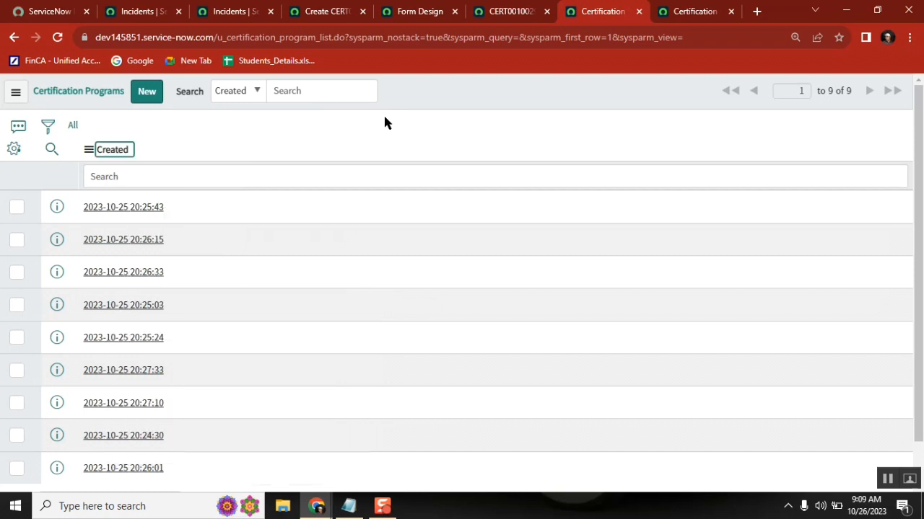
Look through the List Control options for the Certification Programs list and return to the list without submitting.
{"action": "right_click", "coordinate": [112, 156]}
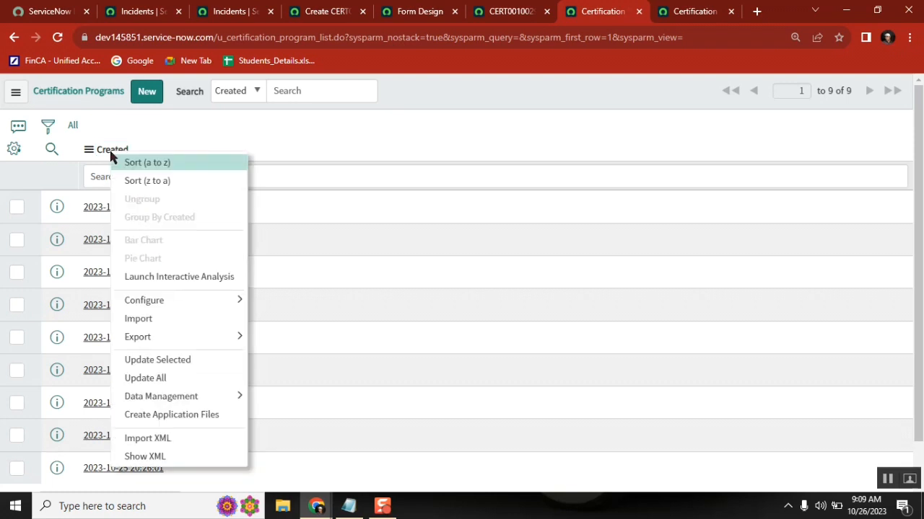
{"action": "mouse_move", "coordinate": [191, 303]}
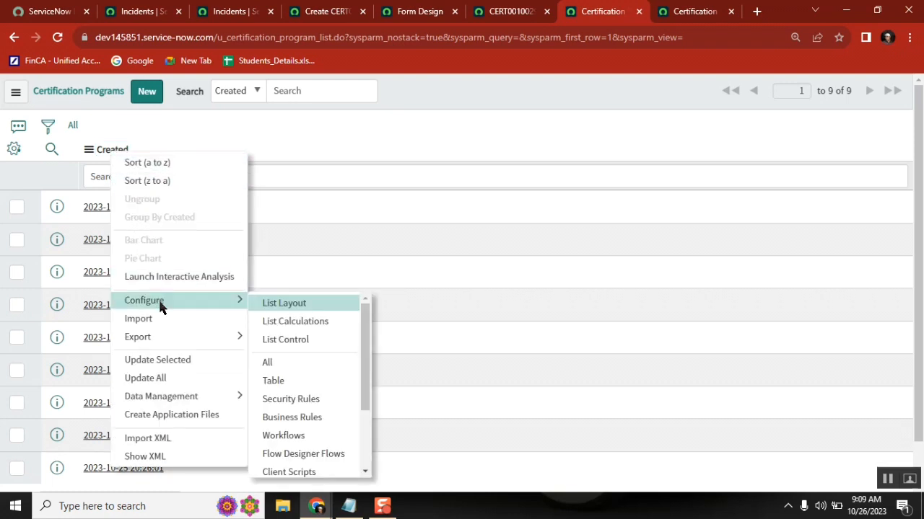
{"action": "left_click", "coordinate": [306, 340]}
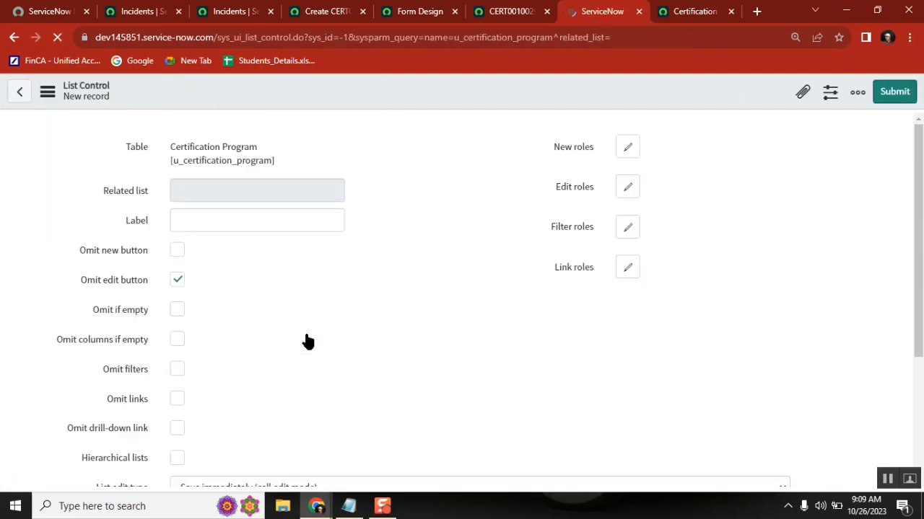
{"action": "scroll", "coordinate": [376, 168], "scroll_direction": "down", "scroll_amount": 3}
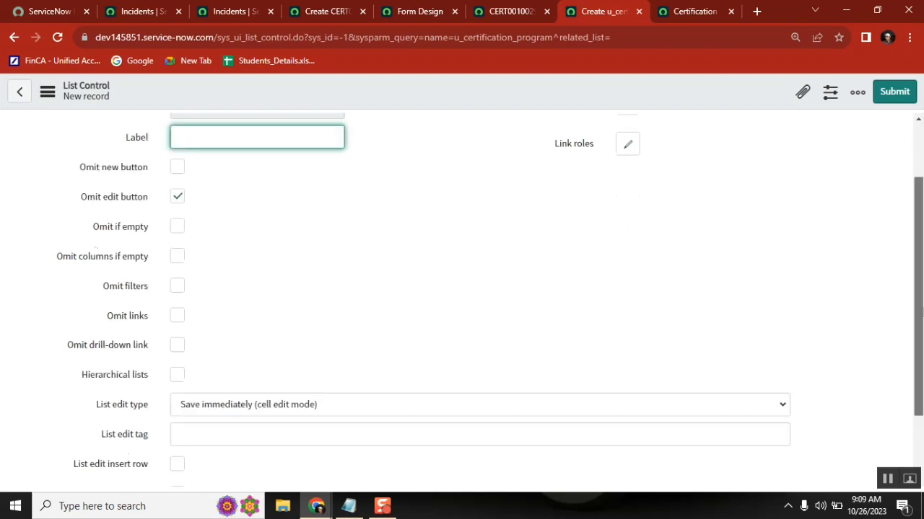
{"action": "left_click", "coordinate": [22, 93]}
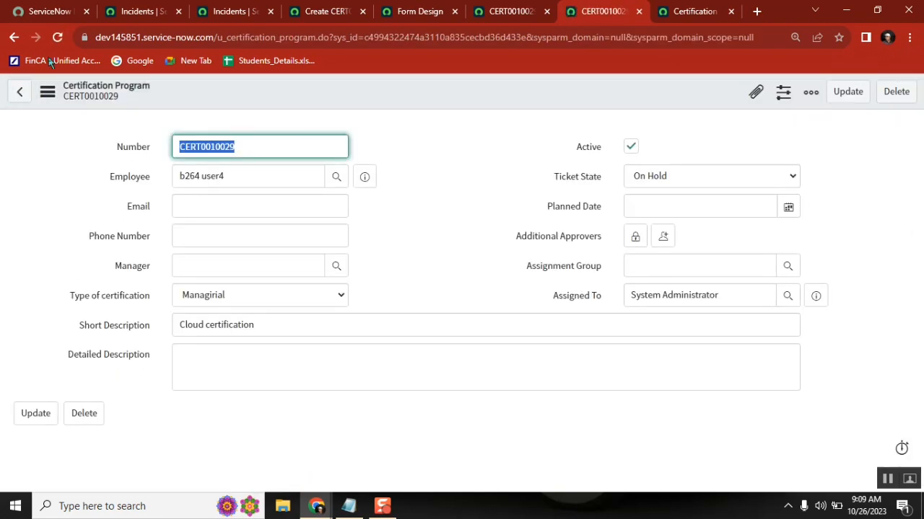
{"action": "left_click", "coordinate": [14, 37]}
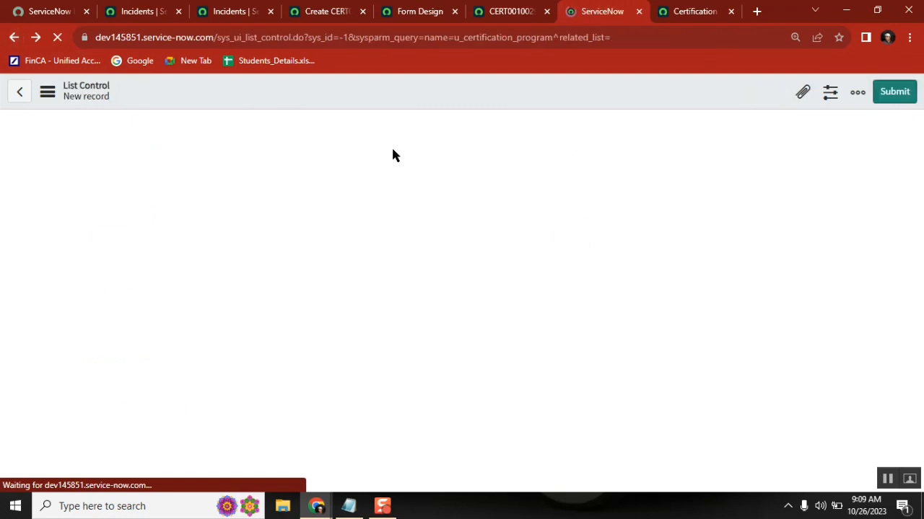
{"action": "left_click", "coordinate": [14, 37]}
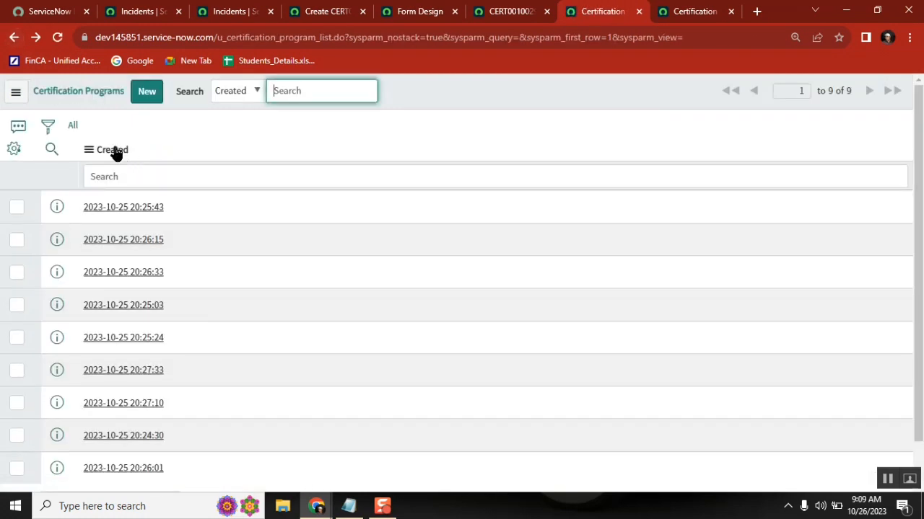
Open the List Layout configuration of the Certification Programs list and highlight the notice about list personalization.
{"action": "right_click", "coordinate": [115, 153]}
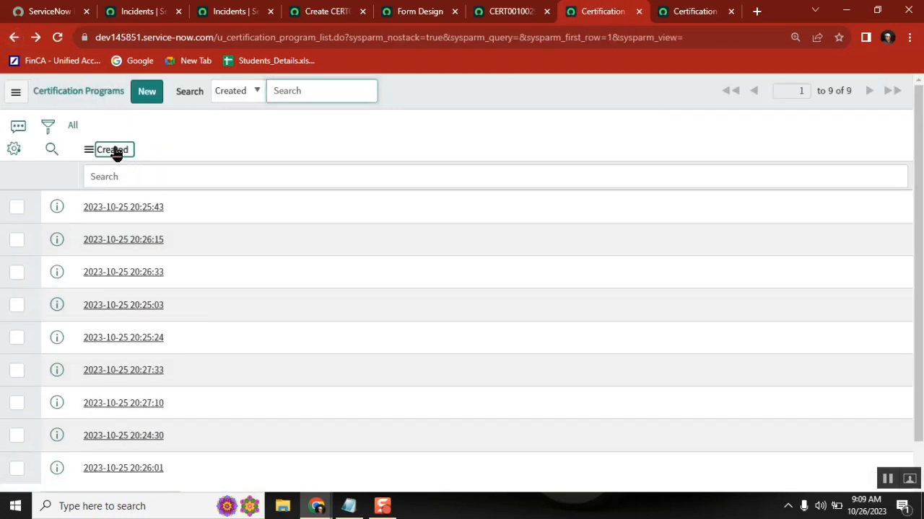
{"action": "mouse_move", "coordinate": [182, 294]}
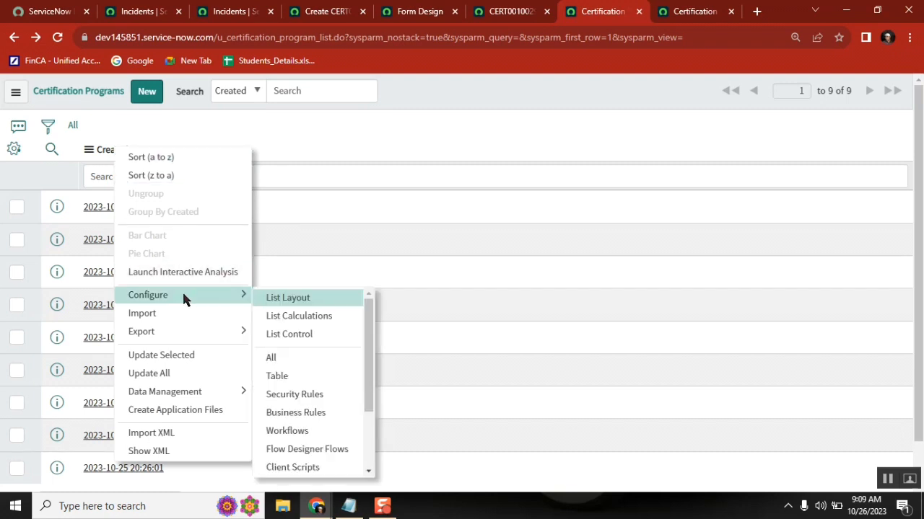
{"action": "left_click", "coordinate": [311, 298]}
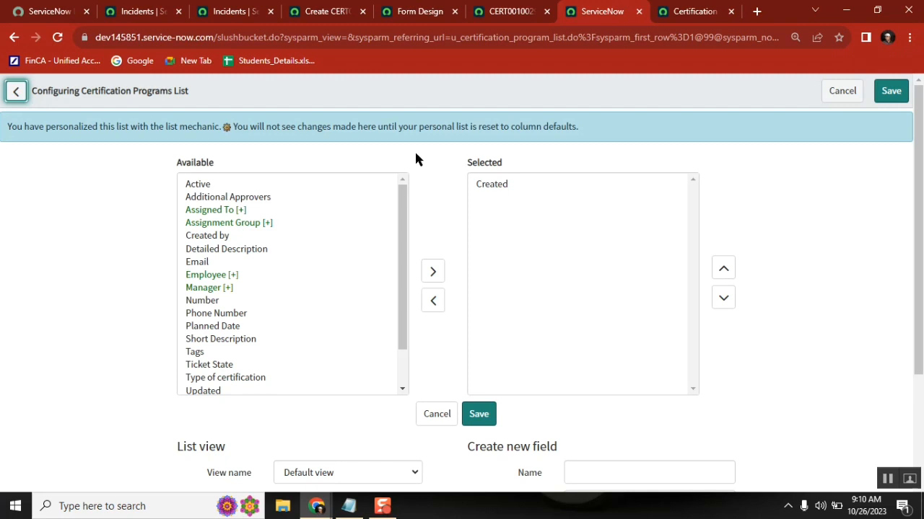
{"action": "double_click", "coordinate": [55, 93]}
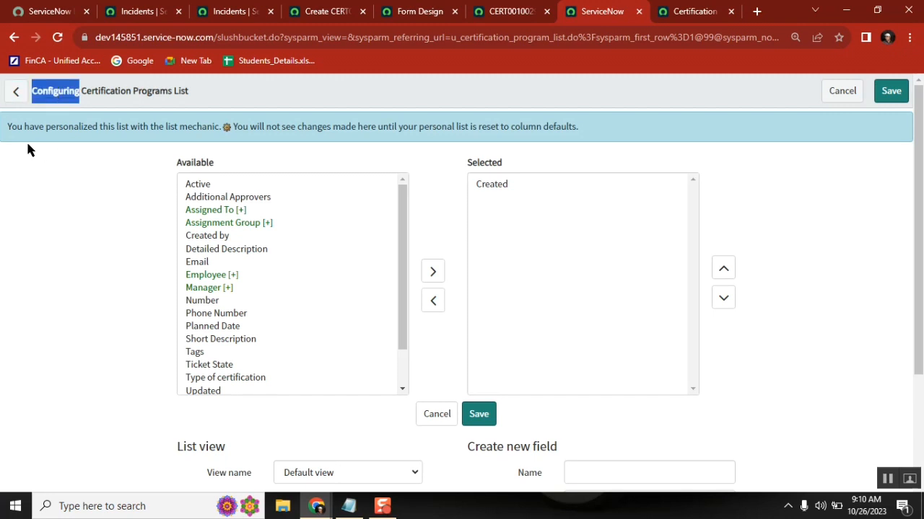
{"action": "left_click_drag", "start_coordinate": [9, 126], "coordinate": [217, 132]}
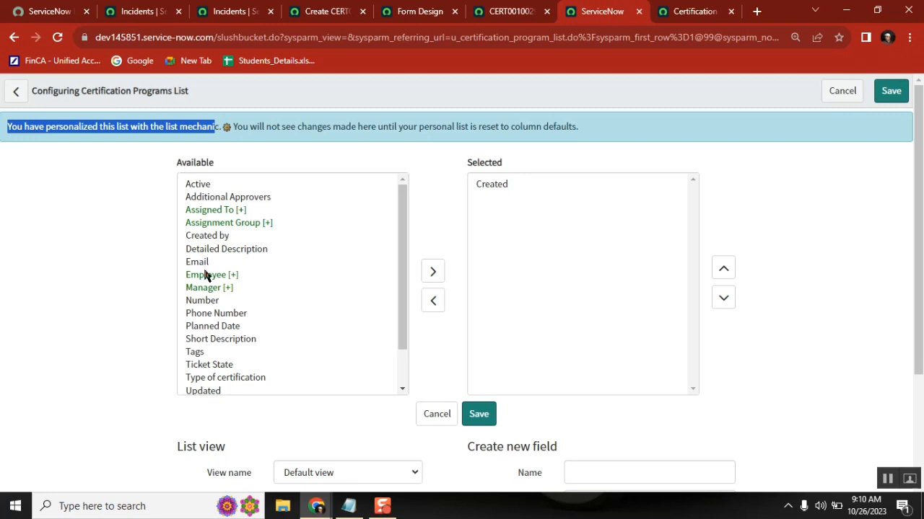
Add Number to the selected columns of the list layout and place it above Created.
{"action": "left_click", "coordinate": [215, 305]}
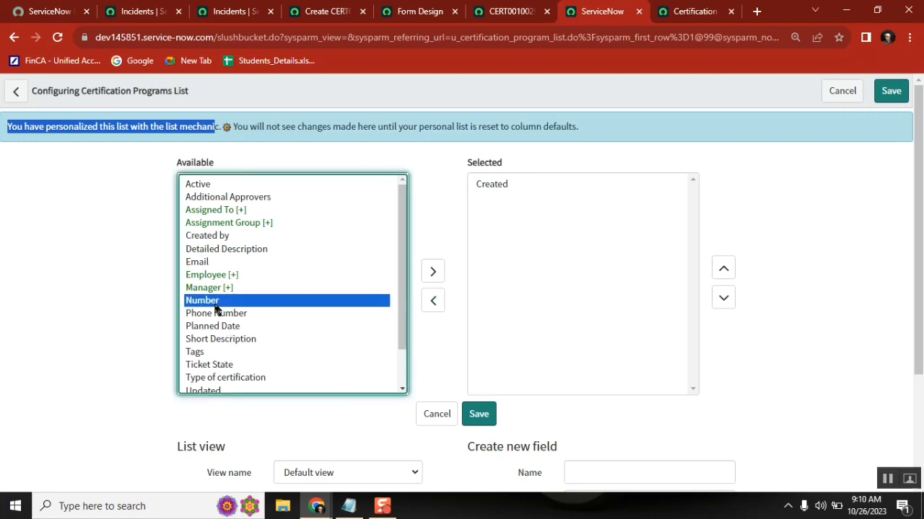
{"action": "left_click", "coordinate": [433, 272]}
{"action": "left_click", "coordinate": [723, 268]}
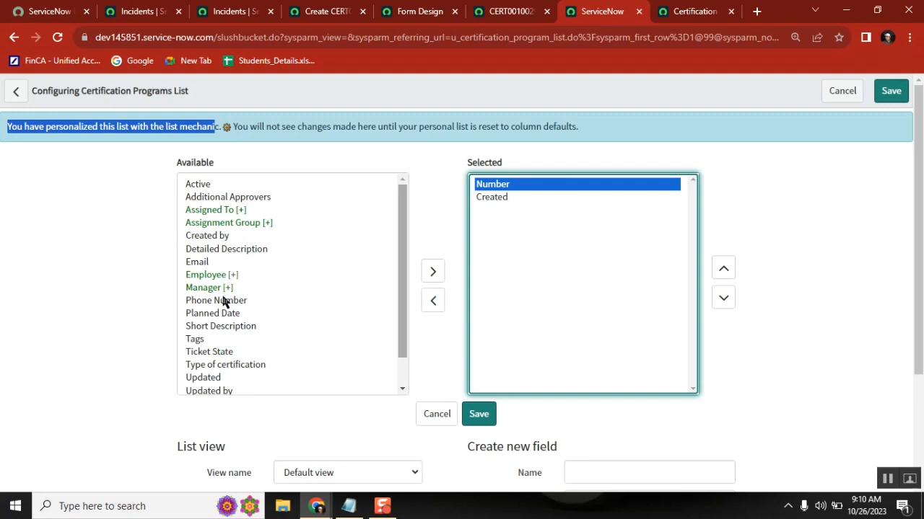
Add Short Description and Ticket State after Created in the list layout and save the configuration.
{"action": "left_click", "coordinate": [241, 328]}
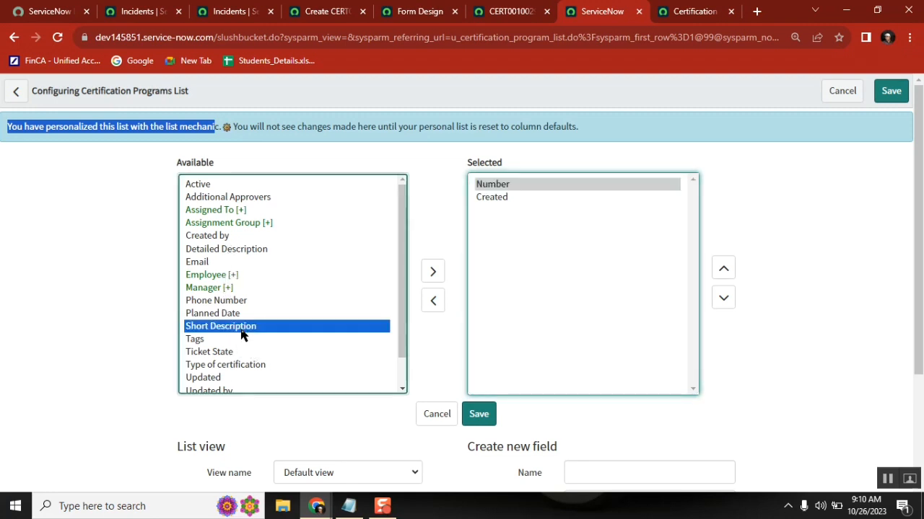
{"action": "left_click", "coordinate": [433, 272]}
{"action": "left_click", "coordinate": [252, 339]}
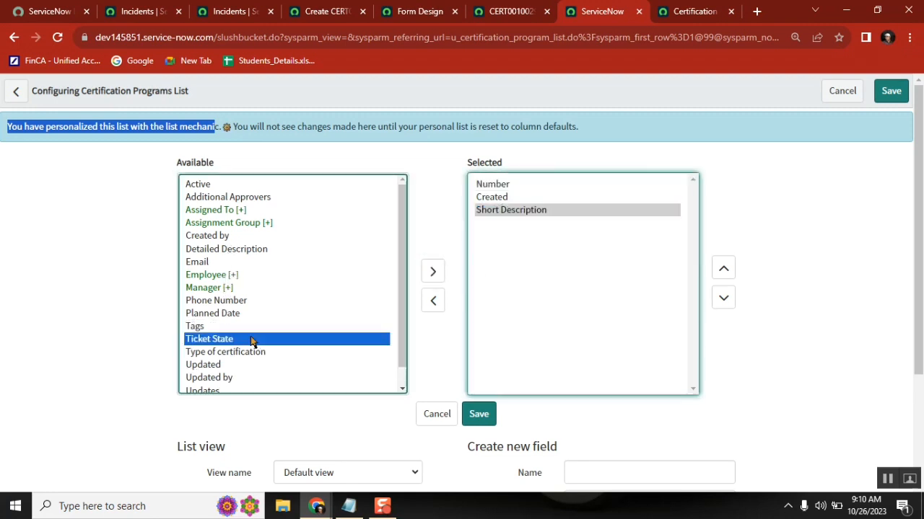
{"action": "left_click", "coordinate": [723, 271]}
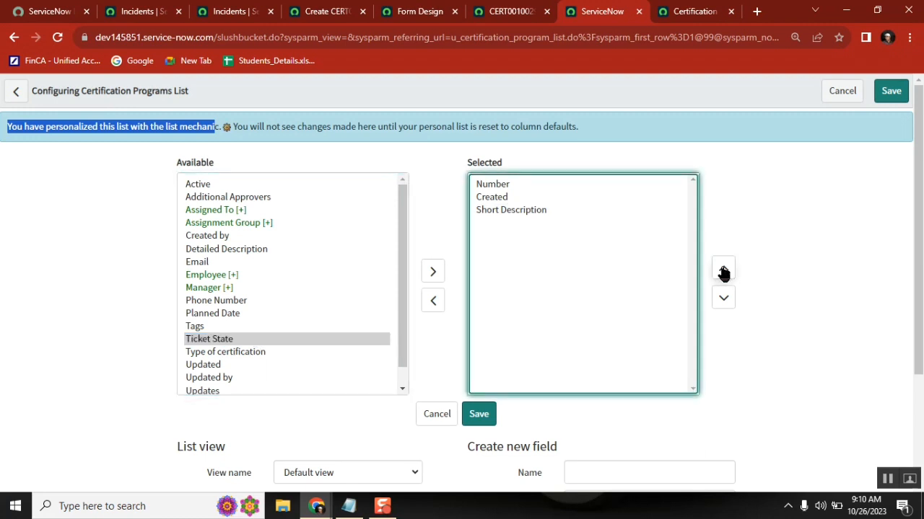
{"action": "left_click", "coordinate": [431, 273]}
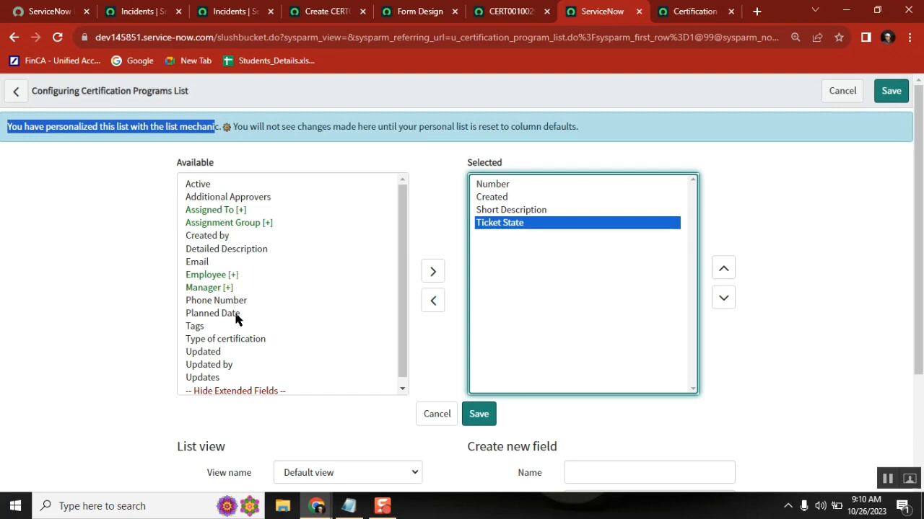
{"action": "left_click", "coordinate": [229, 339]}
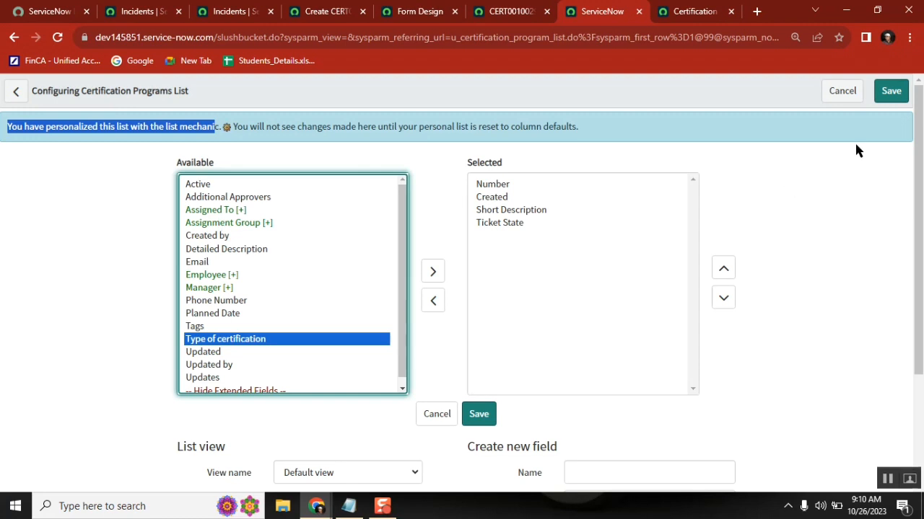
{"action": "left_click", "coordinate": [890, 96]}
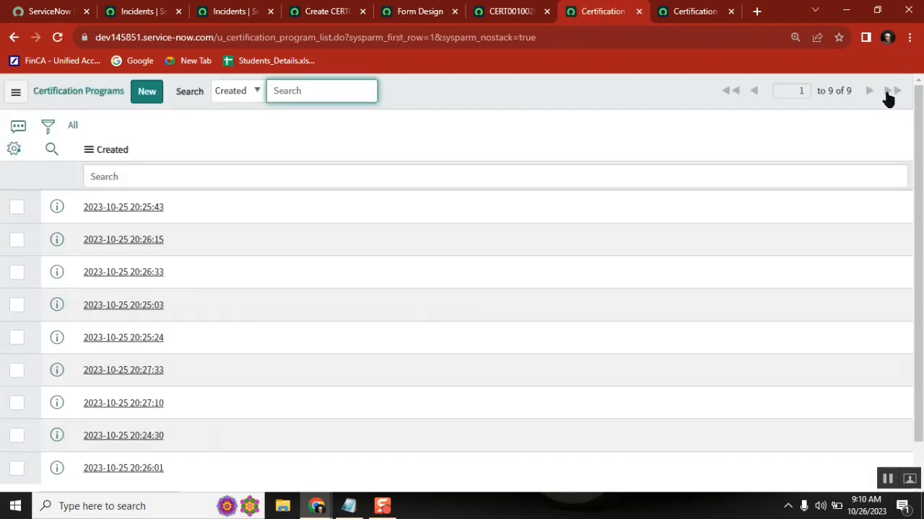
Reload the Certification Programs list and close its browser page.
{"action": "left_click", "coordinate": [52, 42]}
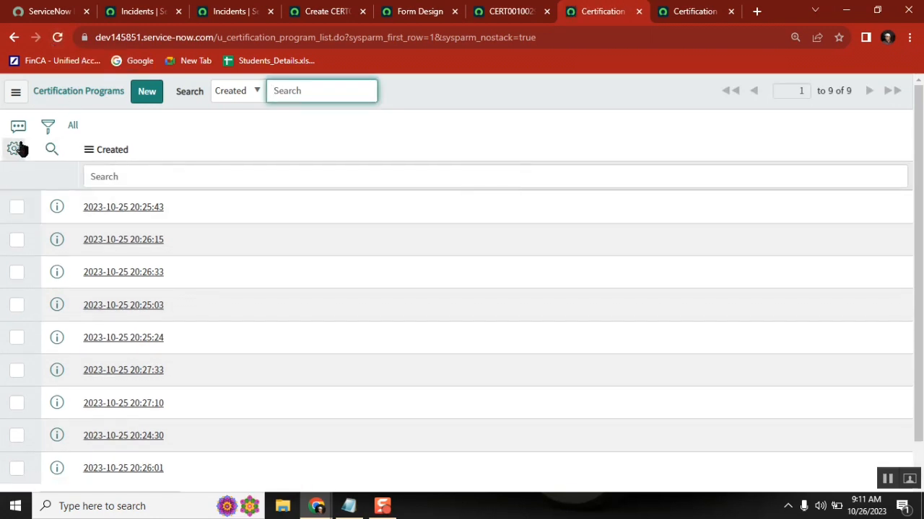
{"action": "left_click", "coordinate": [58, 40]}
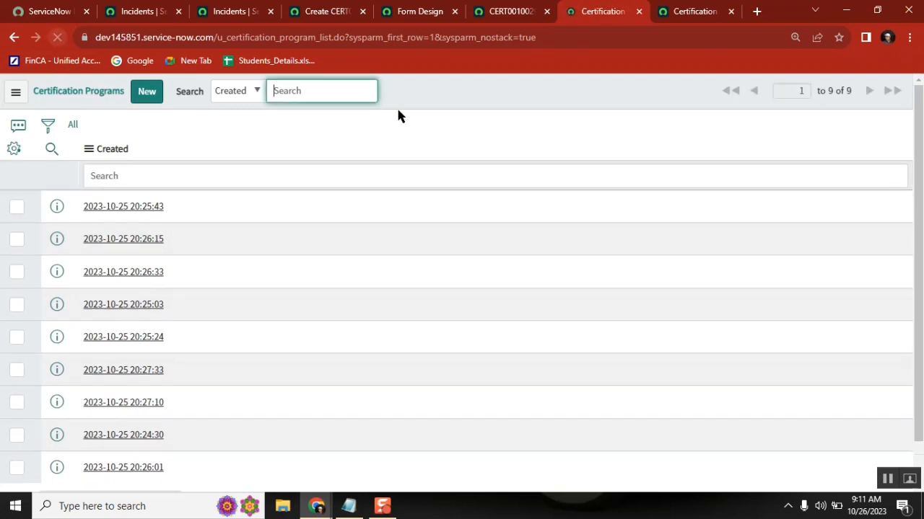
{"action": "left_click", "coordinate": [640, 12]}
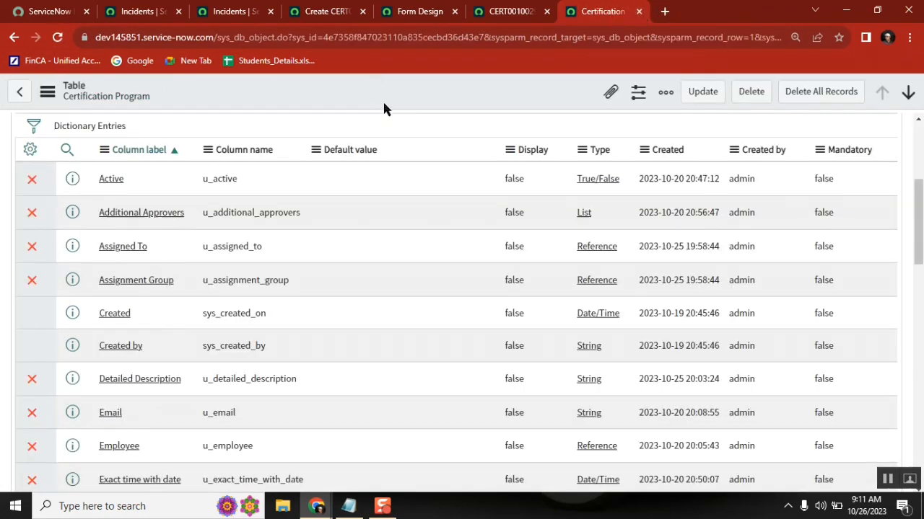
From the CERT0010029 record, open the table's list by changing the URL to u_certification_program_list.do, and check the personalized columns.
{"action": "left_click", "coordinate": [577, 13]}
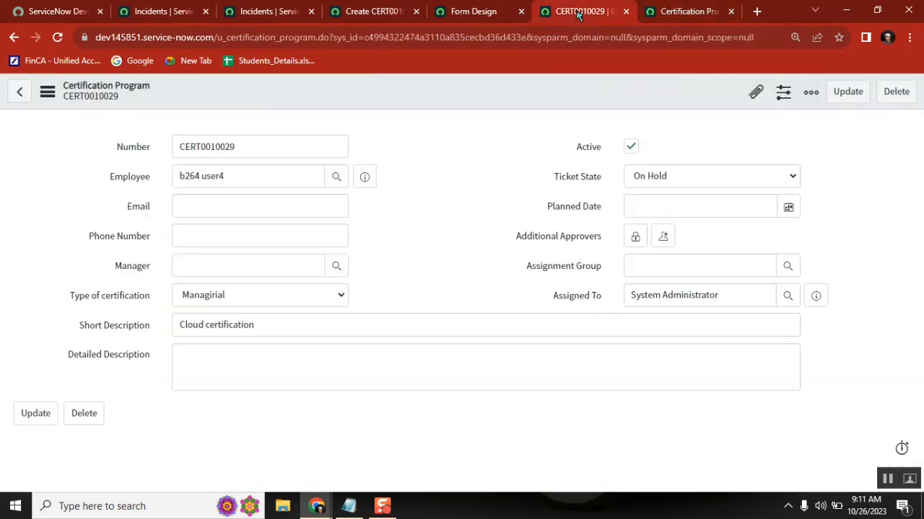
{"action": "left_click", "coordinate": [316, 39]}
{"action": "left_click", "coordinate": [316, 40]}
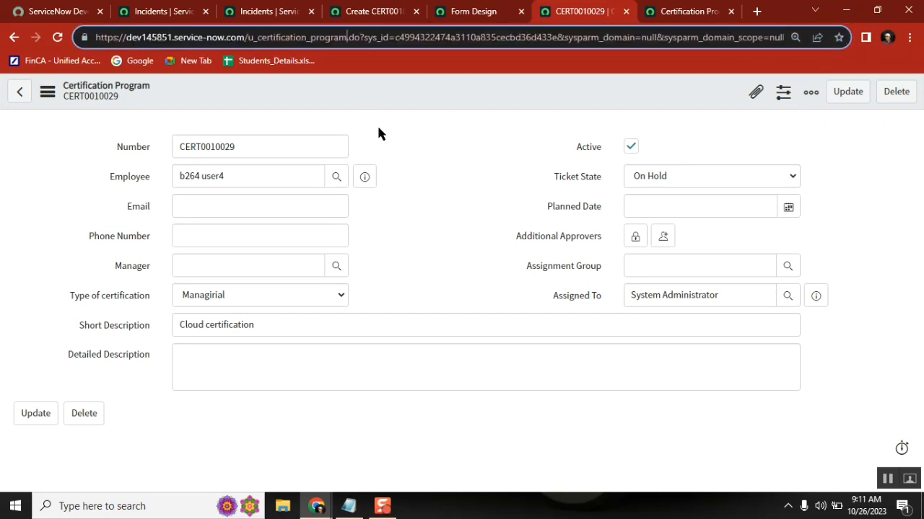
{"action": "type", "text": "_list"}
{"action": "key", "text": "Return"}
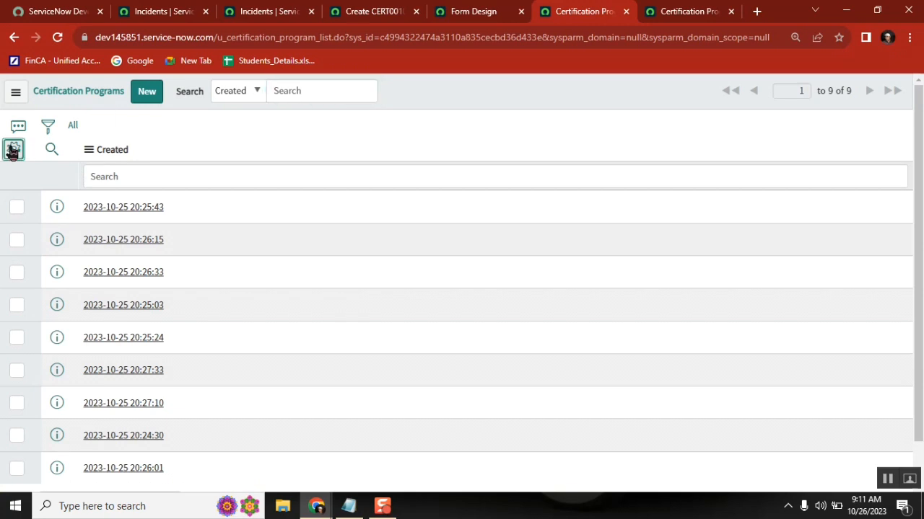
{"action": "left_click", "coordinate": [14, 149]}
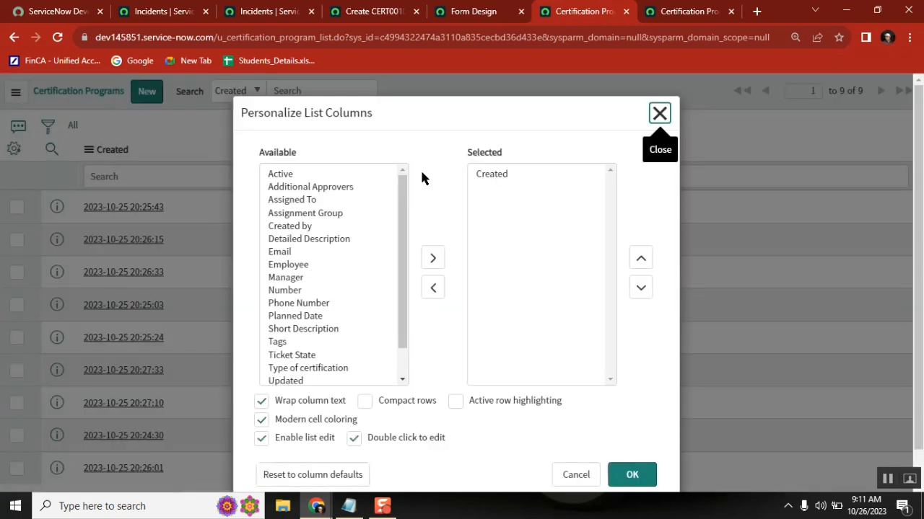
{"action": "left_click", "coordinate": [659, 114]}
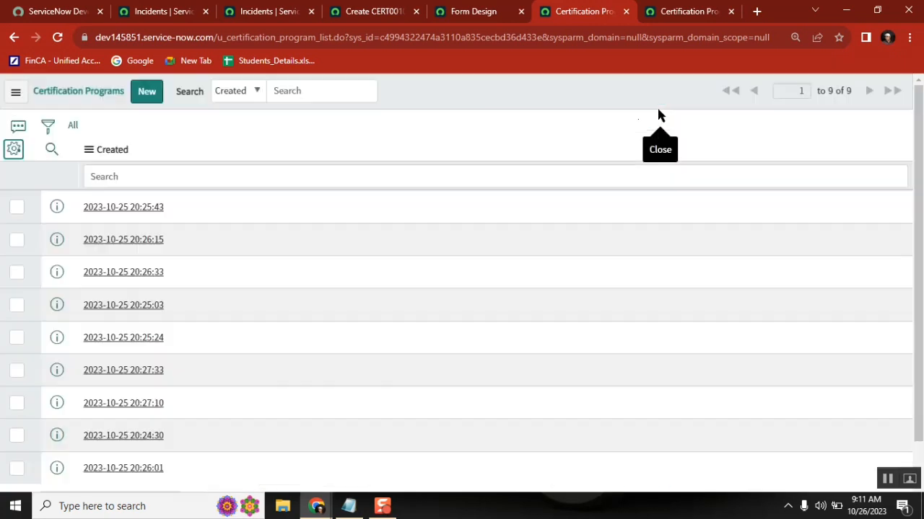
Open the List Layout configuration of the Certification Programs list, highlight words in the personalization notice and save the layout.
{"action": "right_click", "coordinate": [117, 153]}
{"action": "mouse_move", "coordinate": [188, 303]}
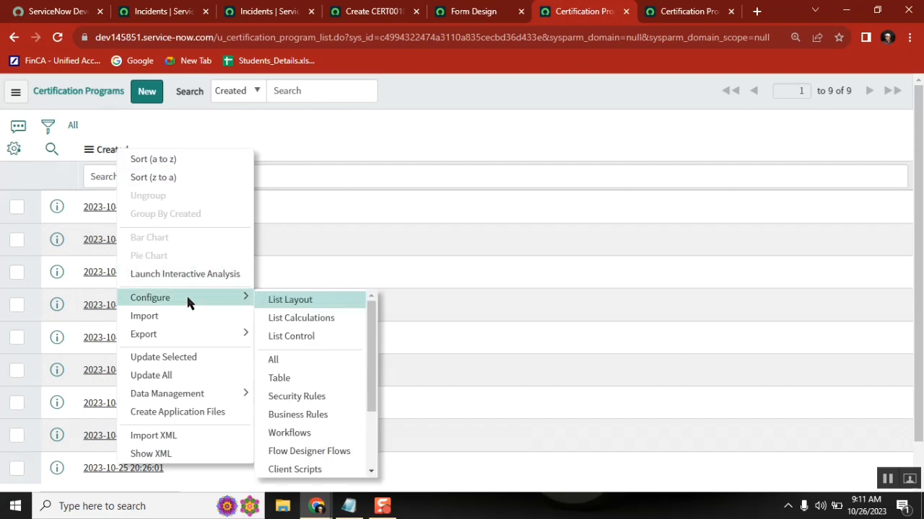
{"action": "left_click", "coordinate": [320, 300]}
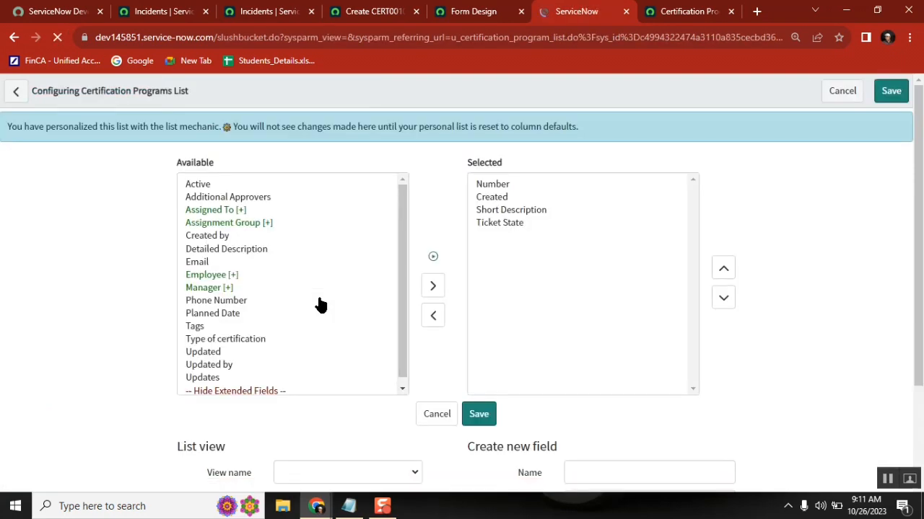
{"action": "double_click", "coordinate": [106, 126]}
{"action": "double_click", "coordinate": [199, 127]}
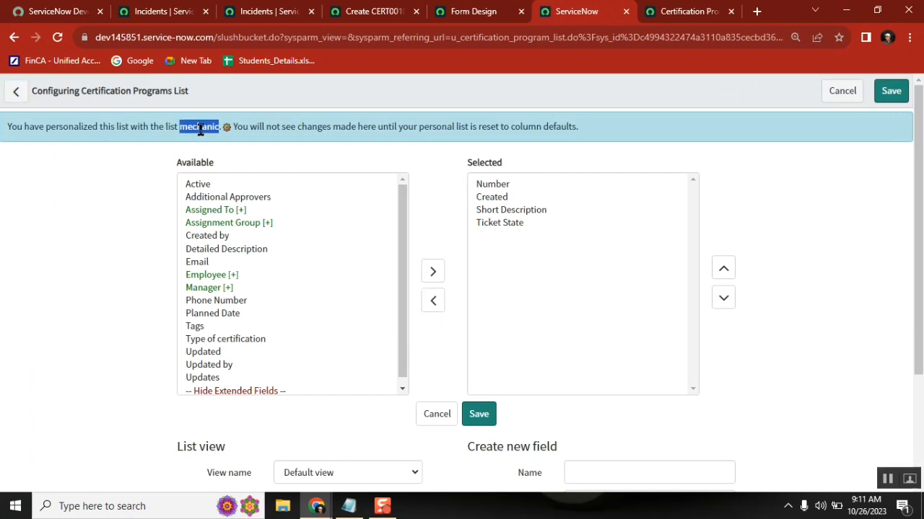
{"action": "double_click", "coordinate": [327, 126]}
{"action": "double_click", "coordinate": [359, 127]}
{"action": "left_click", "coordinate": [479, 124]}
{"action": "double_click", "coordinate": [479, 126]}
{"action": "left_click", "coordinate": [892, 97]}
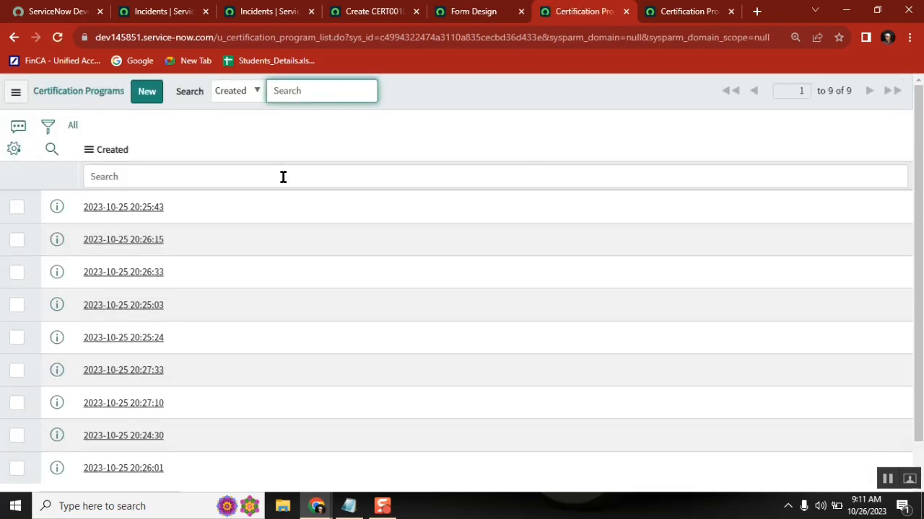
Reset the personalized Certification Programs list to its column defaults.
{"action": "left_click", "coordinate": [13, 149]}
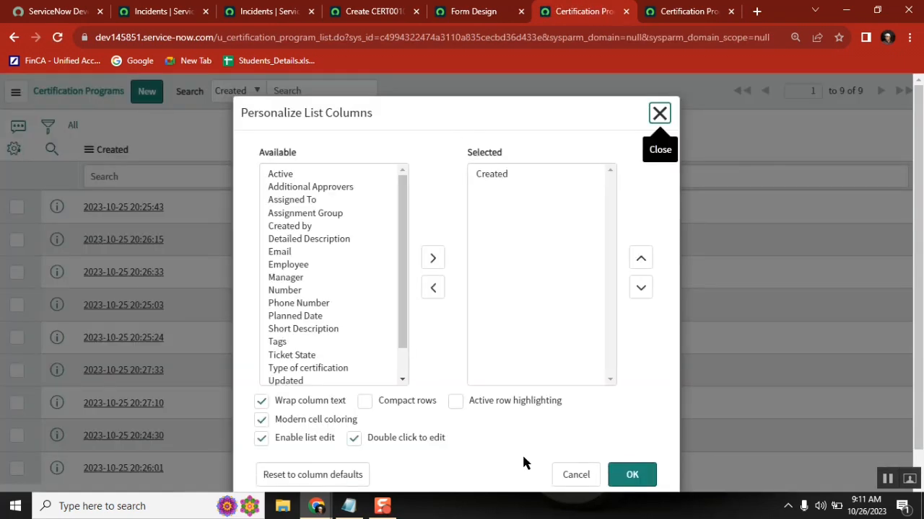
{"action": "left_click", "coordinate": [318, 478]}
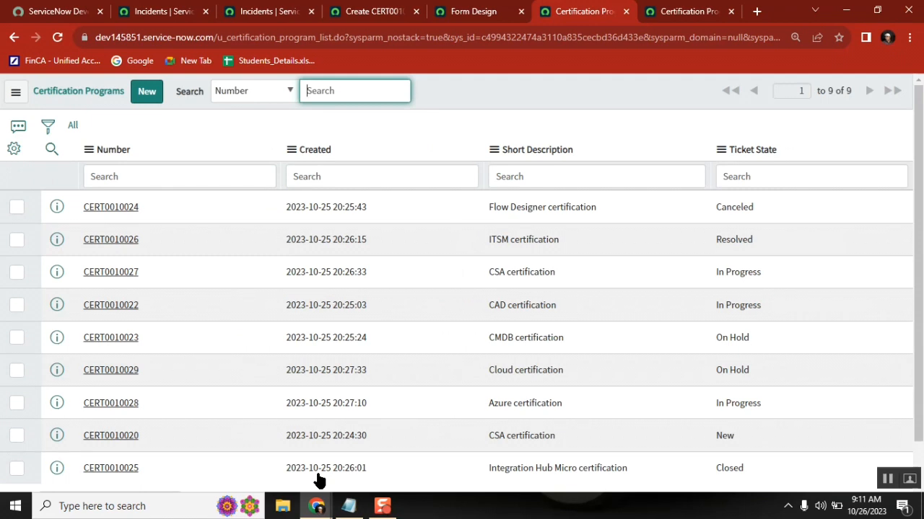
Personalize the list with Additional Approvers, Employee, Type of certification, Assigned To, Assignment Group, Created by, Detailed Description, Email and Manager.
{"action": "left_click", "coordinate": [13, 148]}
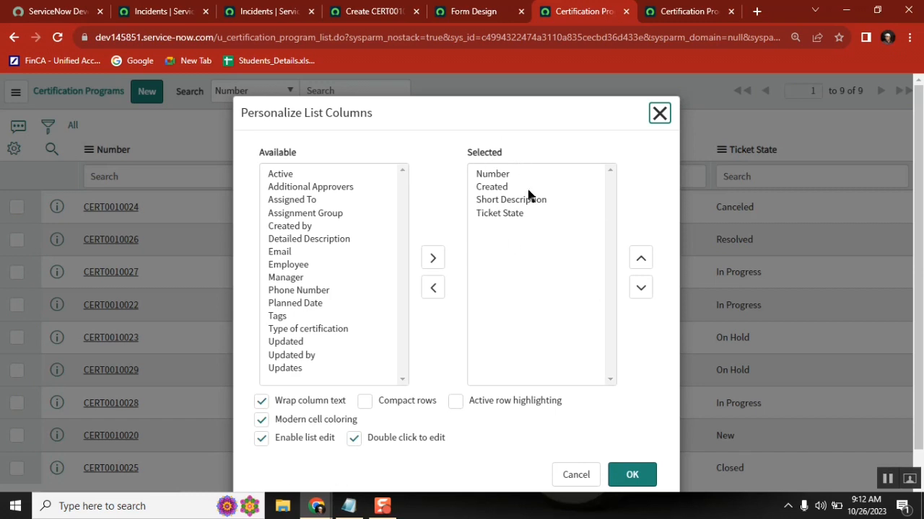
{"action": "double_click", "coordinate": [295, 188]}
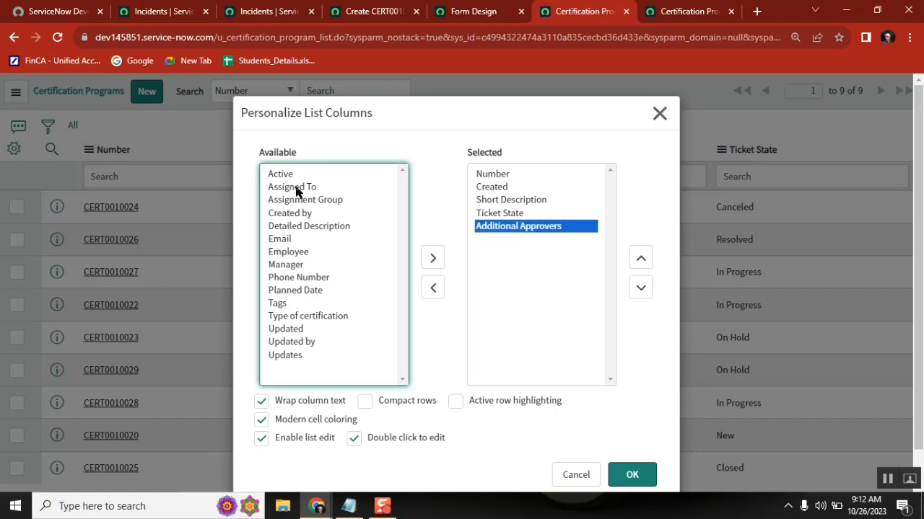
{"action": "double_click", "coordinate": [294, 251]}
{"action": "double_click", "coordinate": [294, 304]}
{"action": "left_click", "coordinate": [290, 239]}
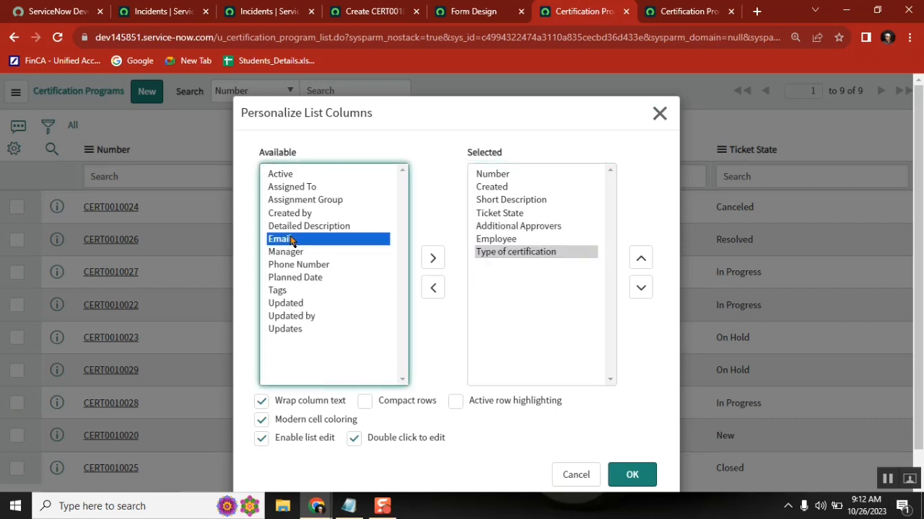
{"action": "double_click", "coordinate": [284, 187], "text": "shift"}
{"action": "double_click", "coordinate": [284, 187]}
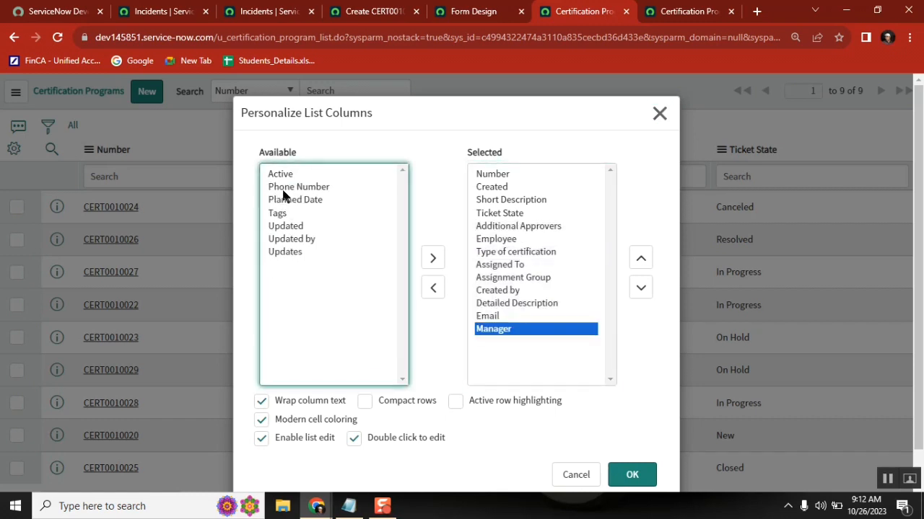
{"action": "left_click", "coordinate": [645, 482]}
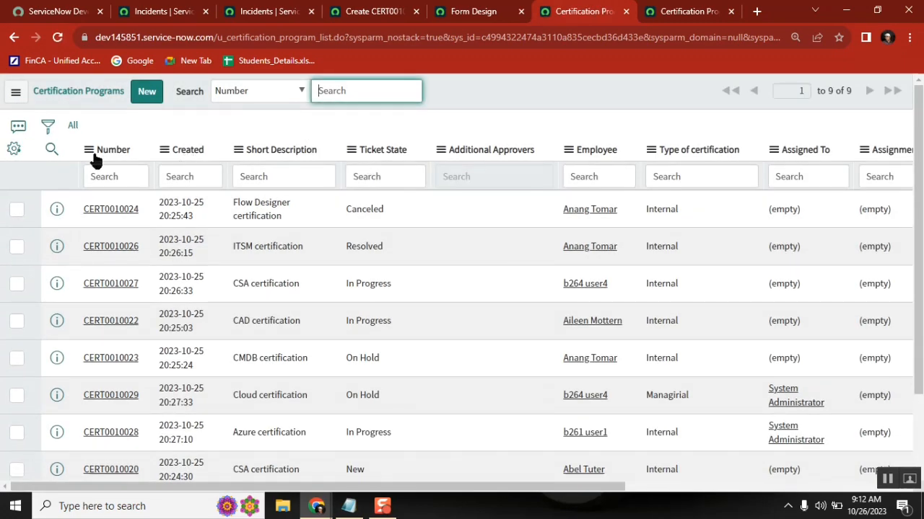
Discard the added personal columns by resetting the list to column defaults.
{"action": "left_click", "coordinate": [13, 148]}
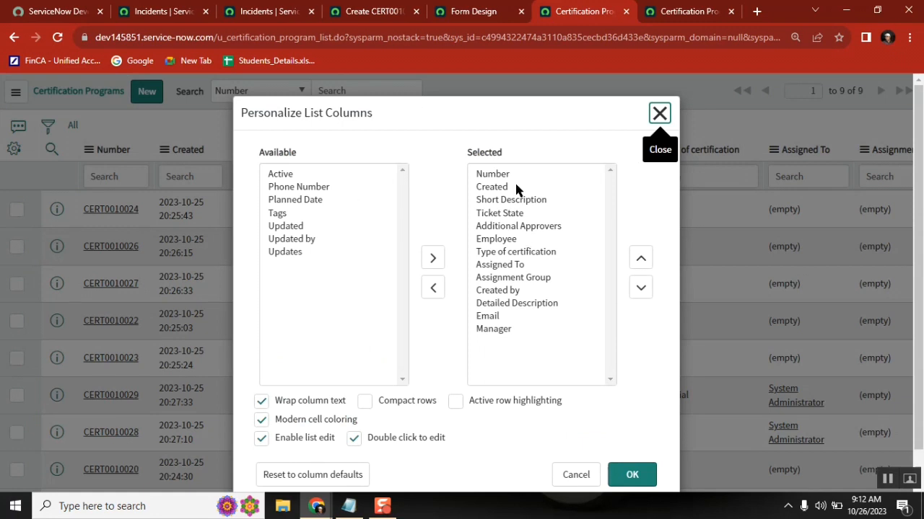
{"action": "left_click", "coordinate": [330, 476]}
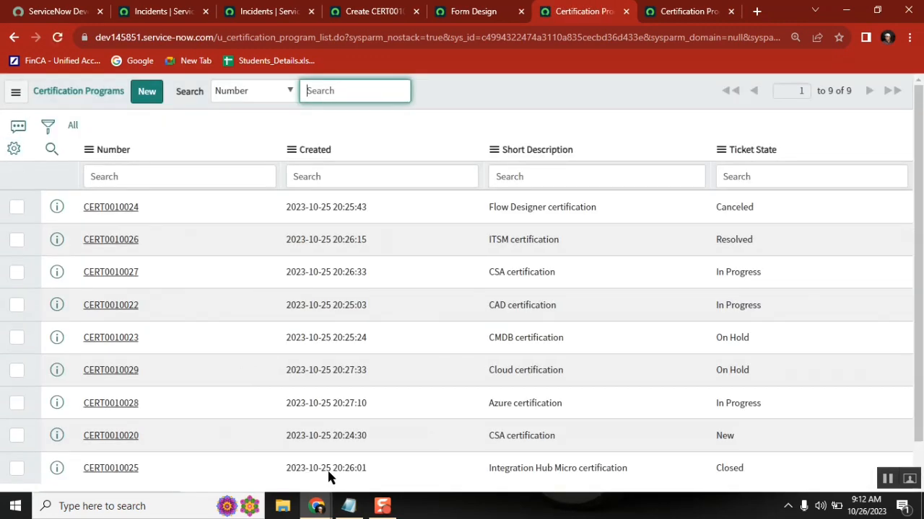
Switch to the 10_TableCreation_Columns.txt notes in Notepad, add "LIST Layout" below Form Layout and start a separate line with "Per".
{"action": "left_click", "coordinate": [349, 506]}
{"action": "left_click", "coordinate": [482, 242]}
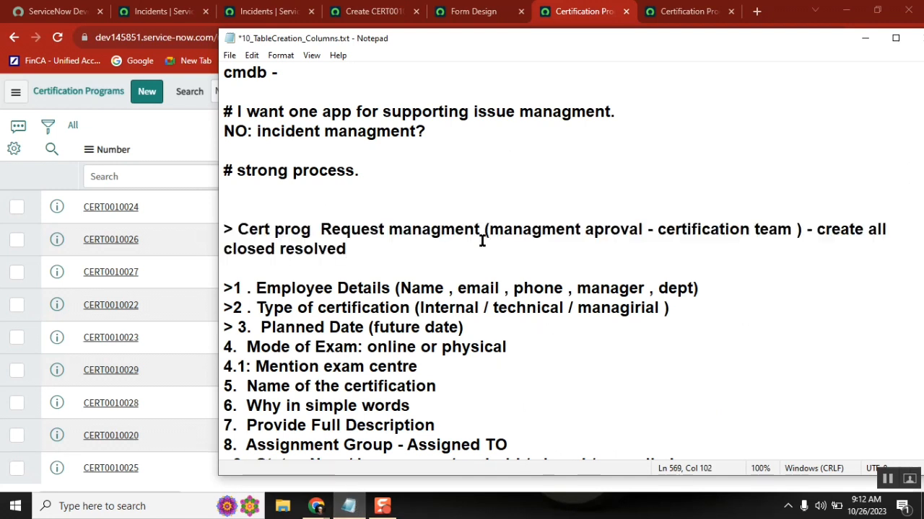
{"action": "key", "text": "ctrl+End"}
{"action": "left_click", "coordinate": [310, 113]}
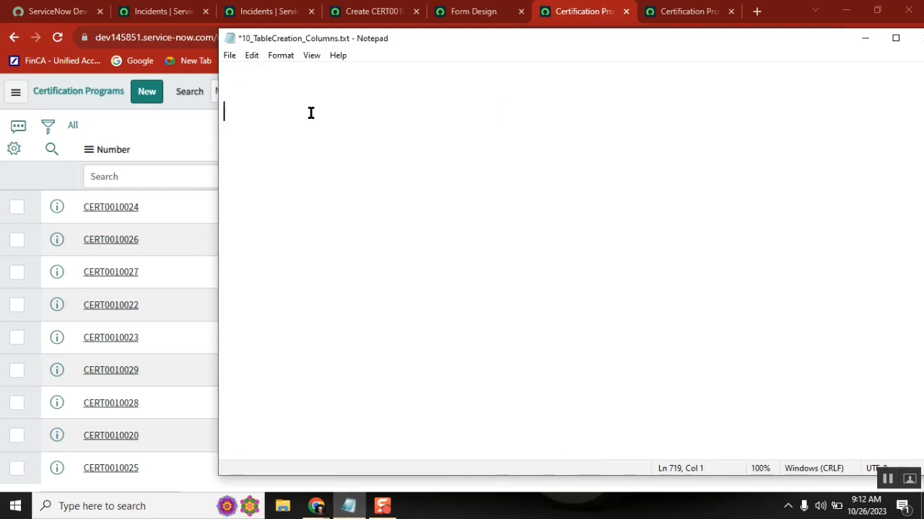
{"action": "key", "text": "Up"}
{"action": "key", "text": "Up"}
{"action": "key", "text": "Up"}
{"action": "key", "text": "Up"}
{"action": "key", "text": "Up"}
{"action": "key", "text": "Up"}
{"action": "key", "text": "Up"}
{"action": "key", "text": "Up"}
{"action": "key", "text": "Up"}
{"action": "key", "text": "Up"}
{"action": "key", "text": "Up"}
{"action": "key", "text": "Up"}
{"action": "key", "text": "Up"}
{"action": "key", "text": "Up"}
{"action": "key", "text": "Up"}
{"action": "key", "text": "Up"}
{"action": "key", "text": "Up"}
{"action": "key", "text": "Up"}
{"action": "key", "text": "Up"}
{"action": "key", "text": "Up"}
{"action": "key", "text": "Up"}
{"action": "key", "text": "Up"}
{"action": "key", "text": "Up"}
{"action": "key", "text": "Up"}
{"action": "key", "text": "Up"}
{"action": "key", "text": "Up"}
{"action": "key", "text": "Up"}
{"action": "key", "text": "Up"}
{"action": "key", "text": "Up"}
{"action": "key", "text": "Up"}
{"action": "key", "text": "Up"}
{"action": "key", "text": "Up"}
{"action": "key", "text": "Up"}
{"action": "key", "text": "Up"}
{"action": "key", "text": "Up"}
{"action": "key", "text": "Up"}
{"action": "key", "text": "Up"}
{"action": "key", "text": "Up"}
{"action": "key", "text": "Up"}
{"action": "key", "text": "Up"}
{"action": "key", "text": "Up"}
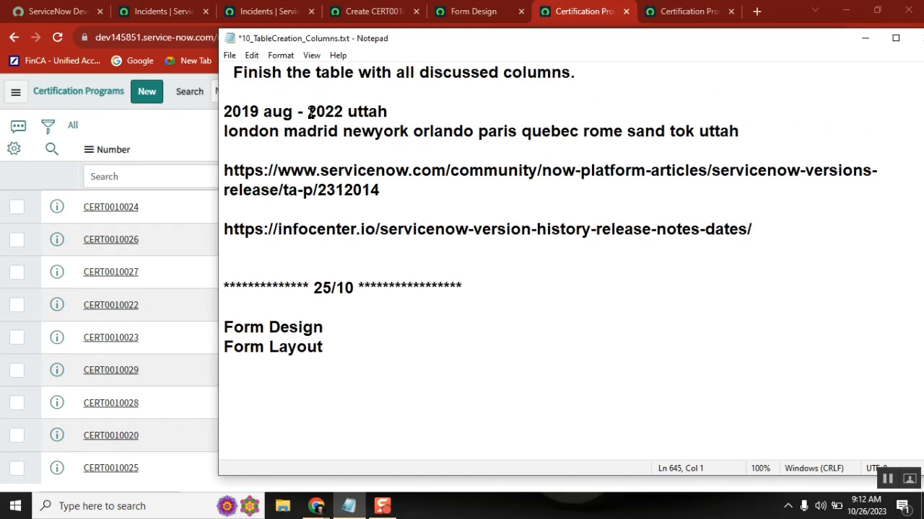
{"action": "left_click", "coordinate": [340, 346]}
{"action": "key", "text": "Return"}
{"action": "type", "text": "LIST L"}
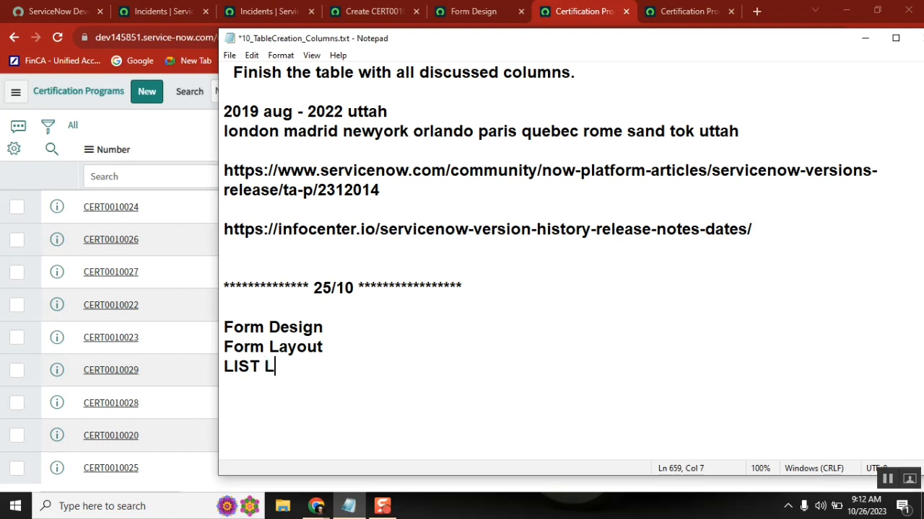
{"action": "type", "text": "ayout"}
{"action": "key", "text": "Return"}
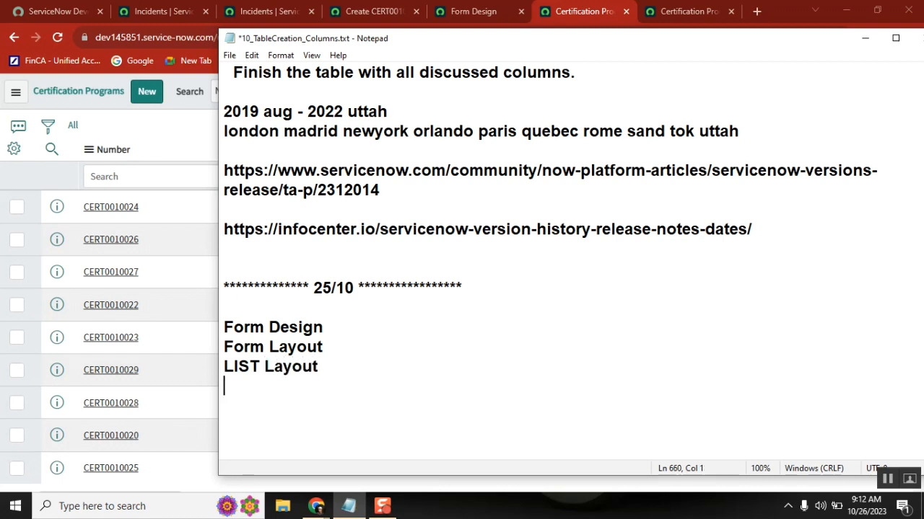
{"action": "key", "text": "Return"}
{"action": "type", "text": "Per"}
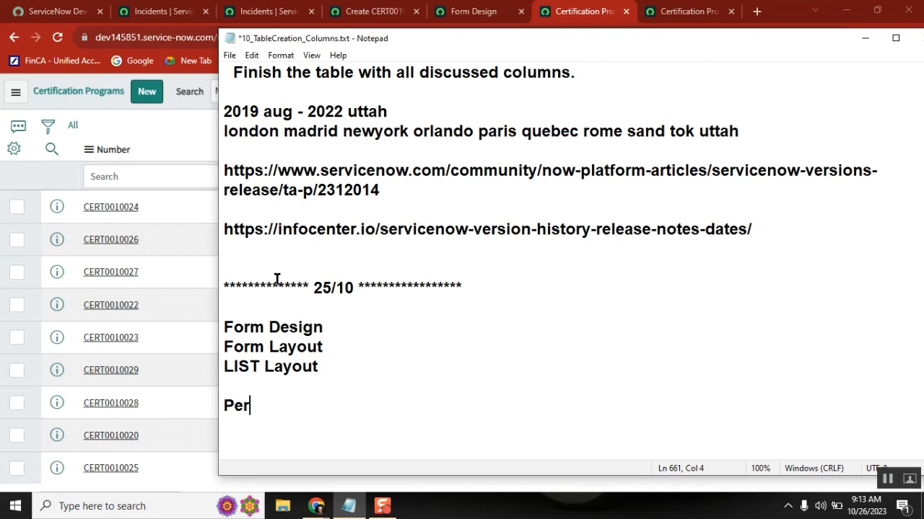
Switch to the browser, glance over the Form Design and Certification Program table pages, and return to the Certification Programs list.
{"action": "left_click", "coordinate": [163, 115]}
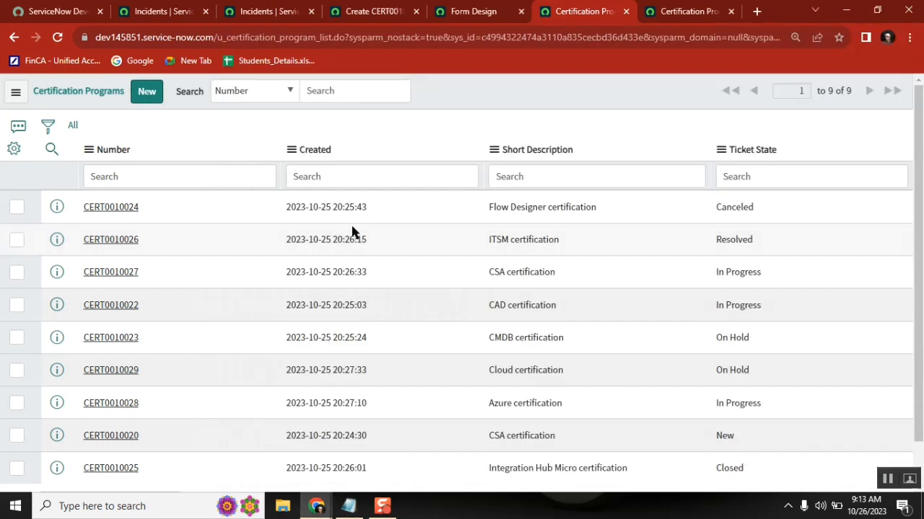
{"action": "left_click", "coordinate": [473, 11]}
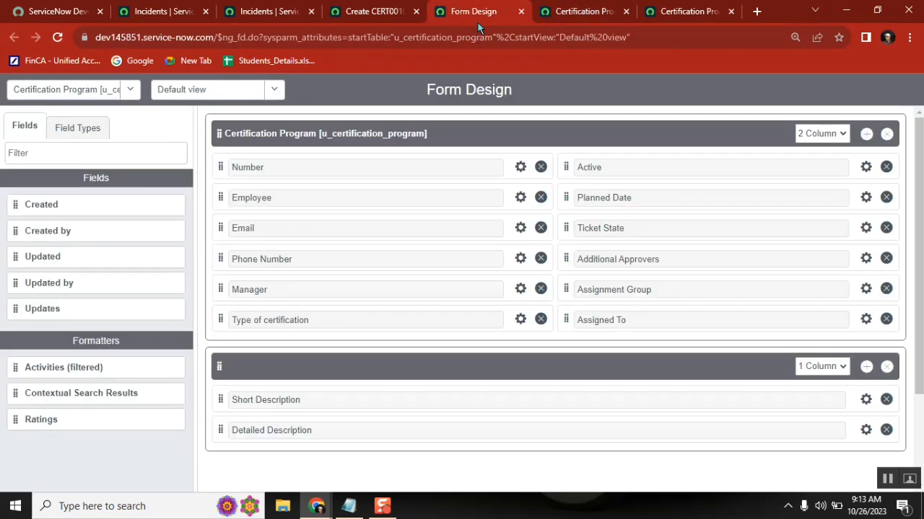
{"action": "left_click", "coordinate": [566, 13]}
{"action": "left_click", "coordinate": [687, 13]}
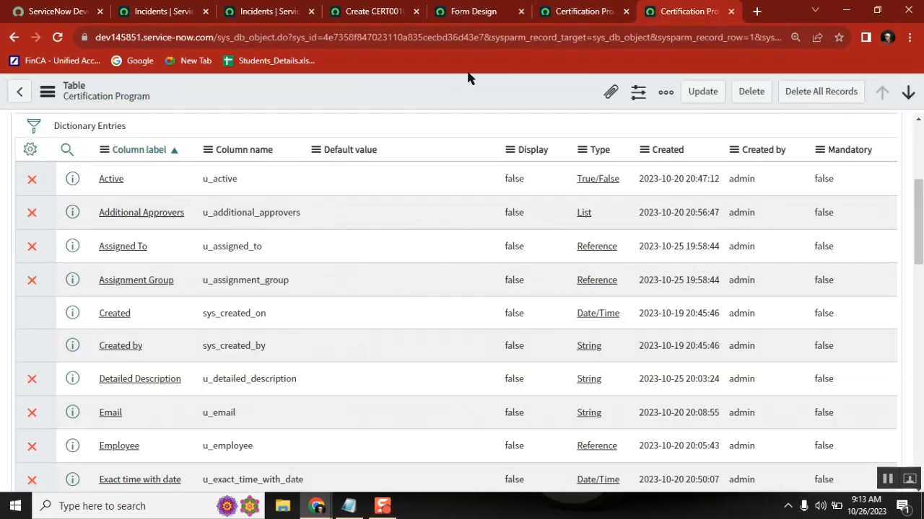
{"action": "left_click", "coordinate": [582, 13]}
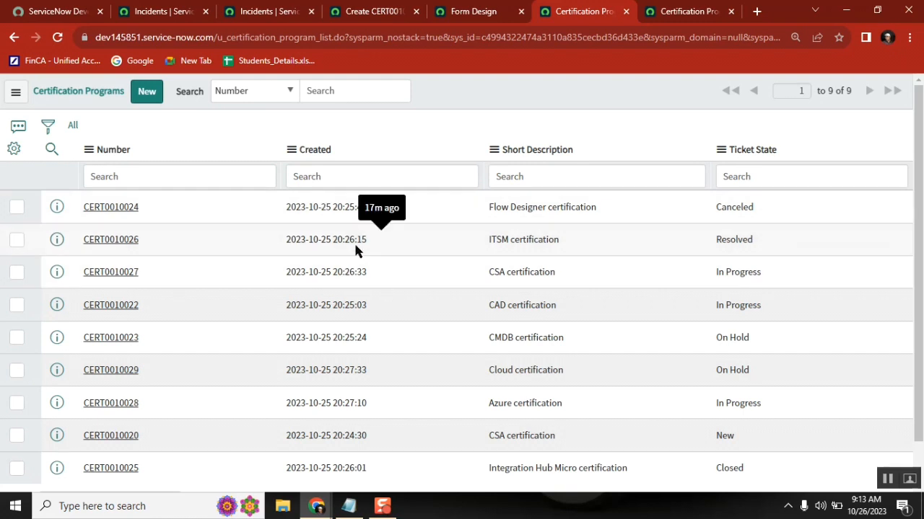
Open the list column personalization and move Assignment Group into the selected columns after Ticket State.
{"action": "left_click", "coordinate": [13, 150]}
{"action": "left_click", "coordinate": [311, 217]}
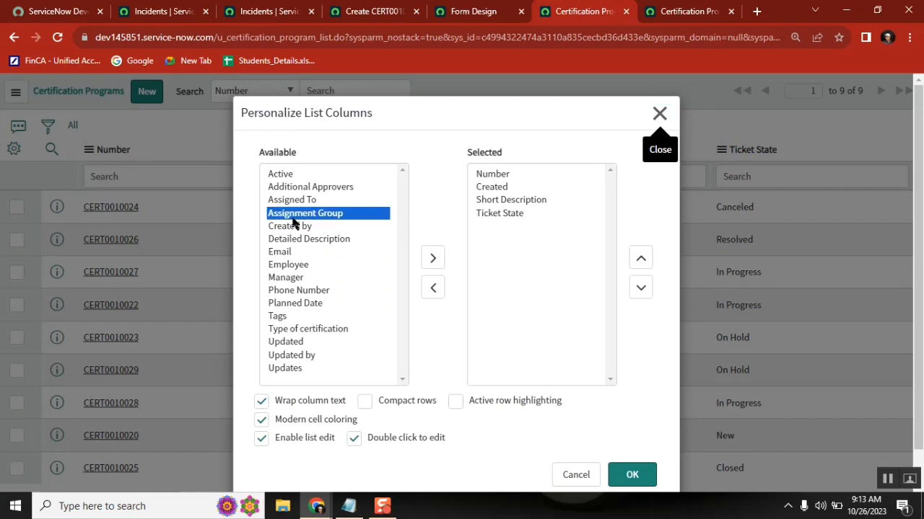
{"action": "double_click", "coordinate": [292, 218]}
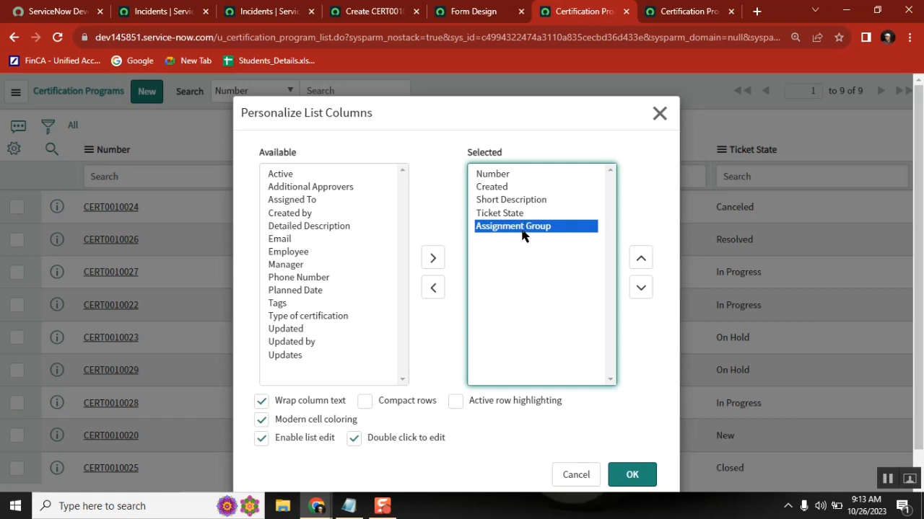
{"action": "left_click", "coordinate": [270, 114]}
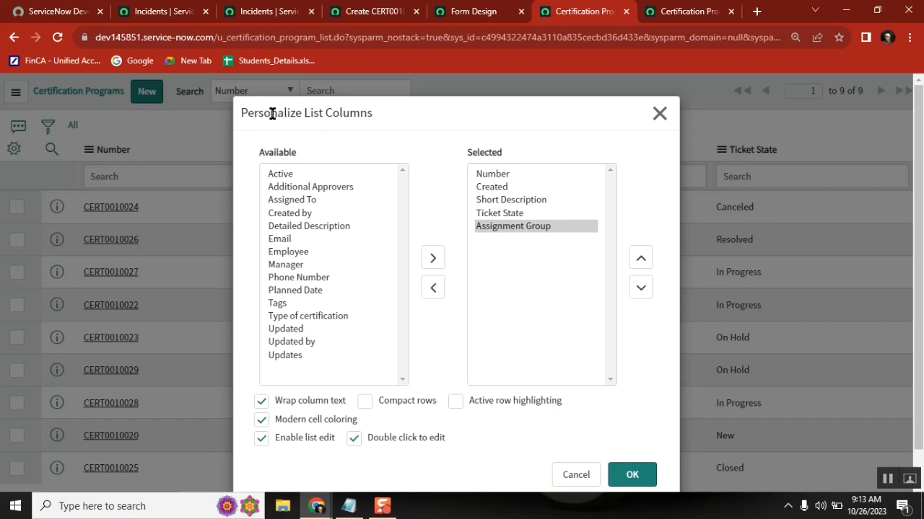
Switch to Notepad, shift its window aside to reveal the personalization dialog, and extend the last line to "Personalize or configuration".
{"action": "left_click", "coordinate": [349, 508]}
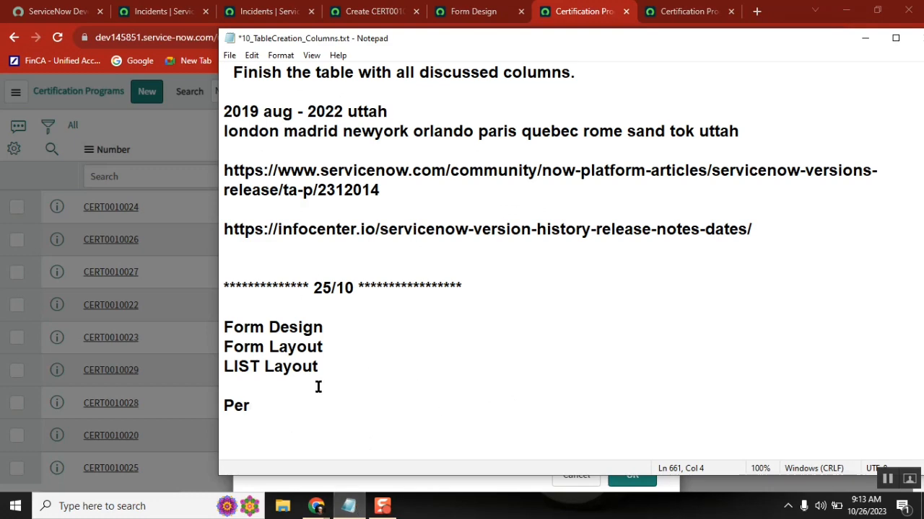
{"action": "left_click_drag", "start_coordinate": [450, 31], "coordinate": [635, 33]}
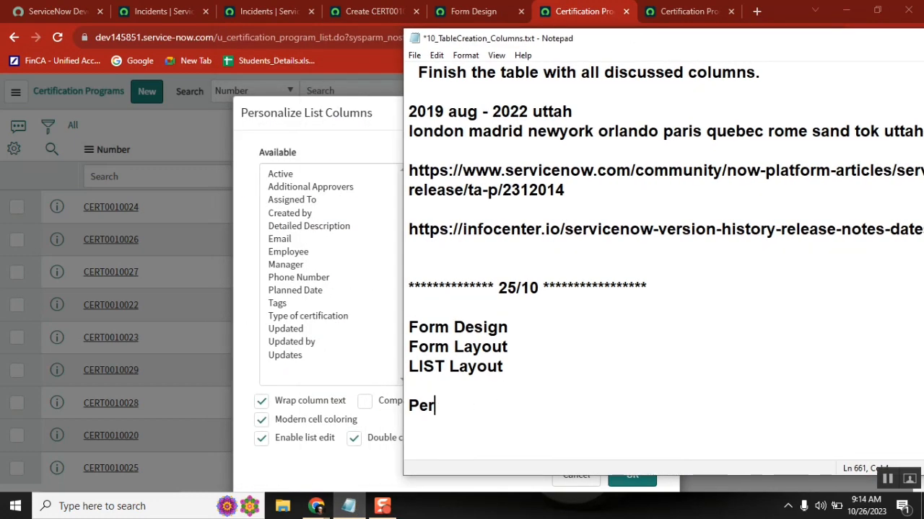
{"action": "type", "text": "sonali"}
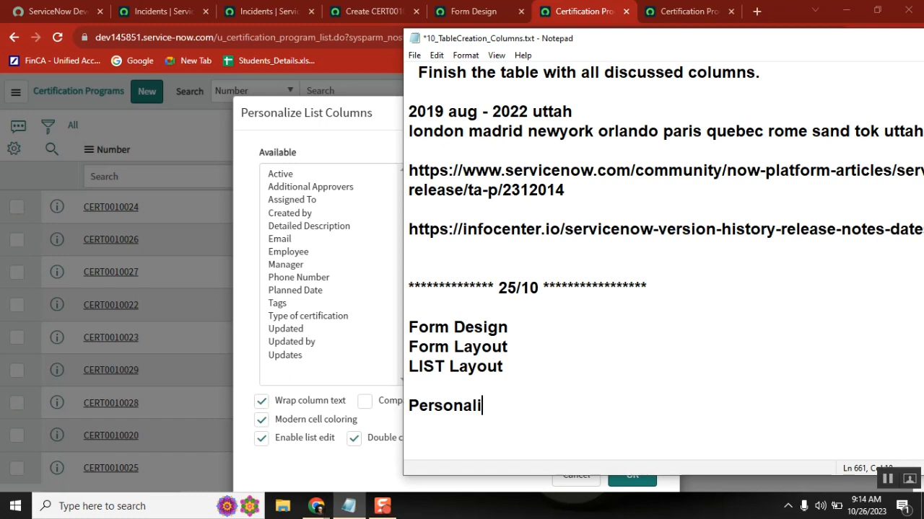
{"action": "type", "text": "ze or per"}
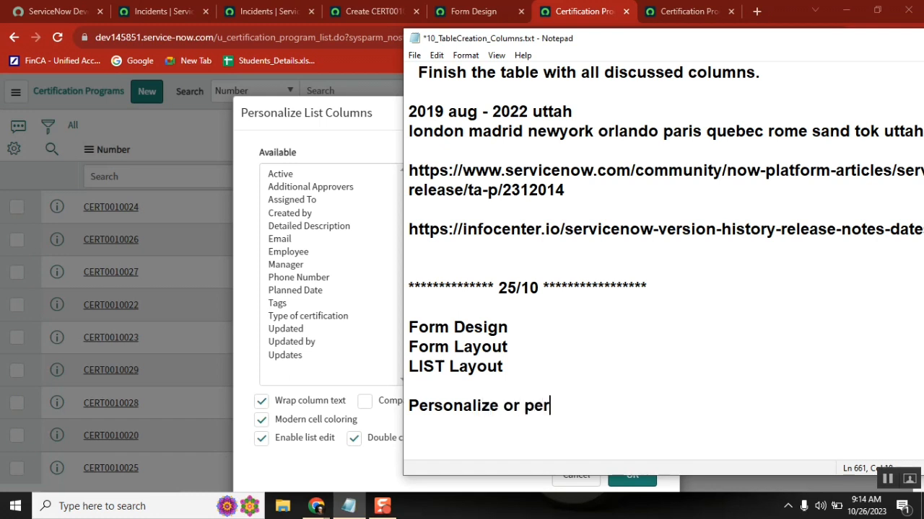
{"action": "key", "text": "BackSpace"}
{"action": "key", "text": "BackSpace"}
{"action": "key", "text": "BackSpace"}
{"action": "type", "text": "configuration"}
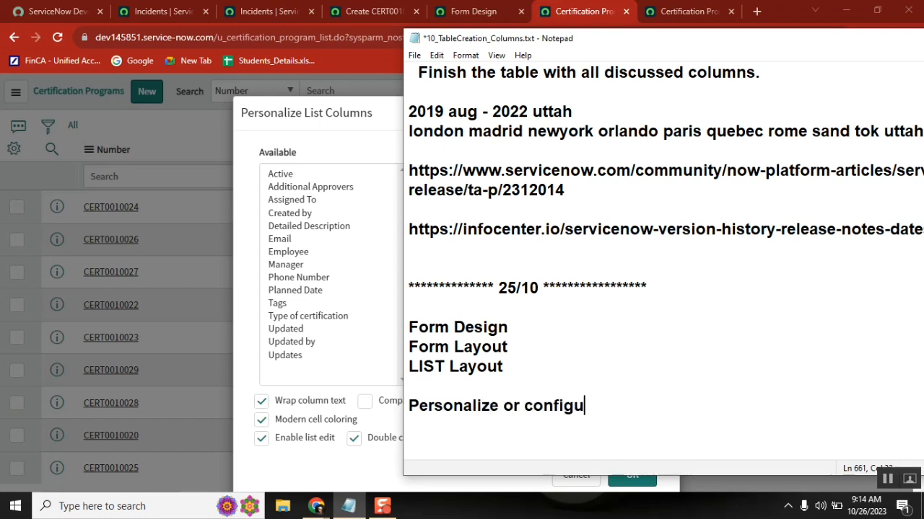